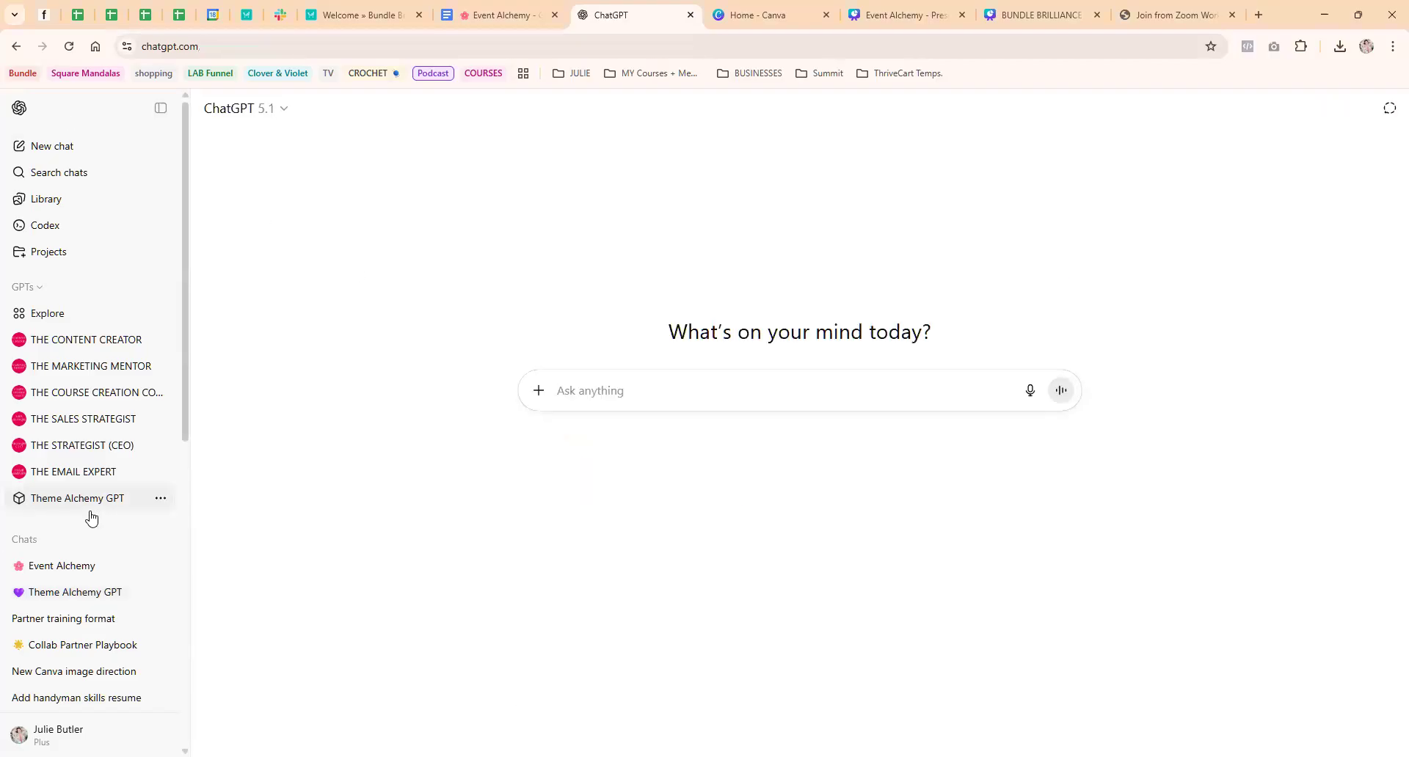
Open the Theme Alchemy GPT start page, then reopen its saved chat at the first message
left_click(69, 489)
left_click(74, 499)
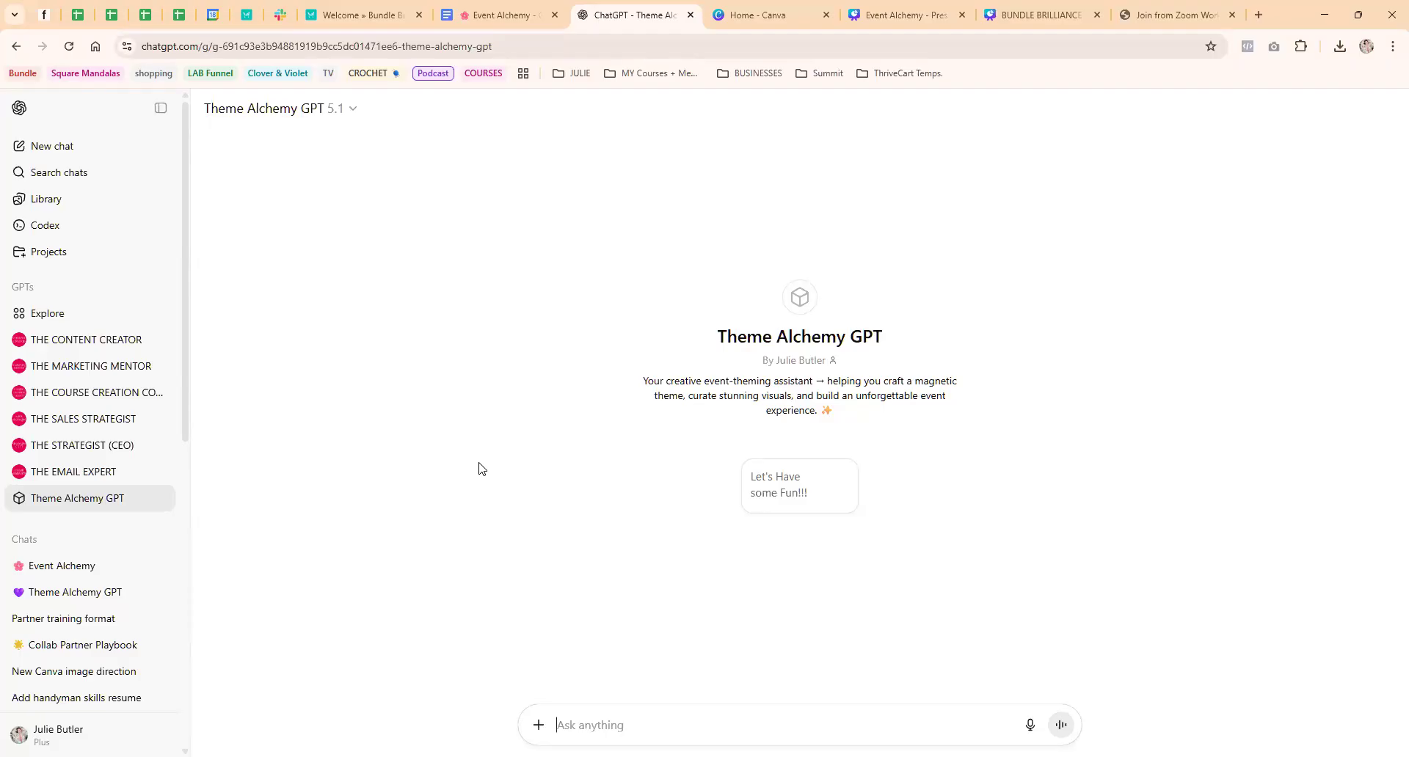
left_click(70, 591)
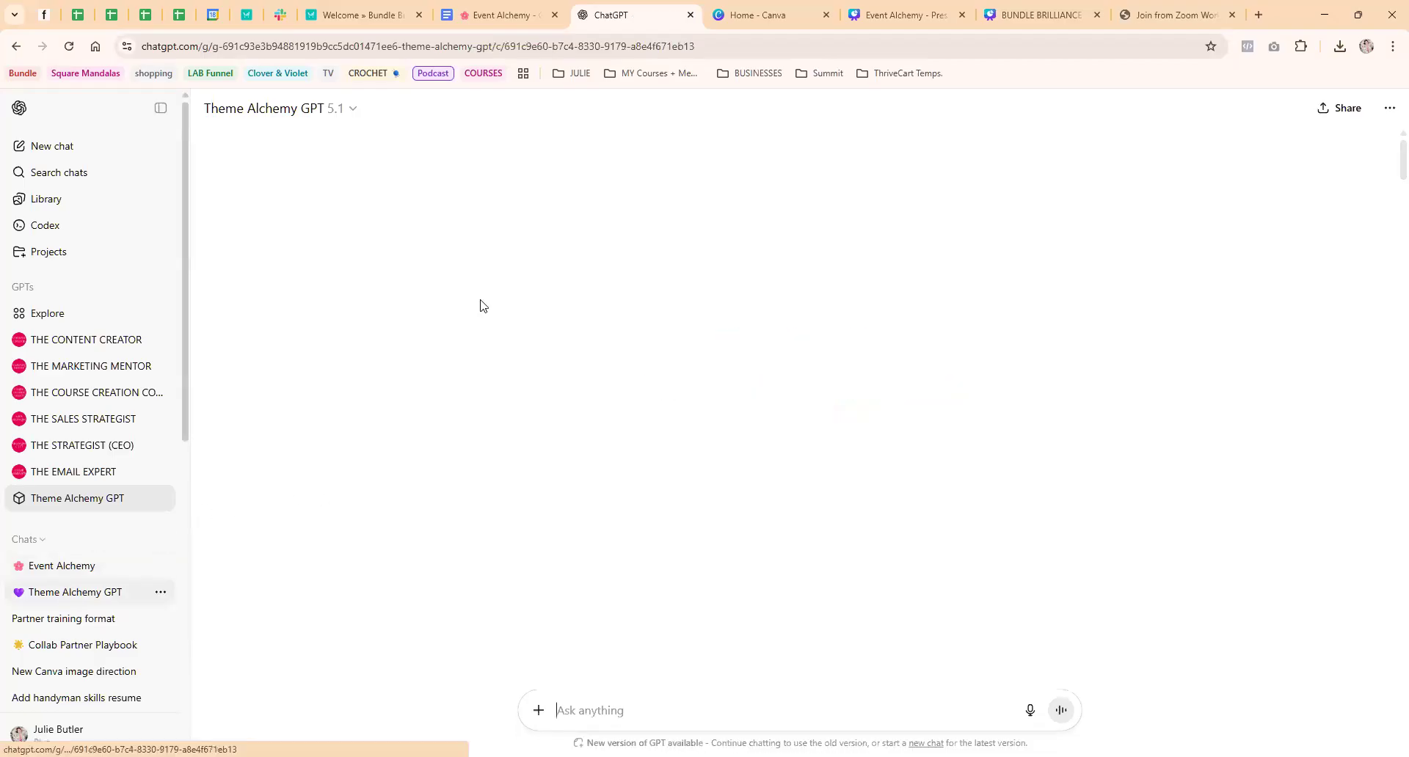
scroll(734, 345, "up", 15)
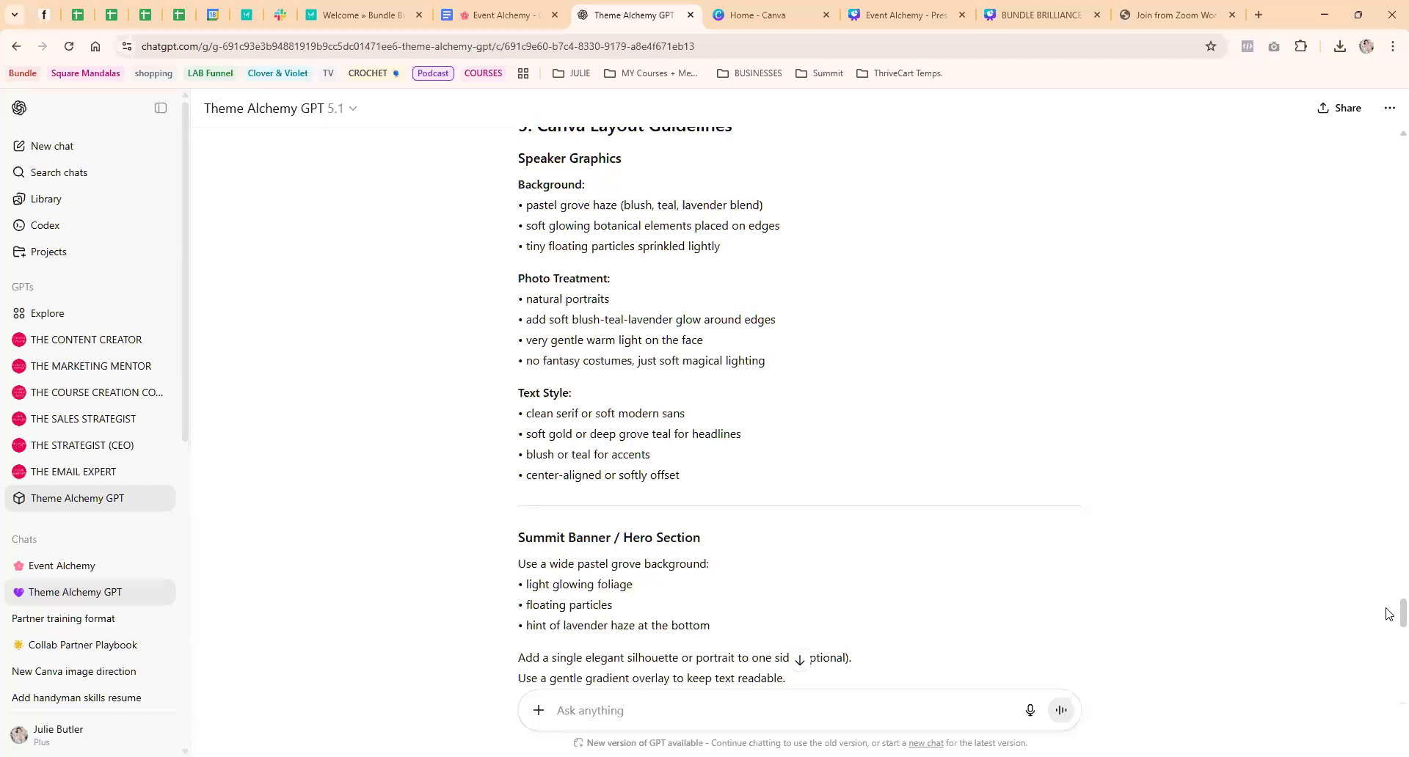
scroll(1391, 450, "up", 5)
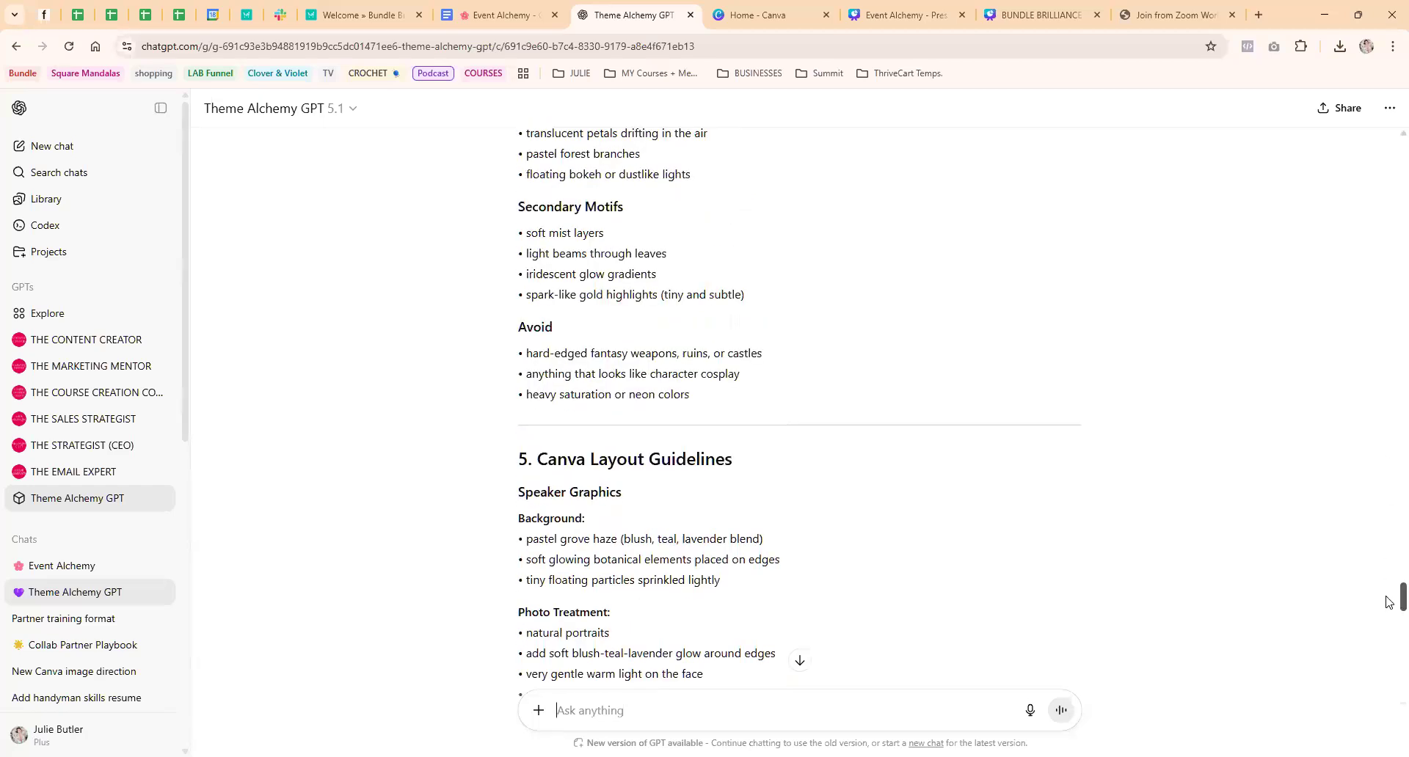
scroll(1390, 545, "up", 10)
scroll(1388, 314, "up", 20)
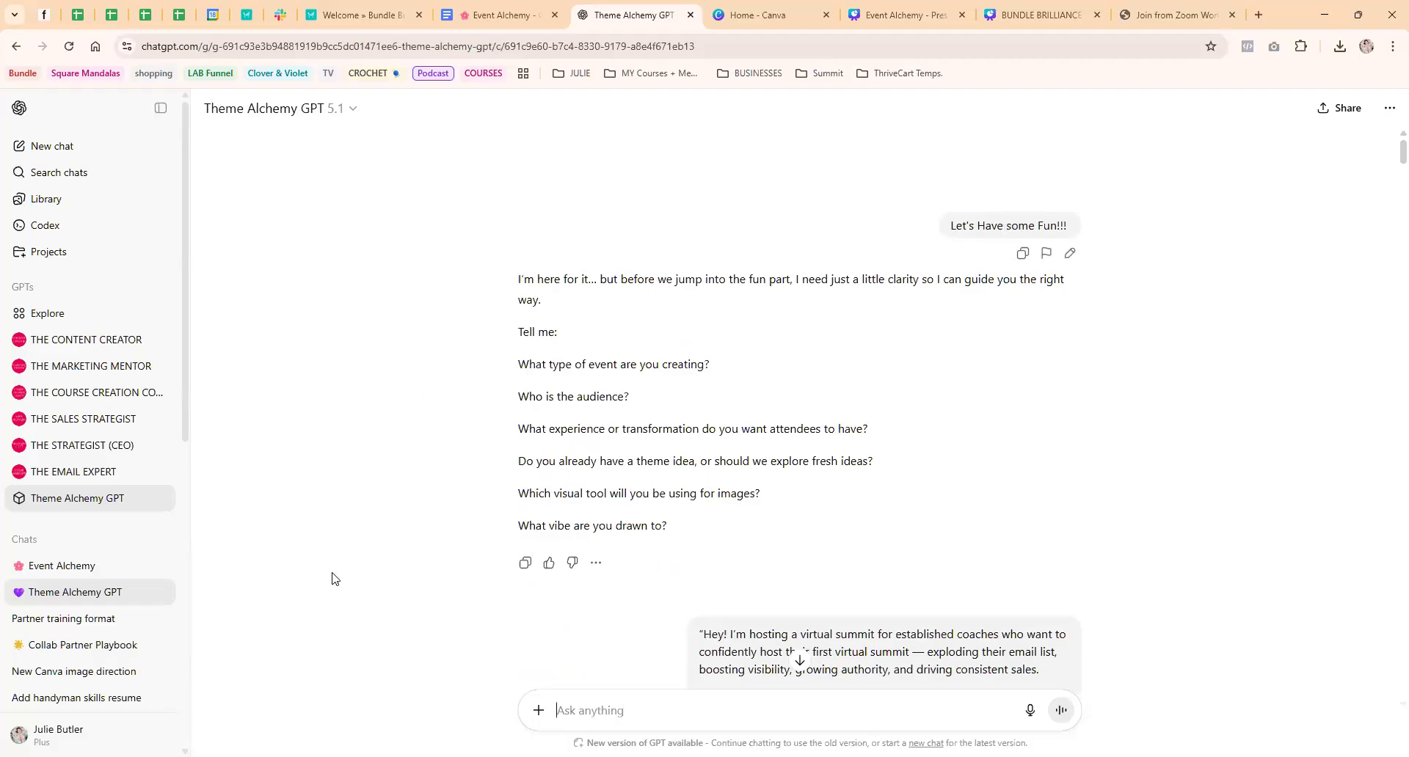
Review the saved conversation from the opening event questions through the numbered theme ideas to the closing list of follow-up offers
scroll(358, 568, "down", 5)
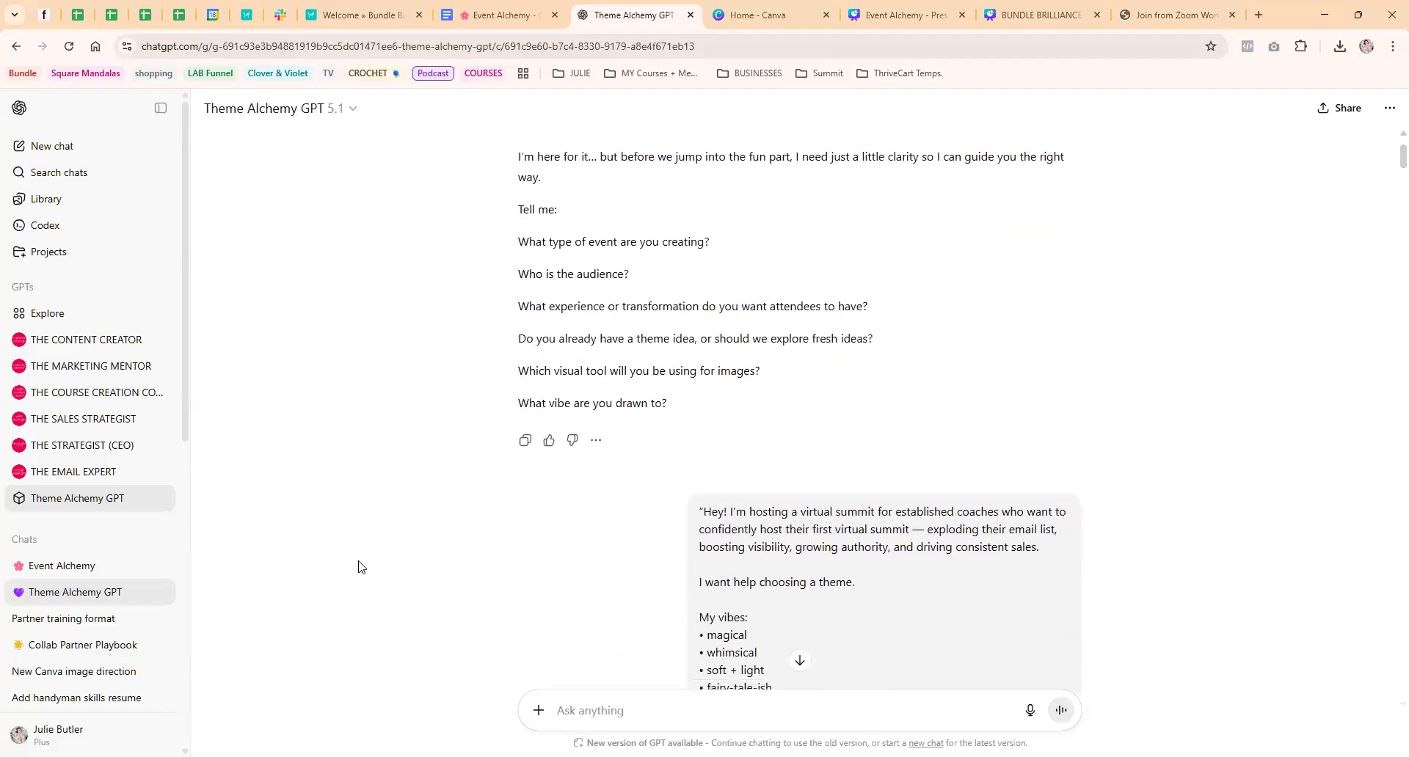
scroll(763, 367, "down", 10)
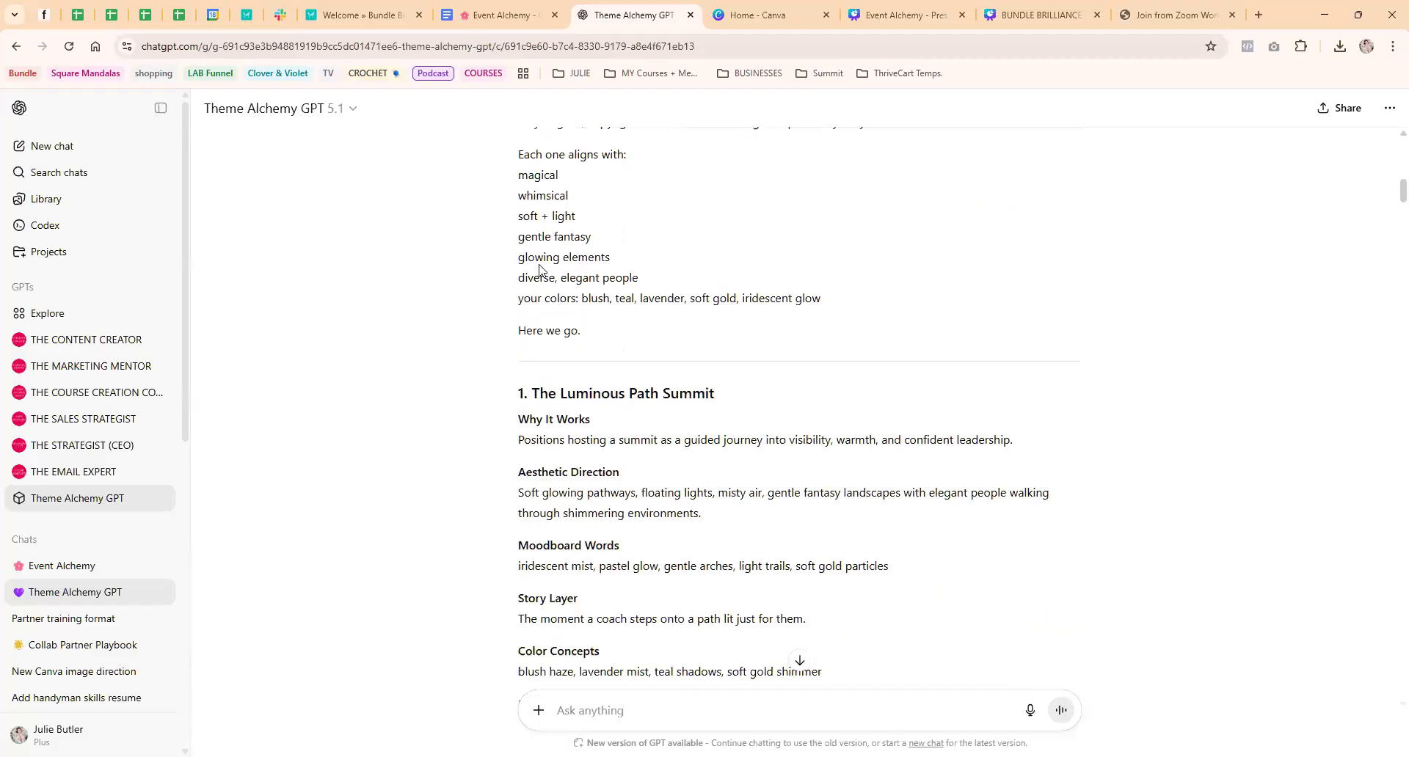
scroll(514, 368, "down", 20)
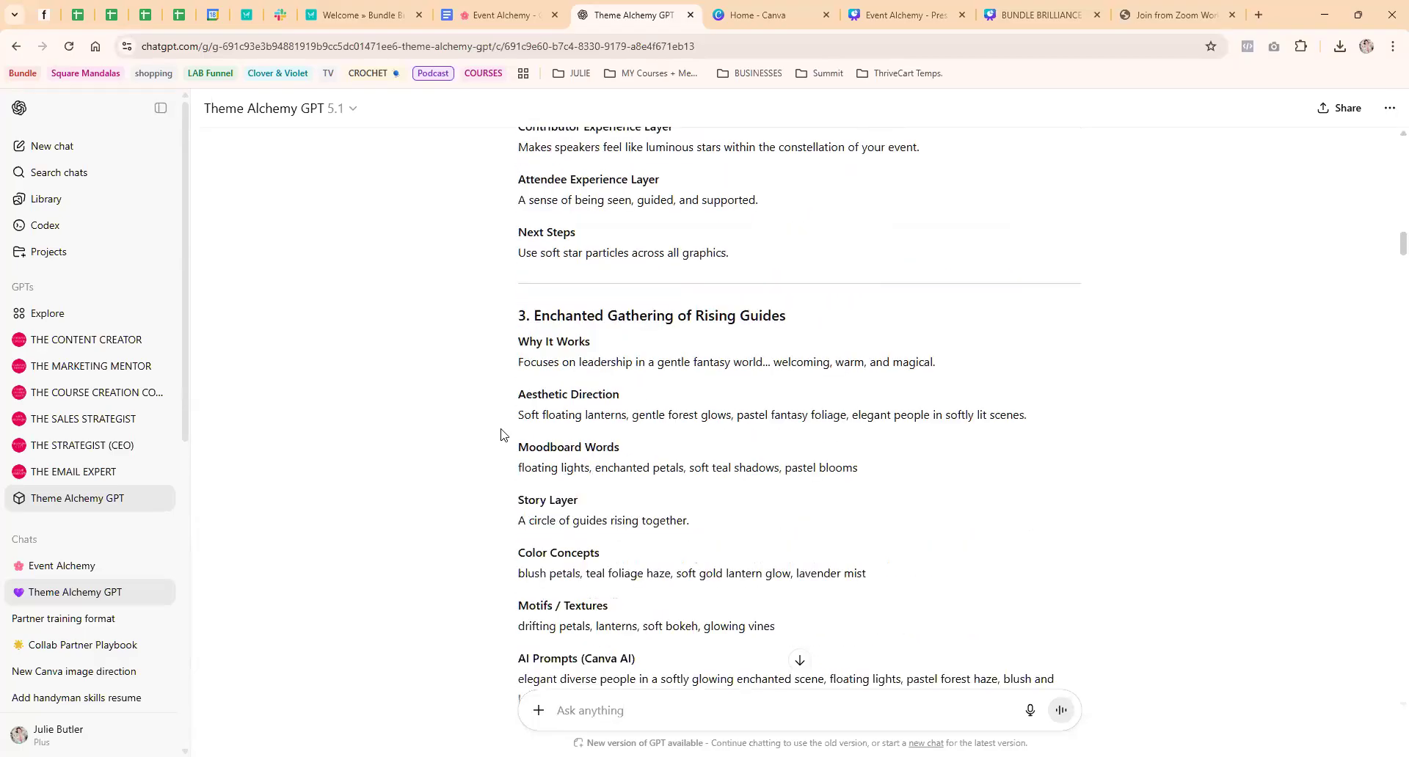
scroll(491, 444, "down", 5)
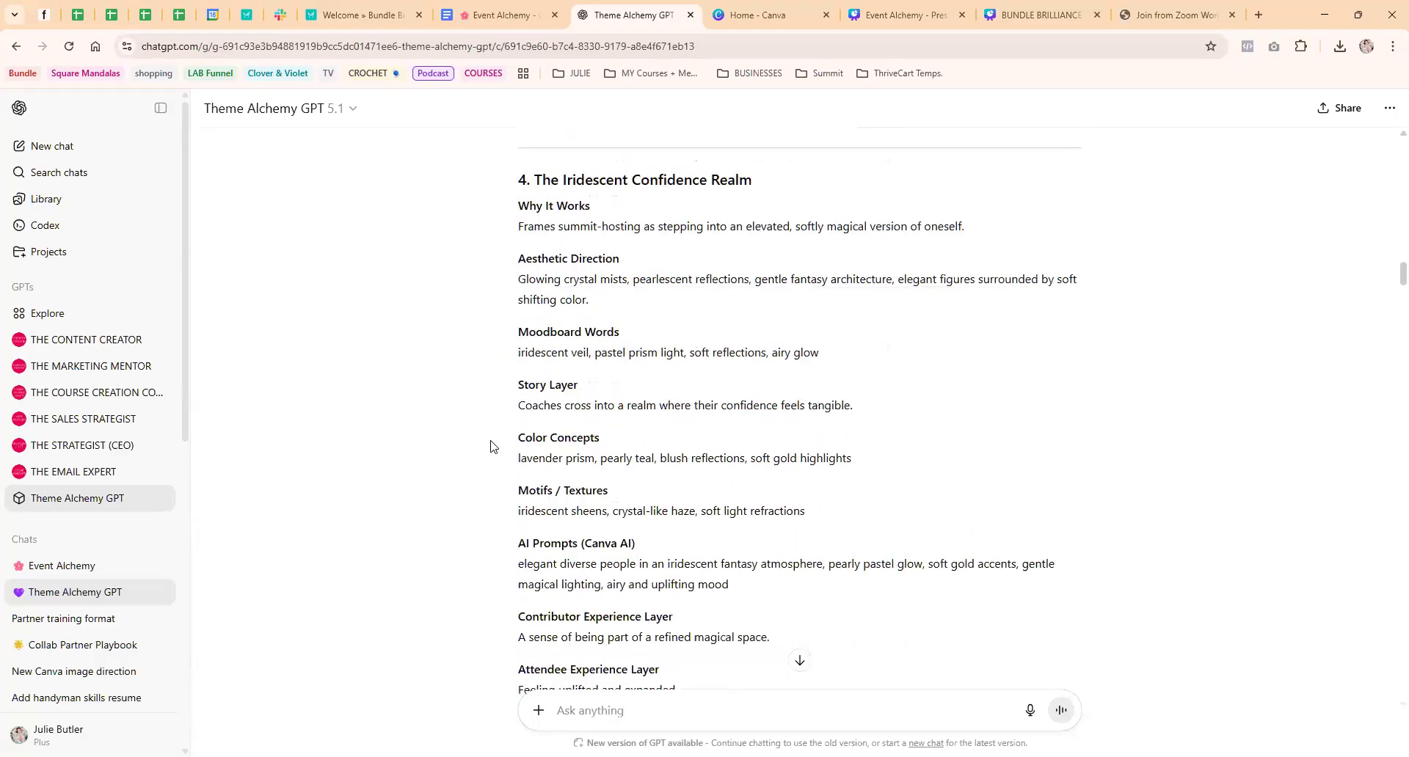
scroll(491, 445, "down", 14)
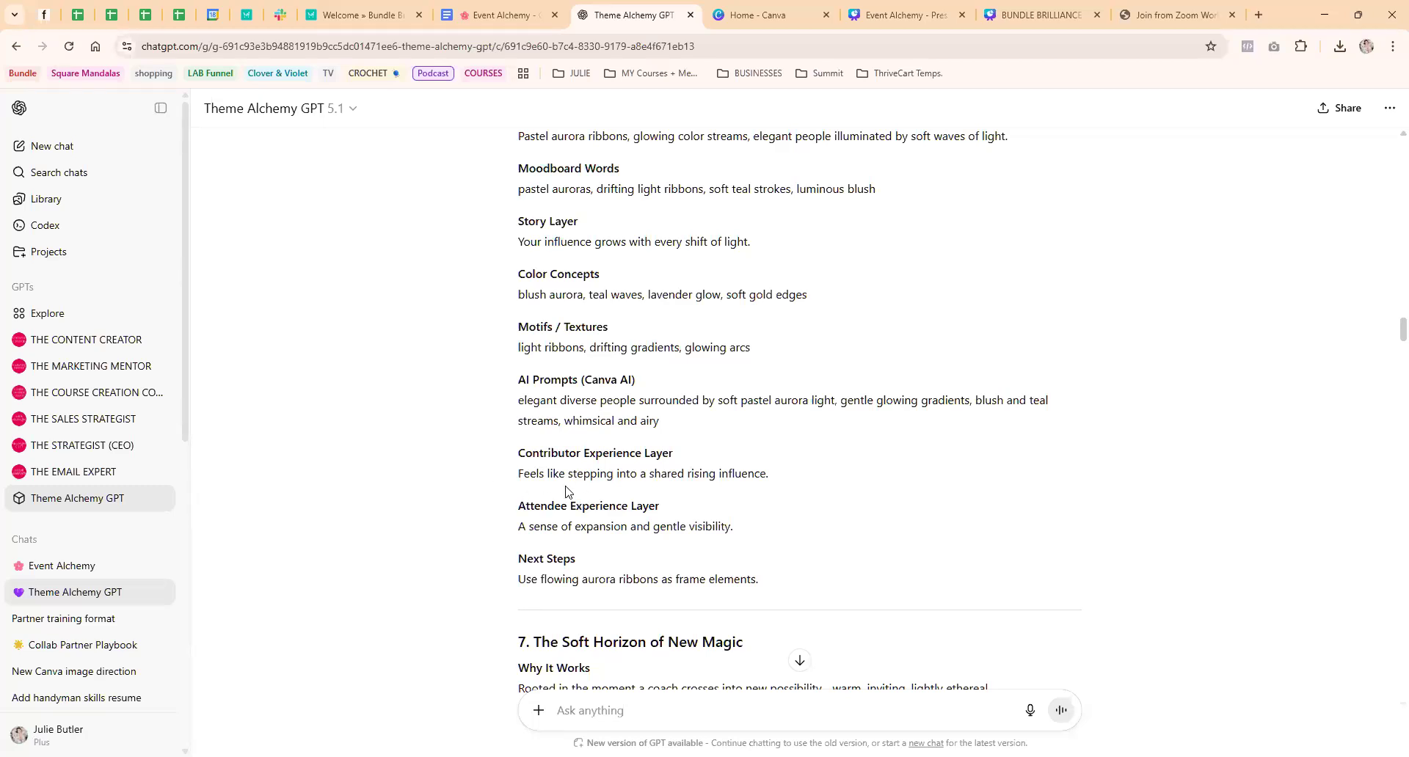
scroll(732, 431, "down", 20)
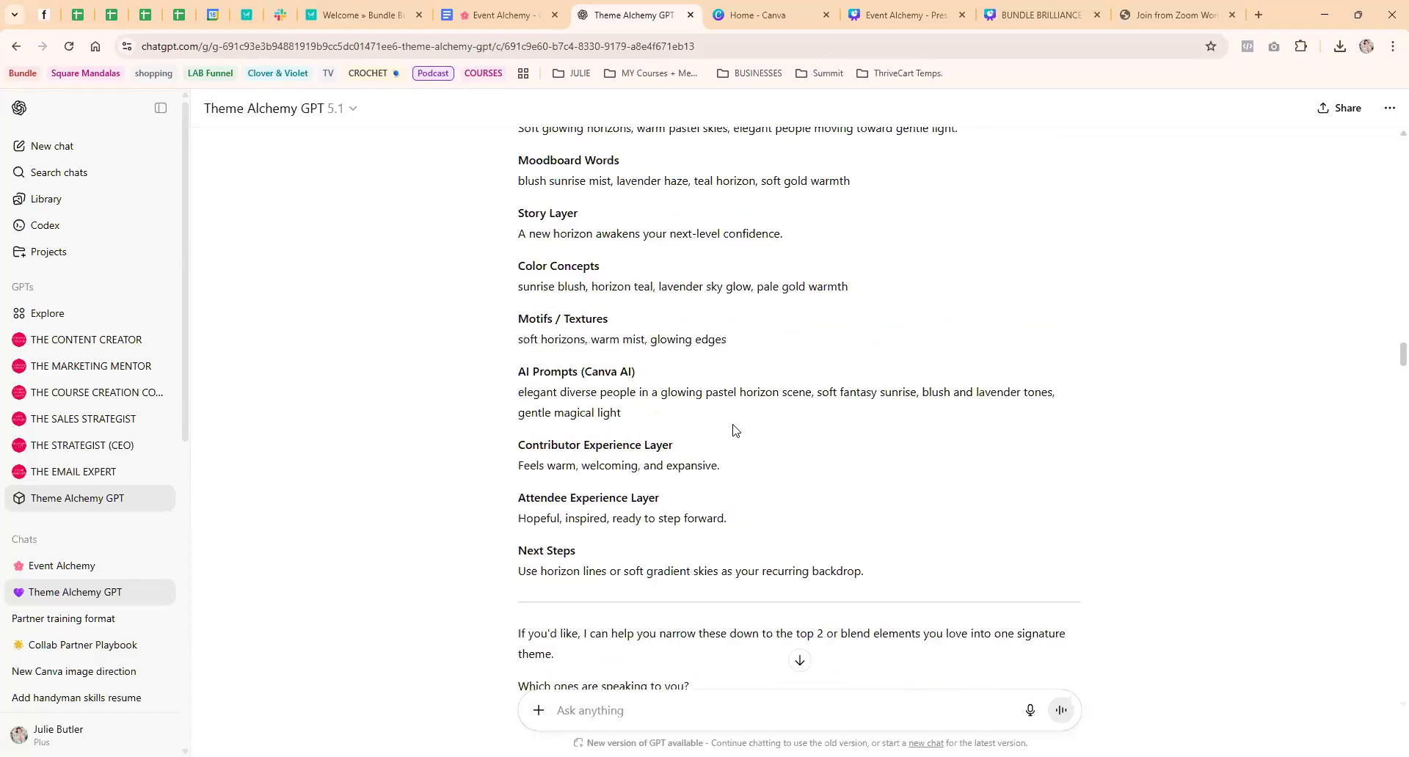
scroll(734, 432, "down", 20)
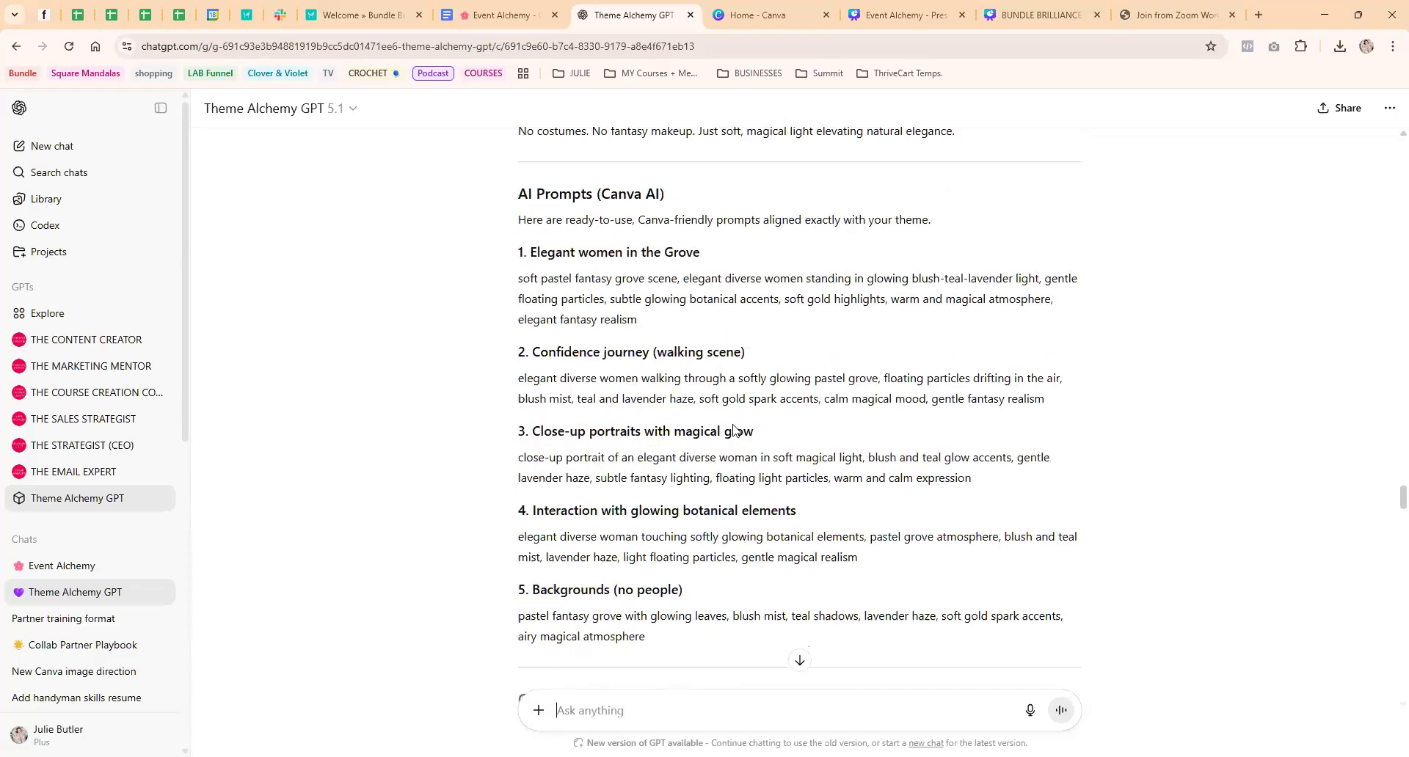
scroll(749, 453, "down", 5)
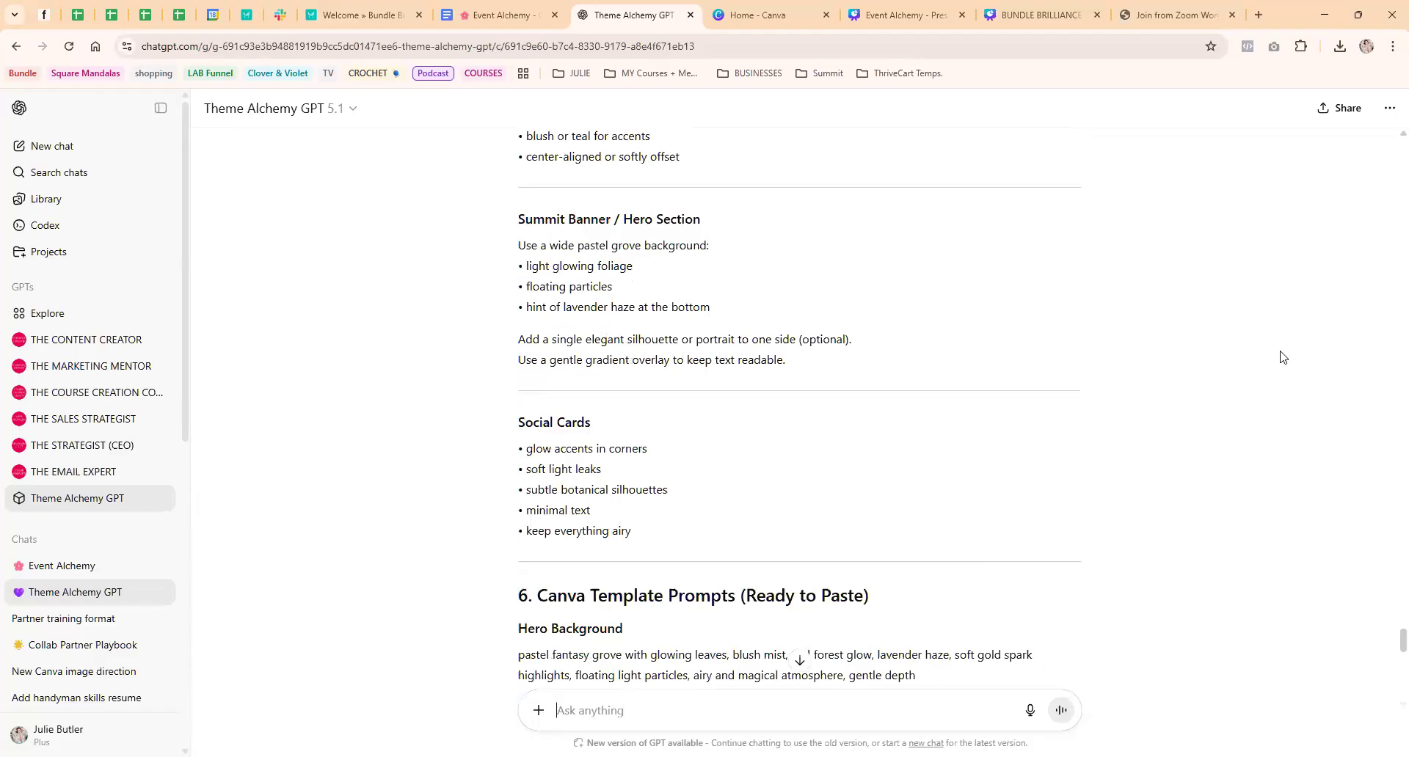
scroll(1386, 644, "down", 15)
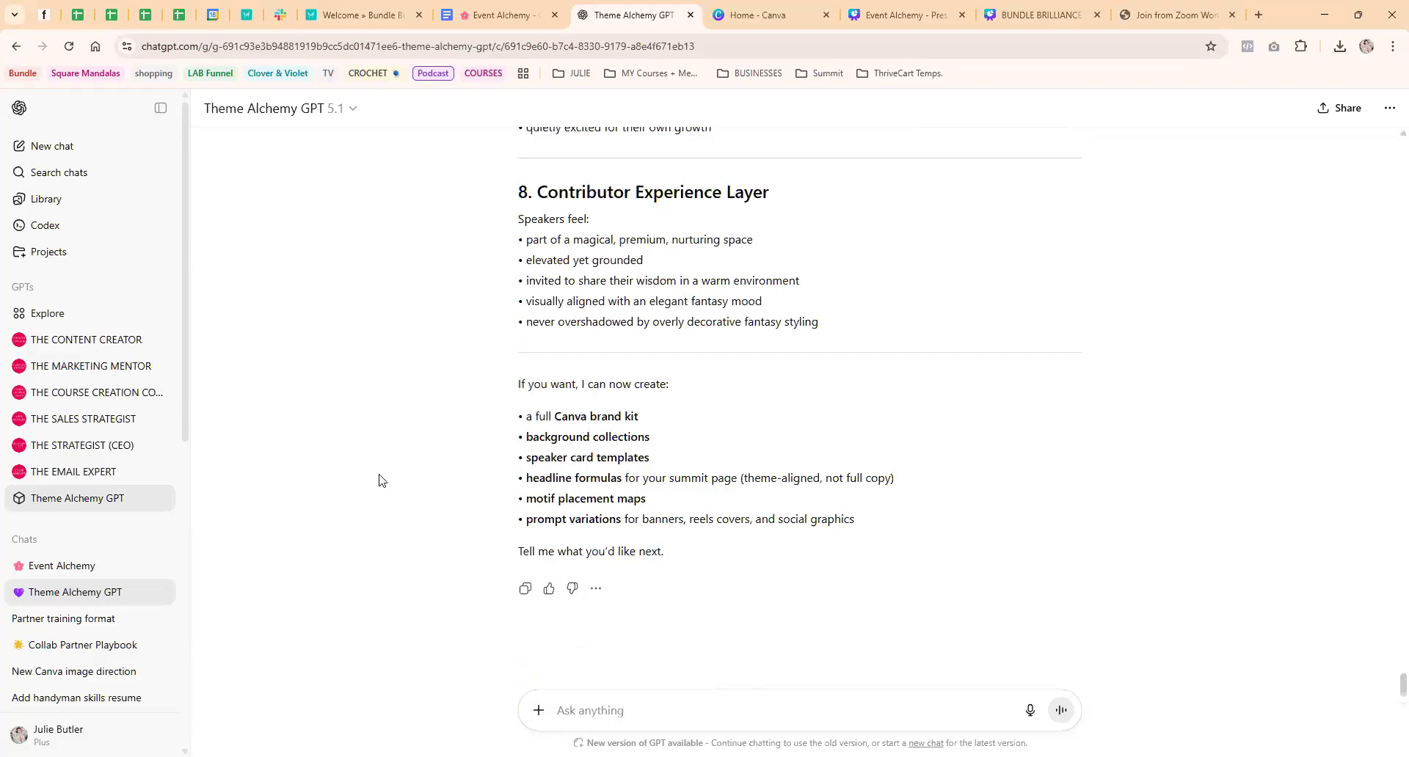
Look back through the layout guidelines, color palette, chosen theme and theme ideas to the original summit request
scroll(465, 531, "up", 20)
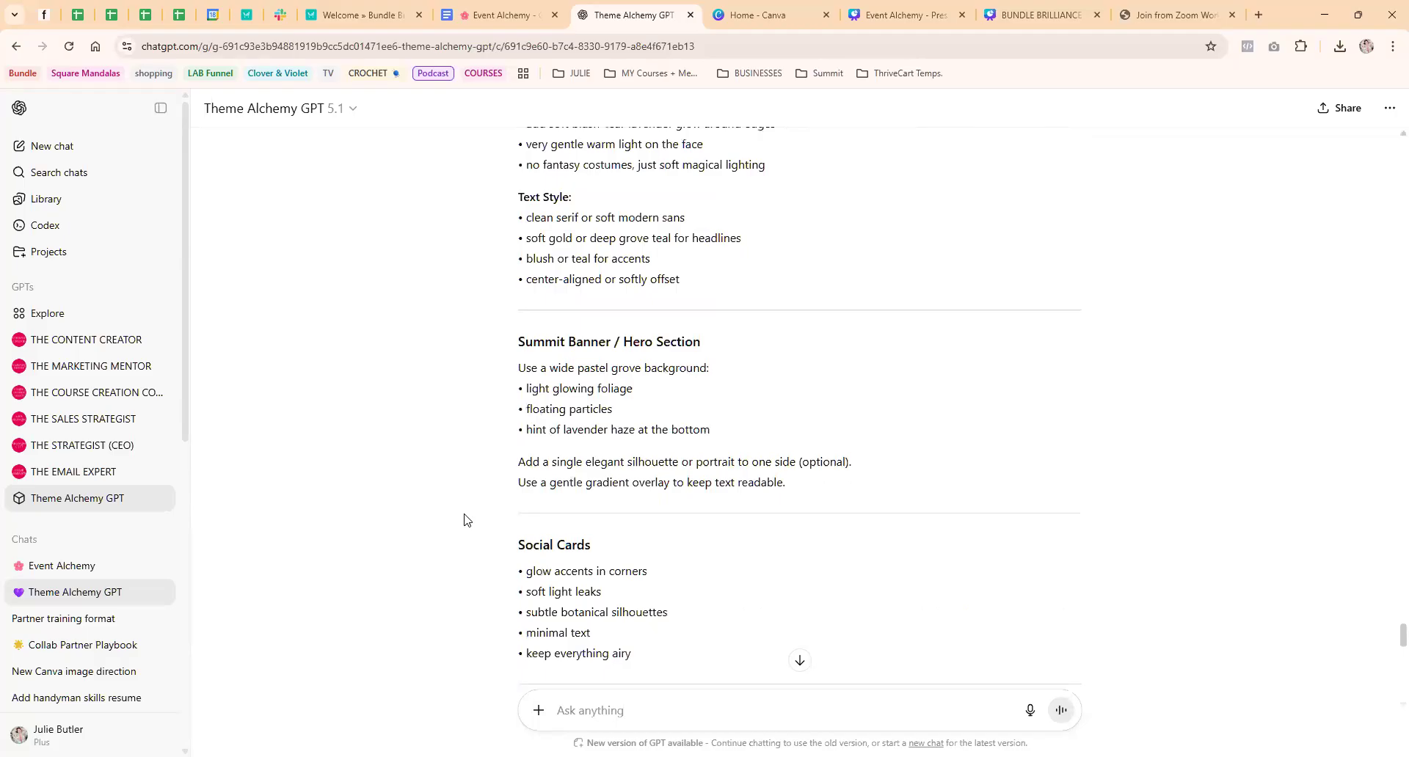
scroll(464, 520, "up", 20)
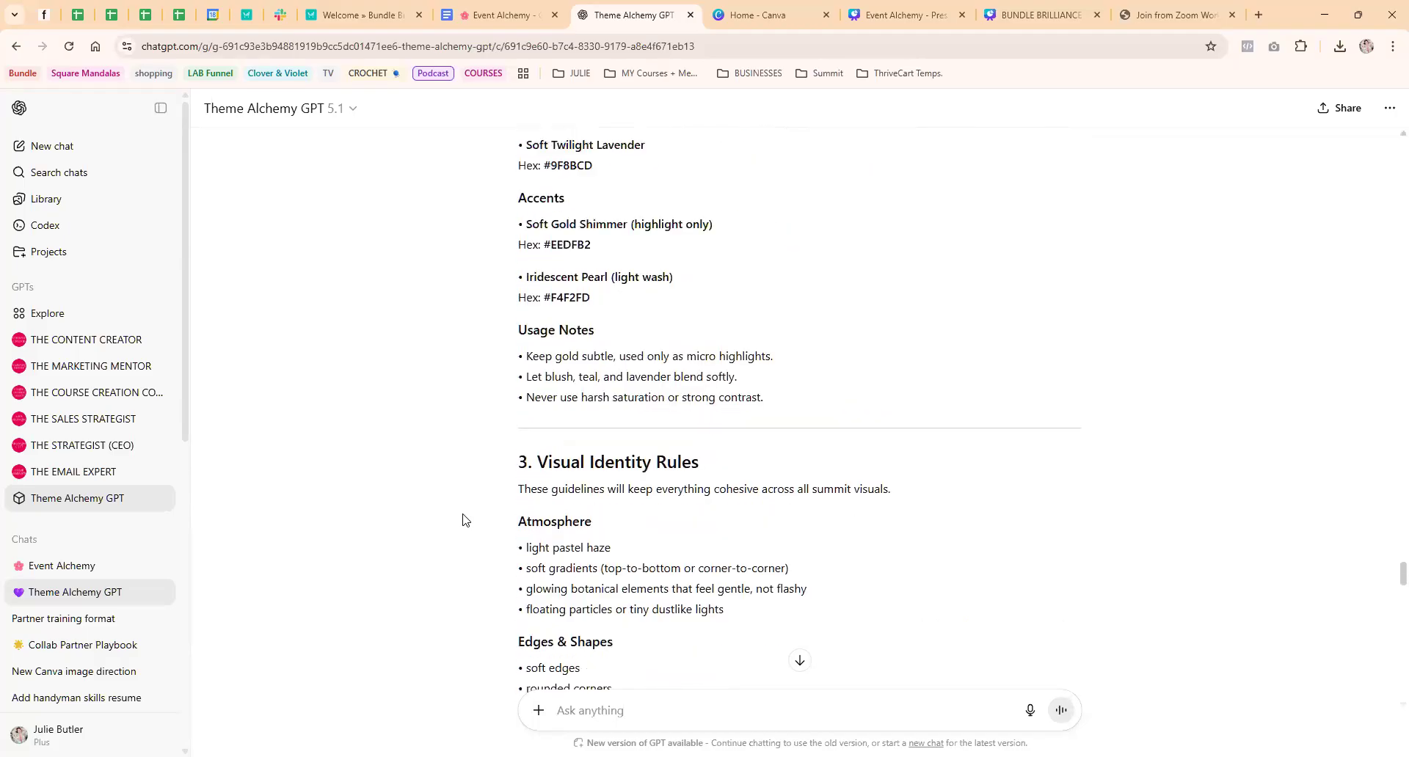
scroll(463, 520, "up", 5)
scroll(463, 520, "down", 20)
scroll(463, 521, "up", 5)
scroll(463, 520, "up", 20)
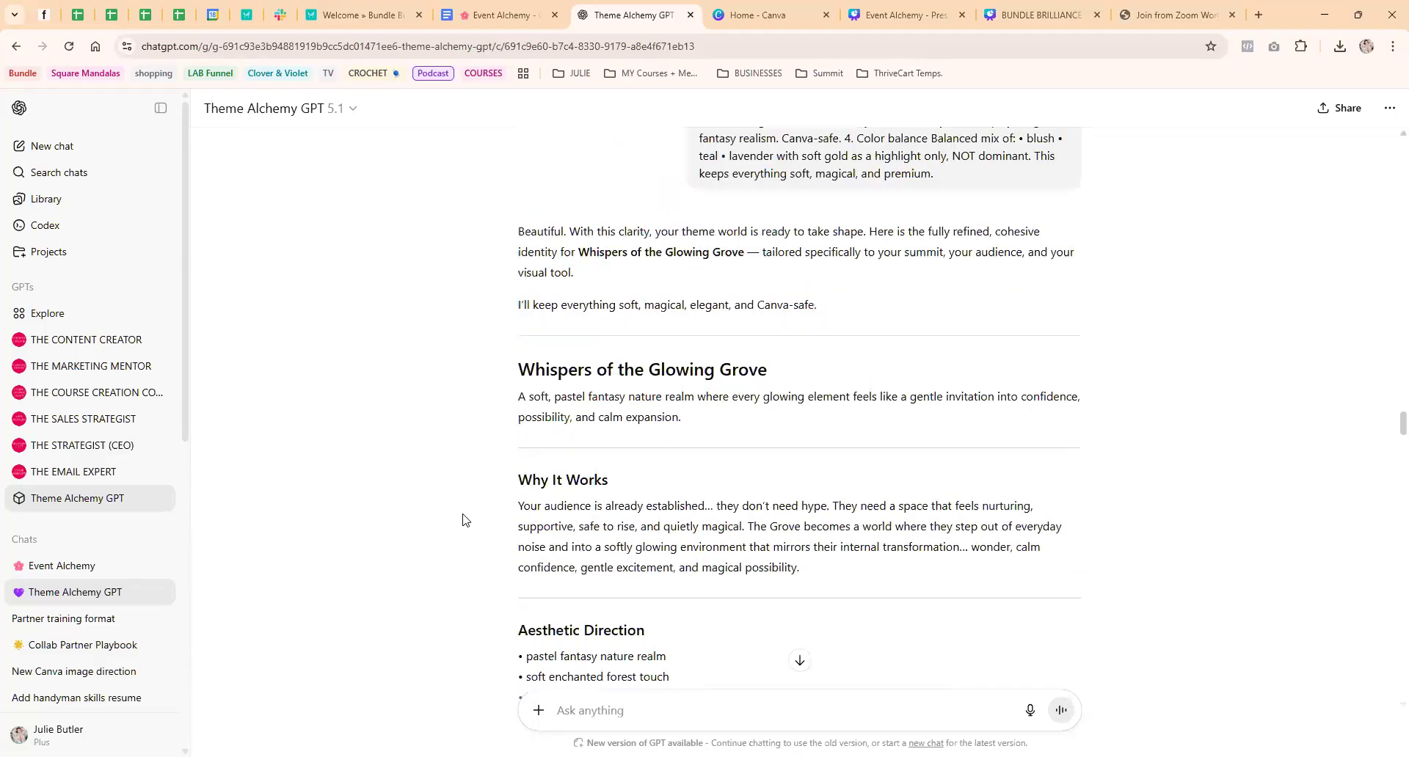
scroll(463, 520, "up", 20)
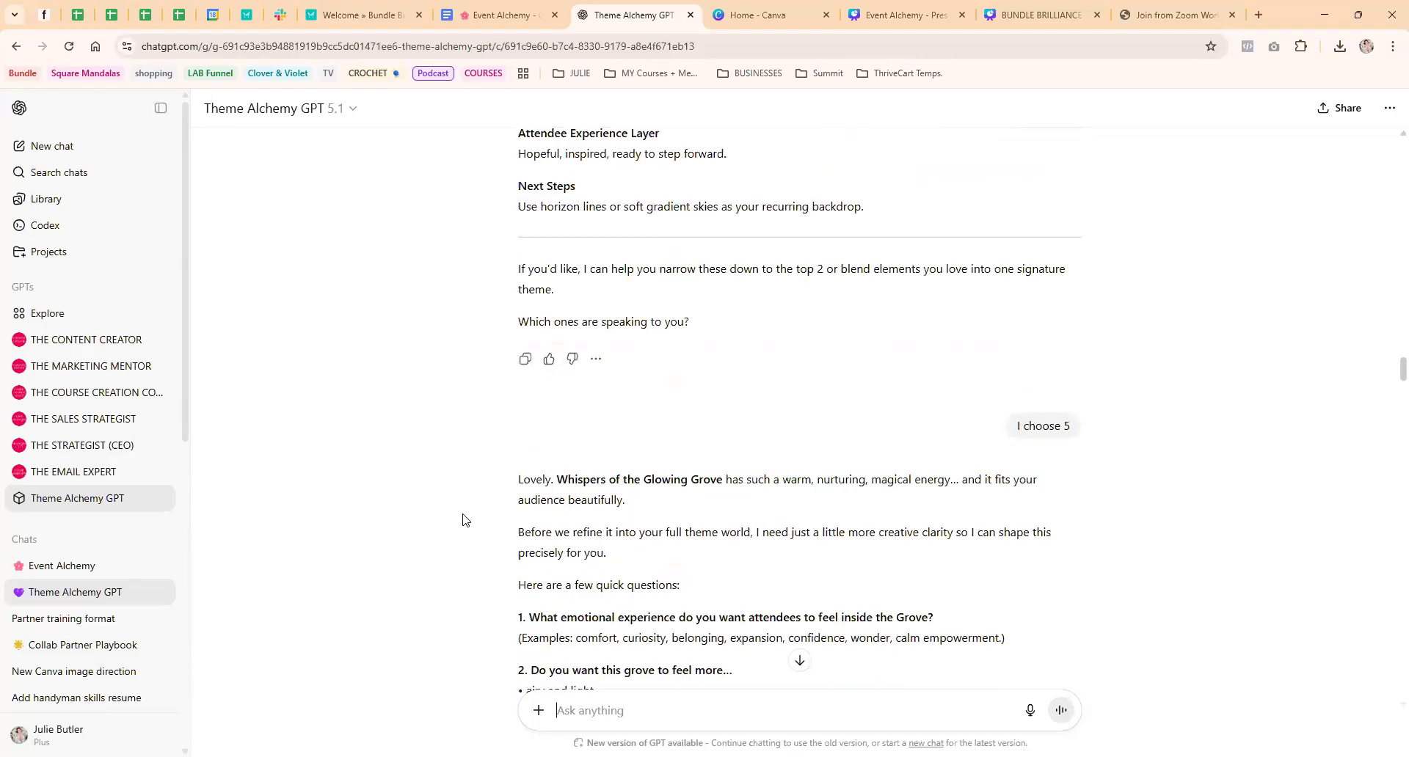
scroll(463, 520, "up", 15)
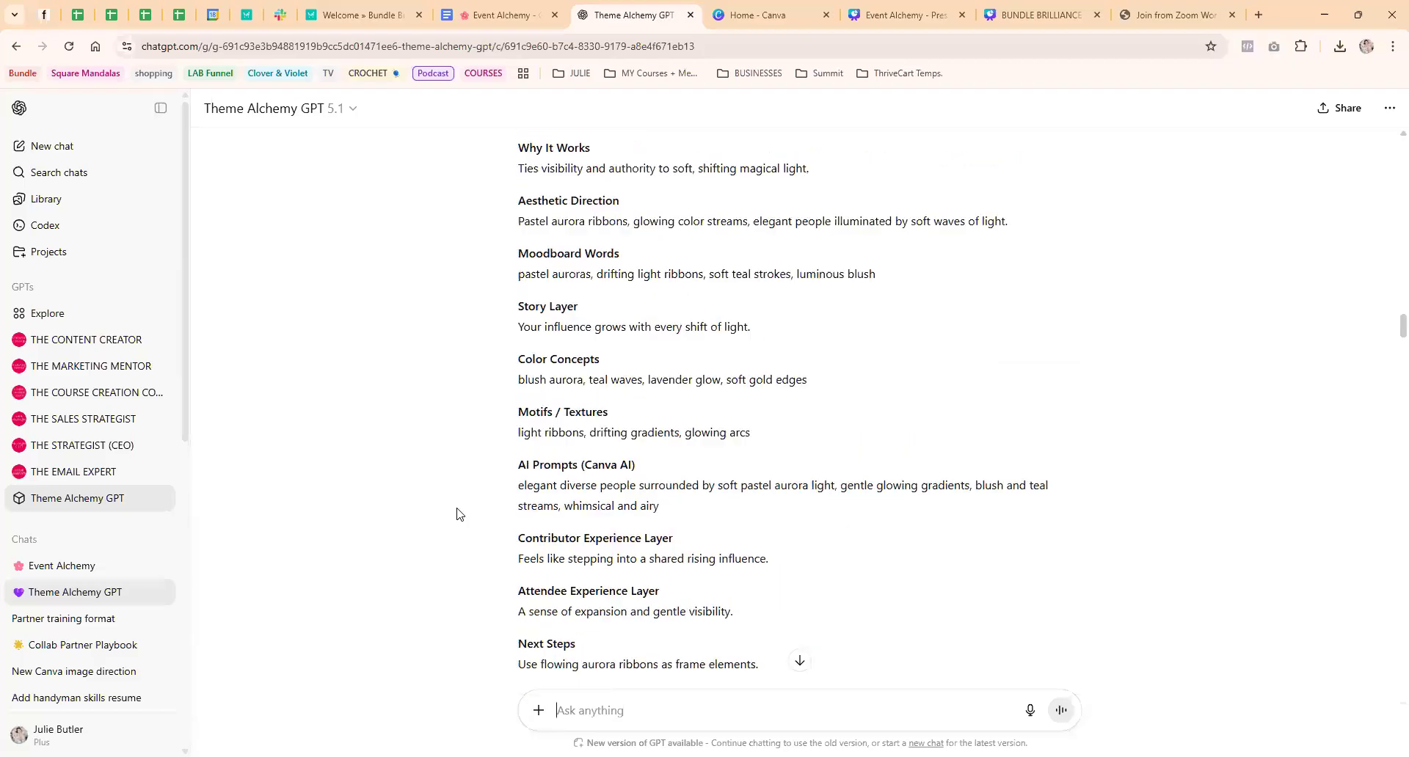
scroll(456, 514, "up", 20)
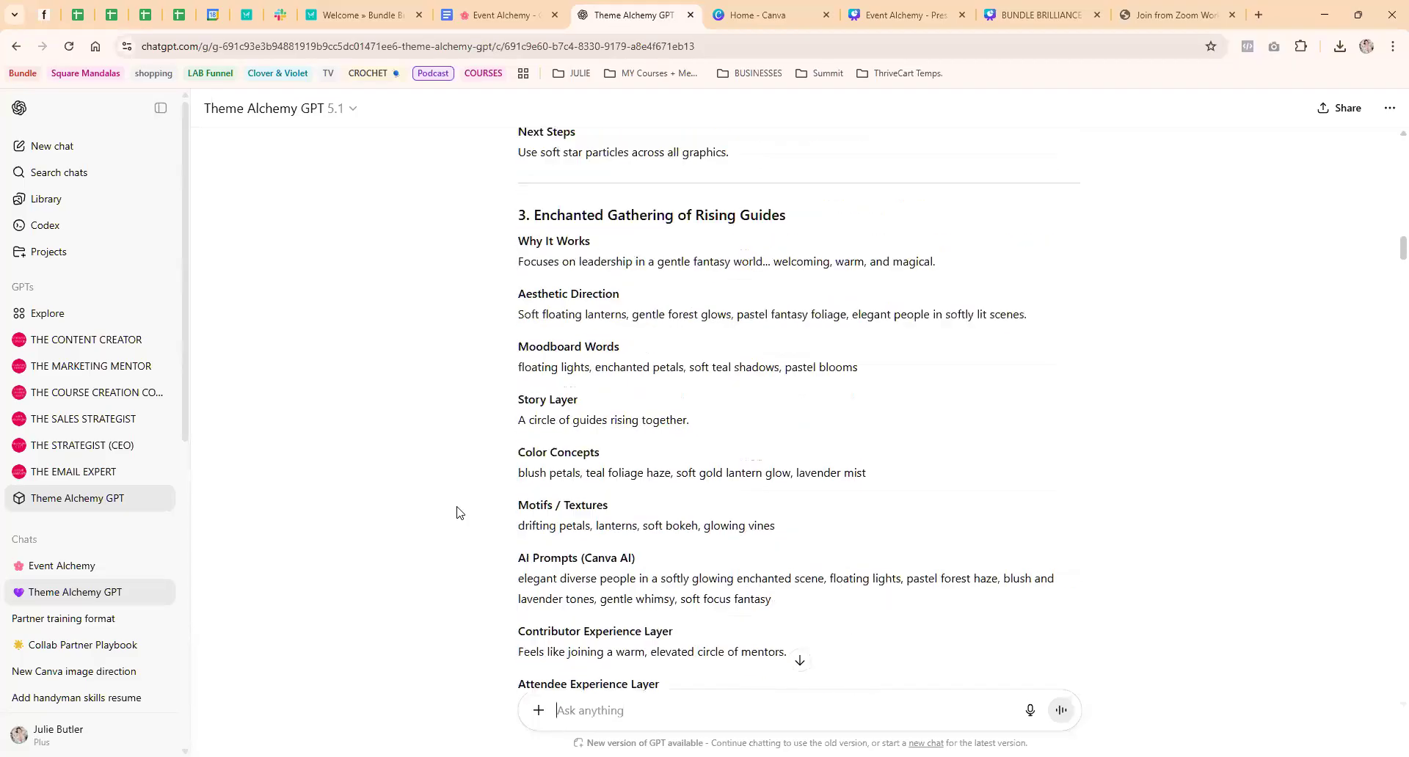
scroll(457, 511, "up", 20)
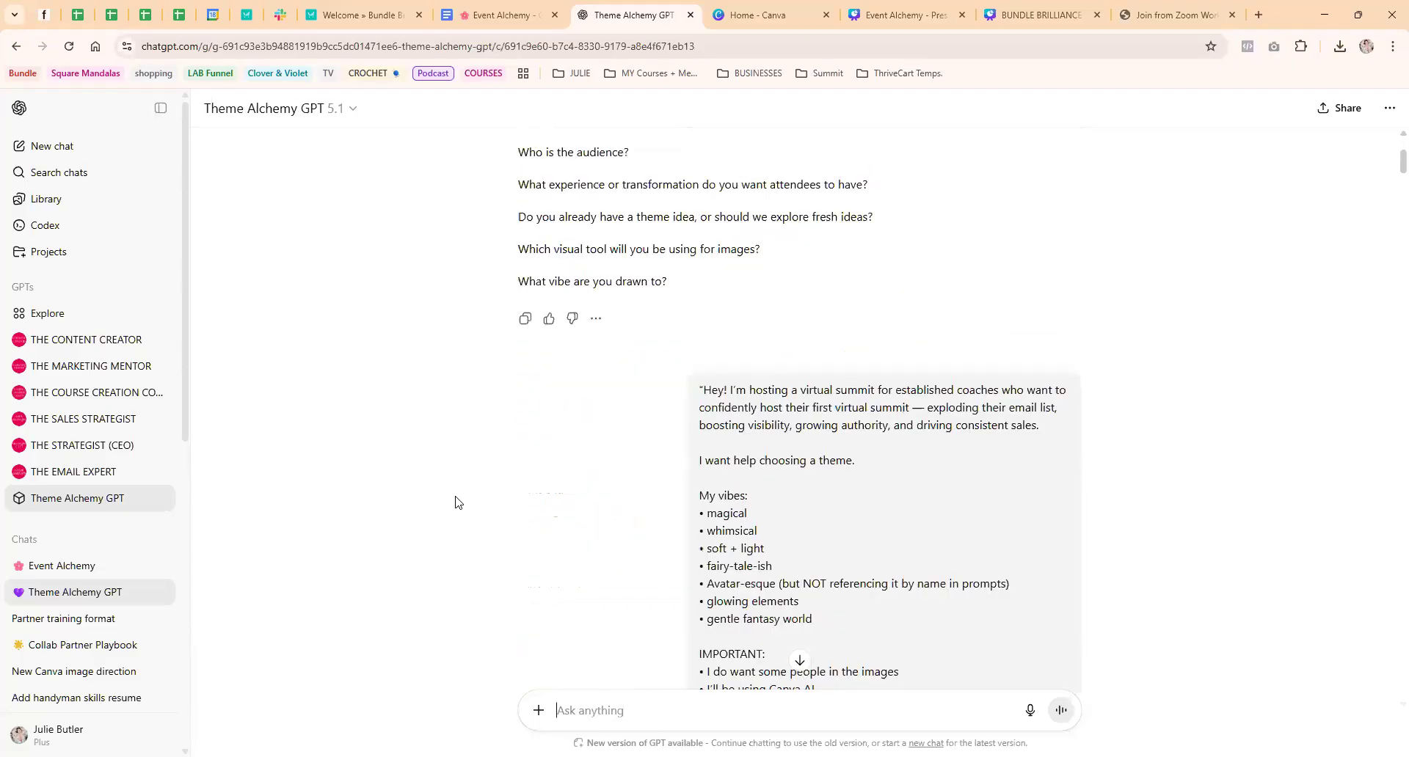
scroll(451, 505, "down", 1)
scroll(451, 505, "up", 4)
scroll(451, 505, "down", 15)
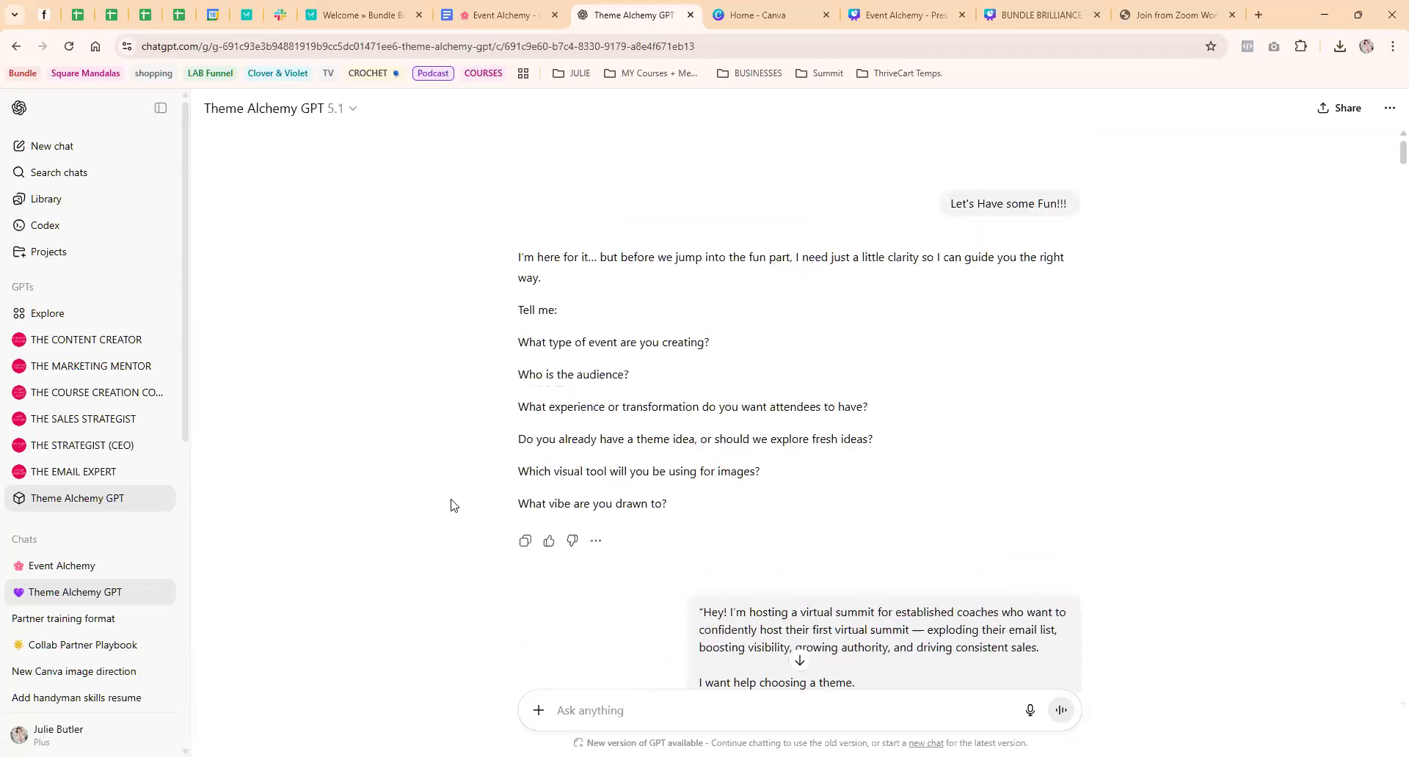
Examine the Whispers of the Glowing Grove theme, from its aesthetic direction and motifs to the ready-made Canva AI prompts
scroll(451, 505, "down", 20)
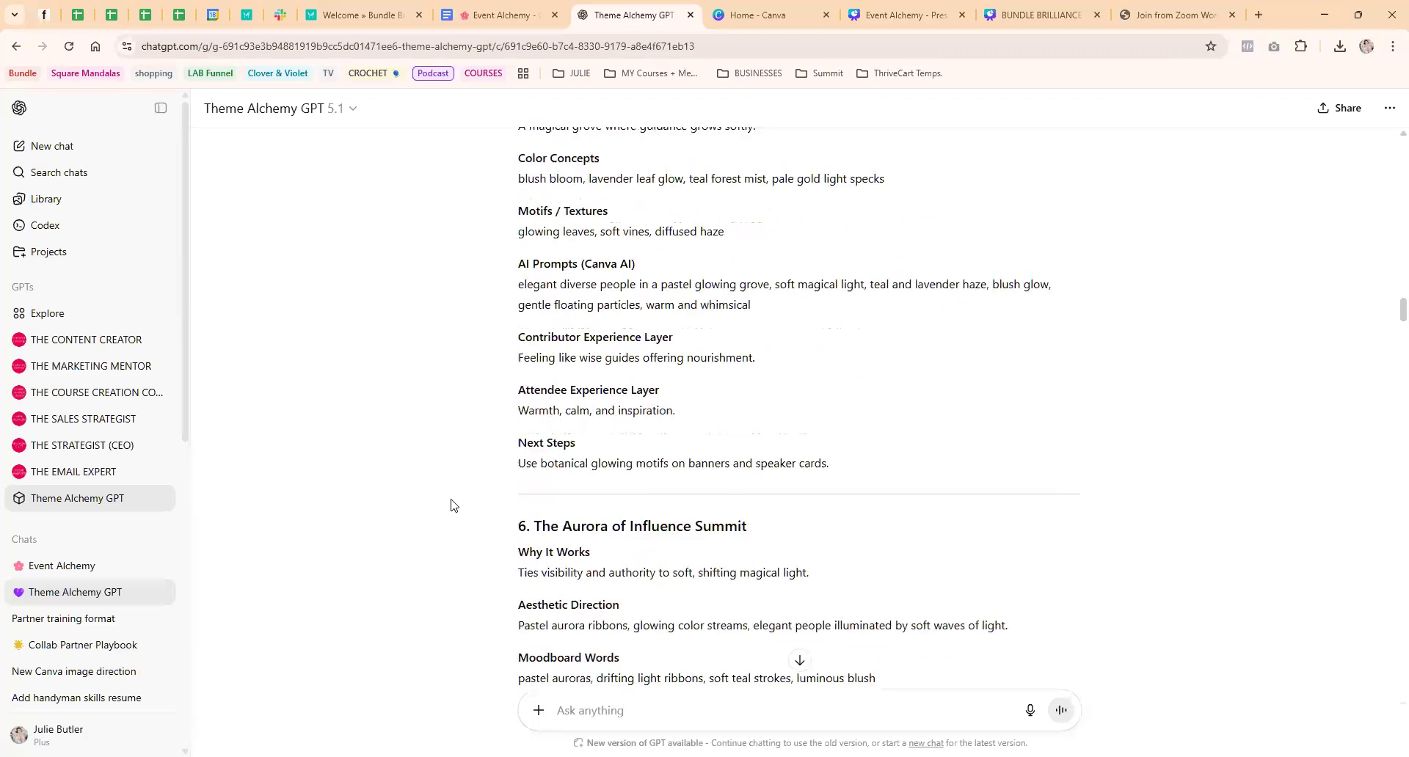
scroll(451, 504, "down", 20)
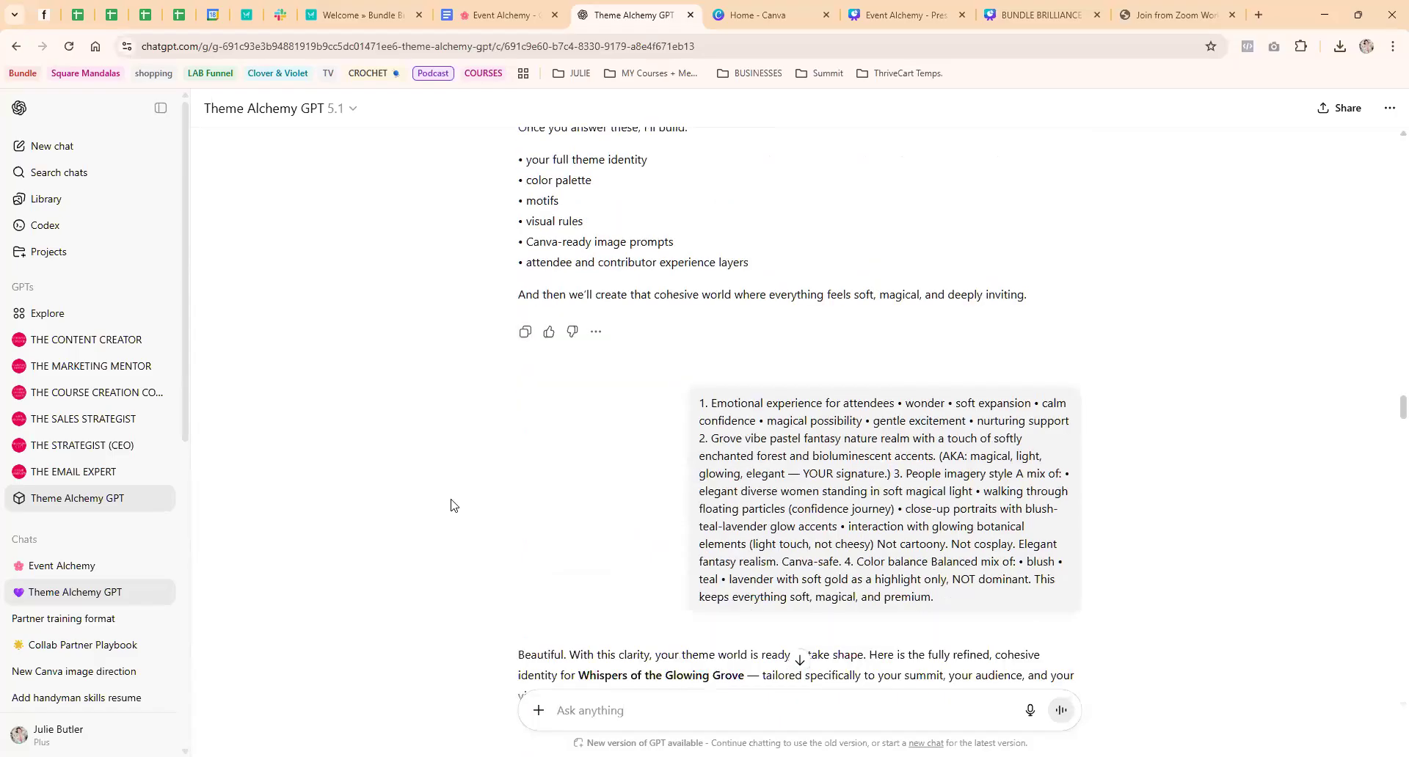
scroll(711, 454, "down", 3)
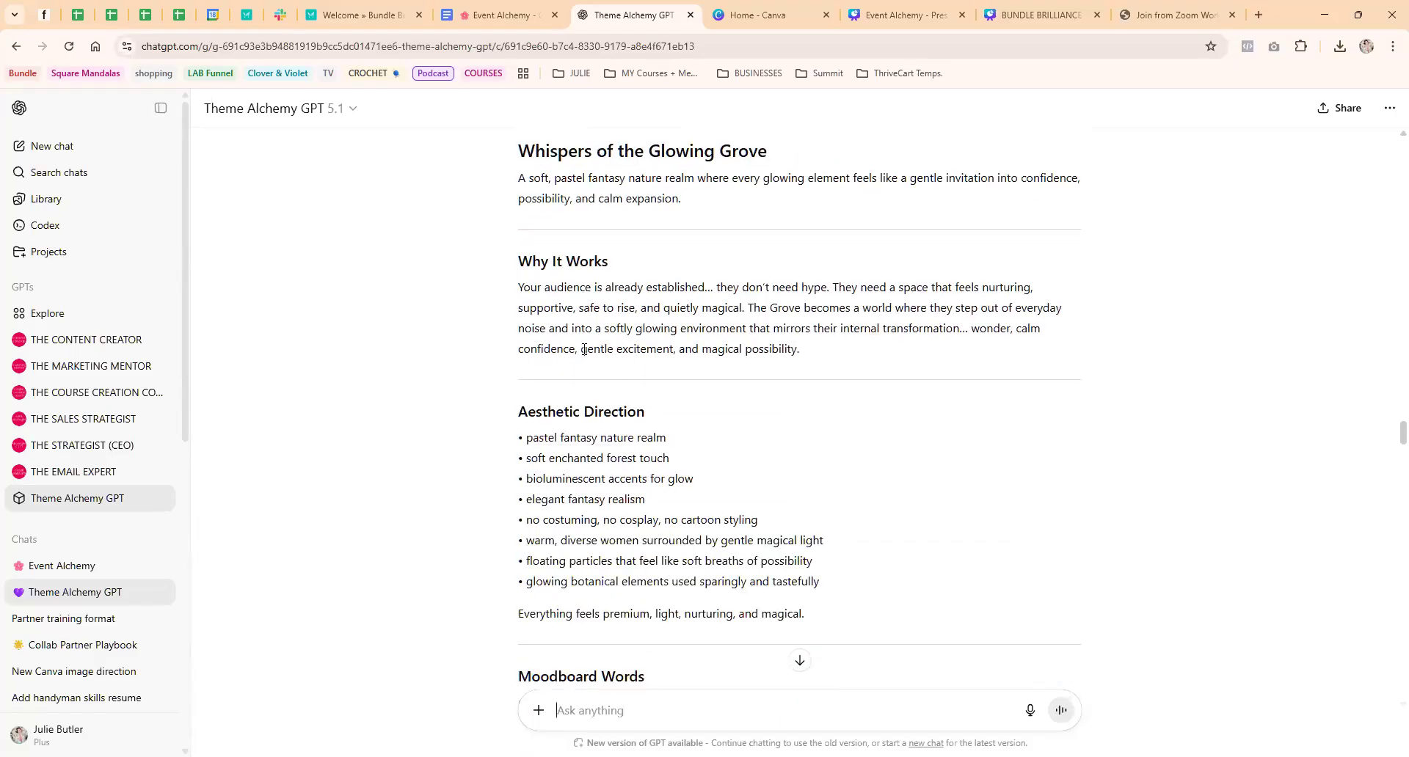
scroll(584, 349, "down", 3)
scroll(584, 355, "down", 5)
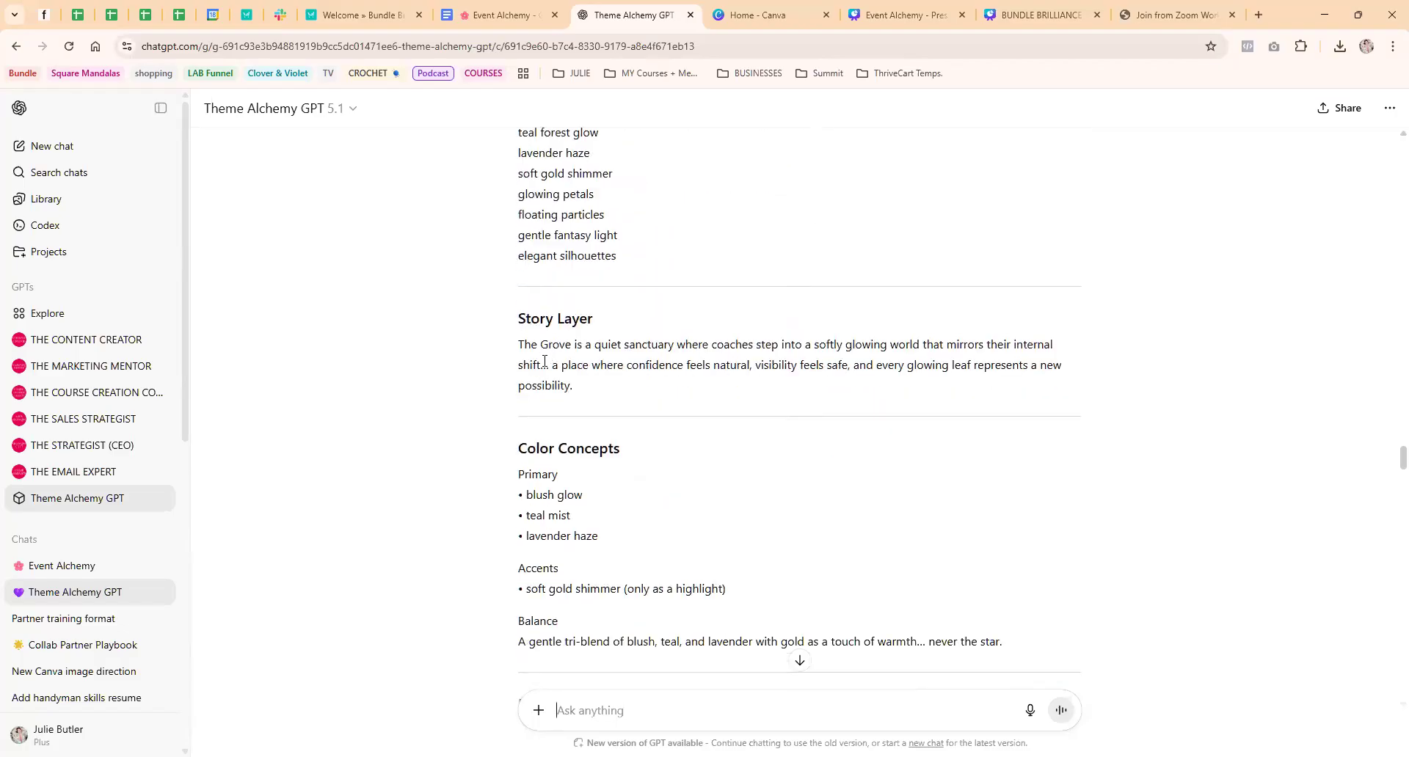
scroll(544, 361, "down", 5)
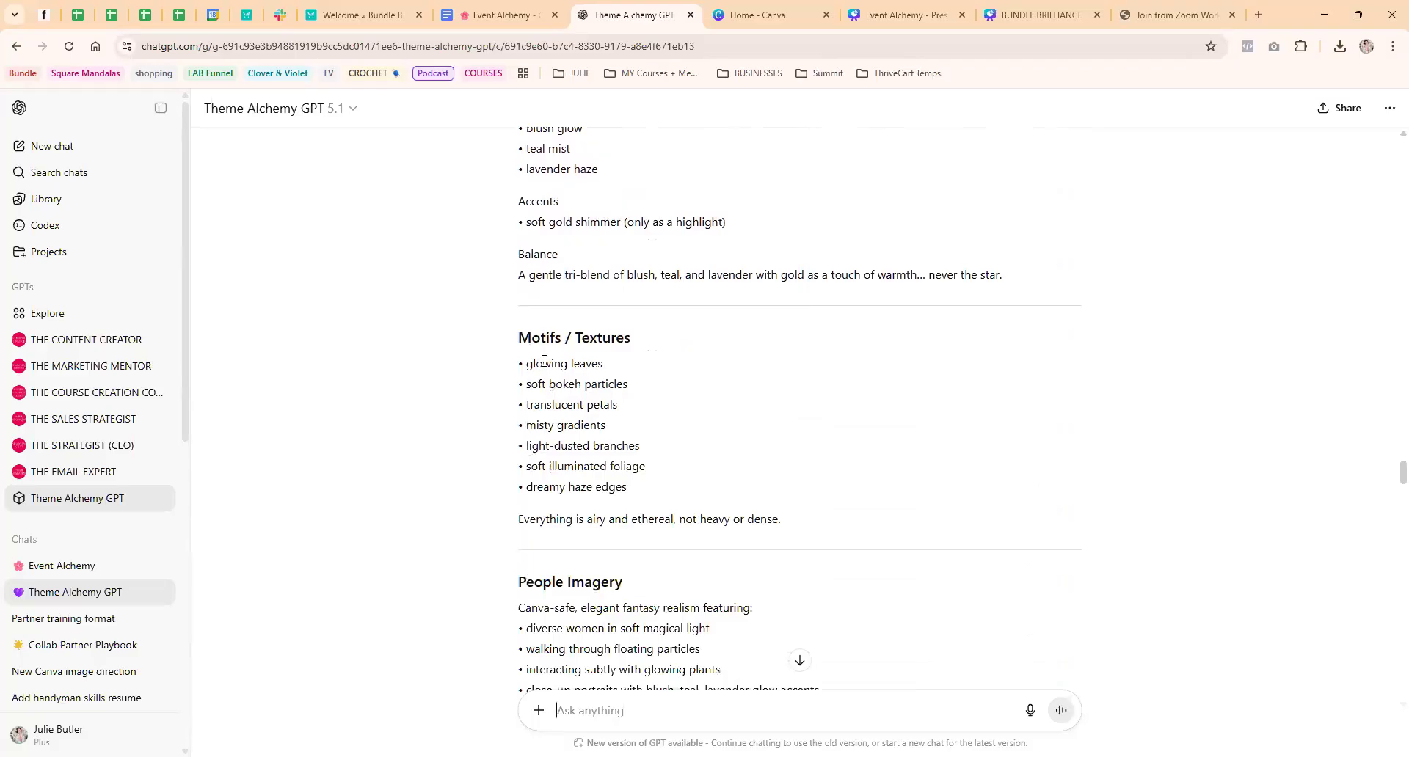
scroll(426, 356, "down", 3)
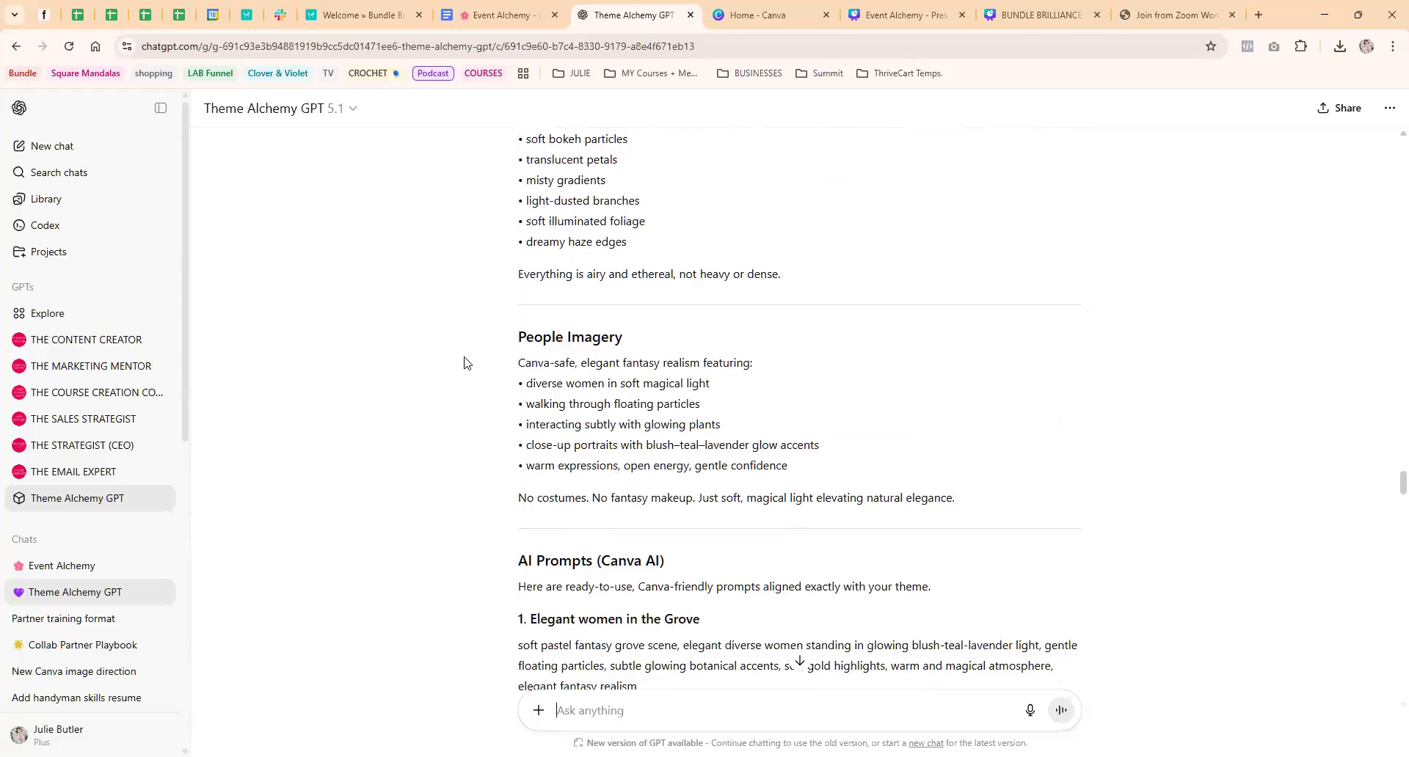
scroll(464, 362, "down", 2)
scroll(464, 362, "down", 3)
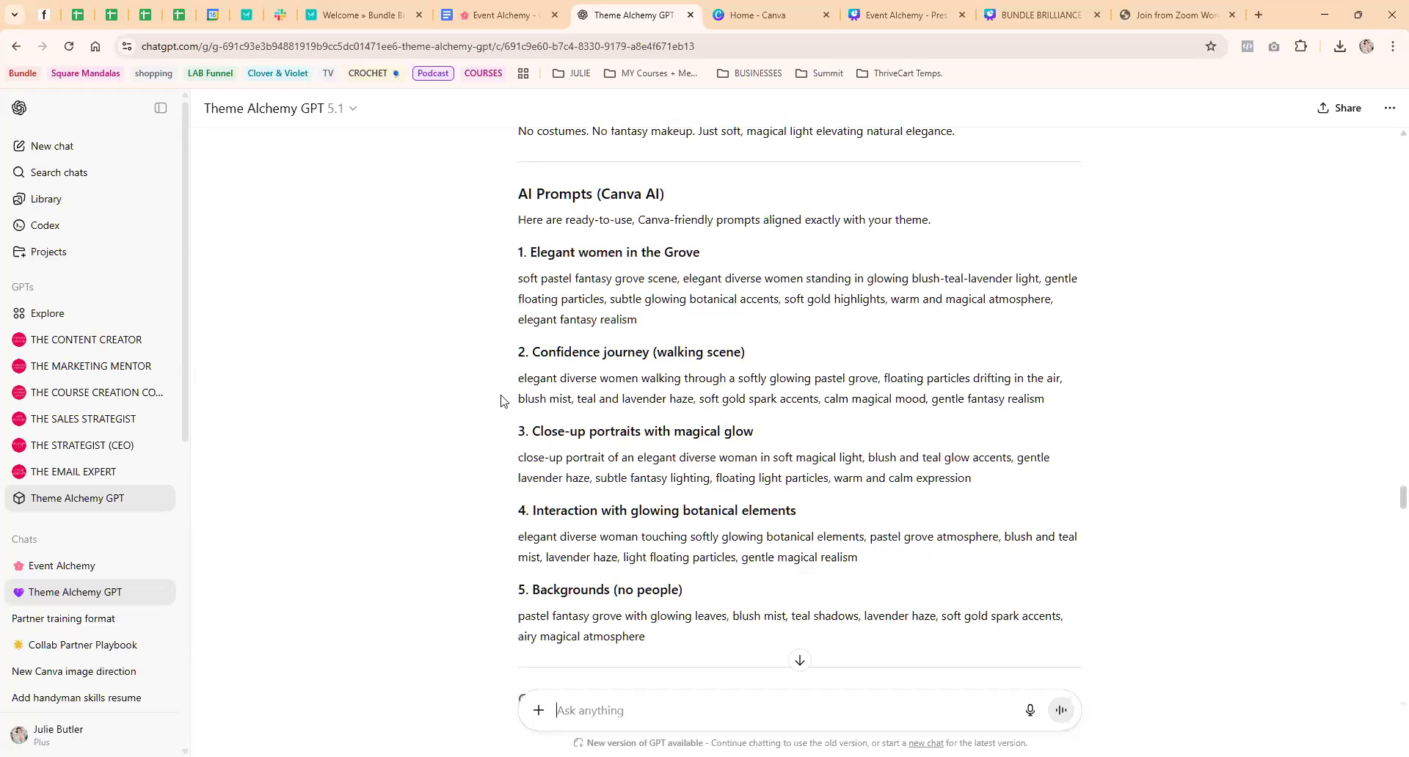
Go to the end of the chat and highlight the offer of prompt variations for banners, reels covers, and social graphics
left_click(800, 663)
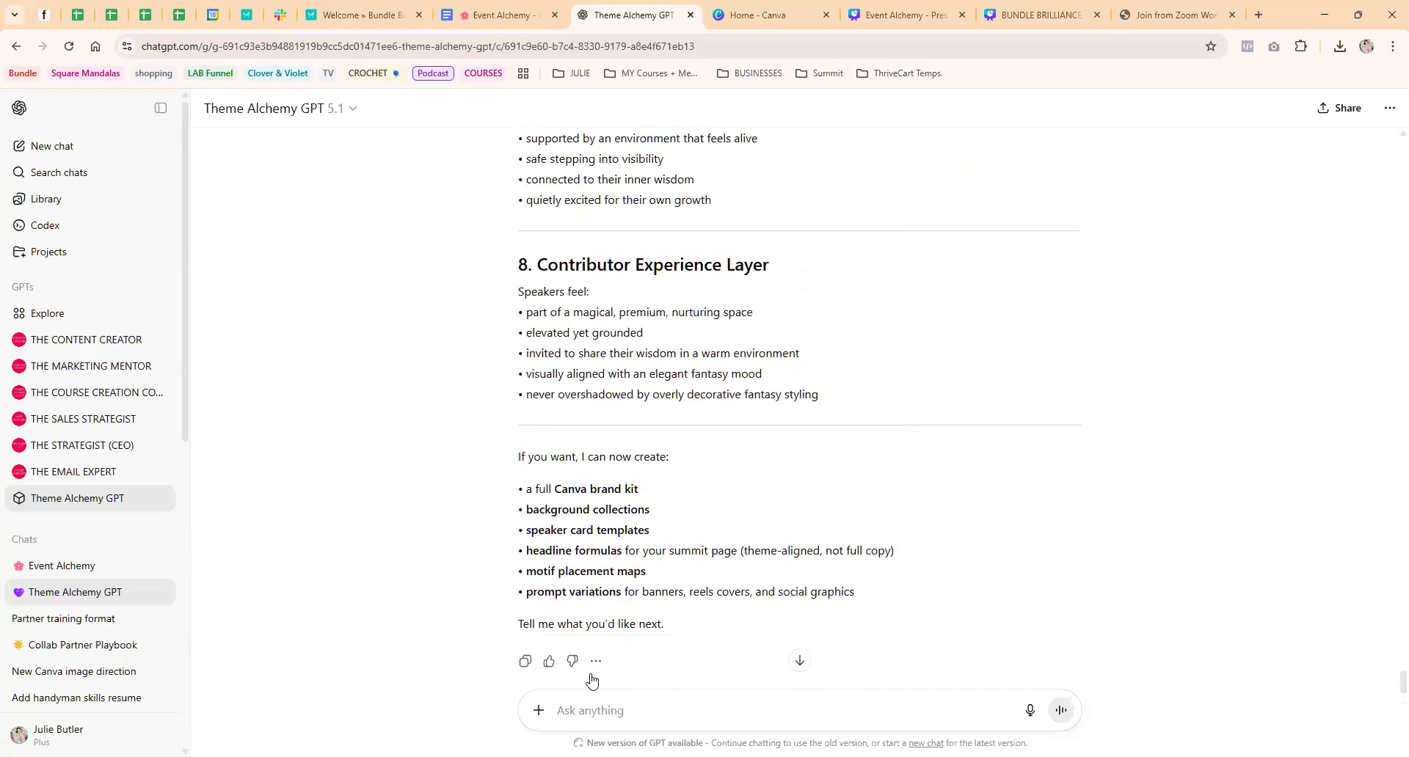
left_click_drag(526, 591, 900, 595)
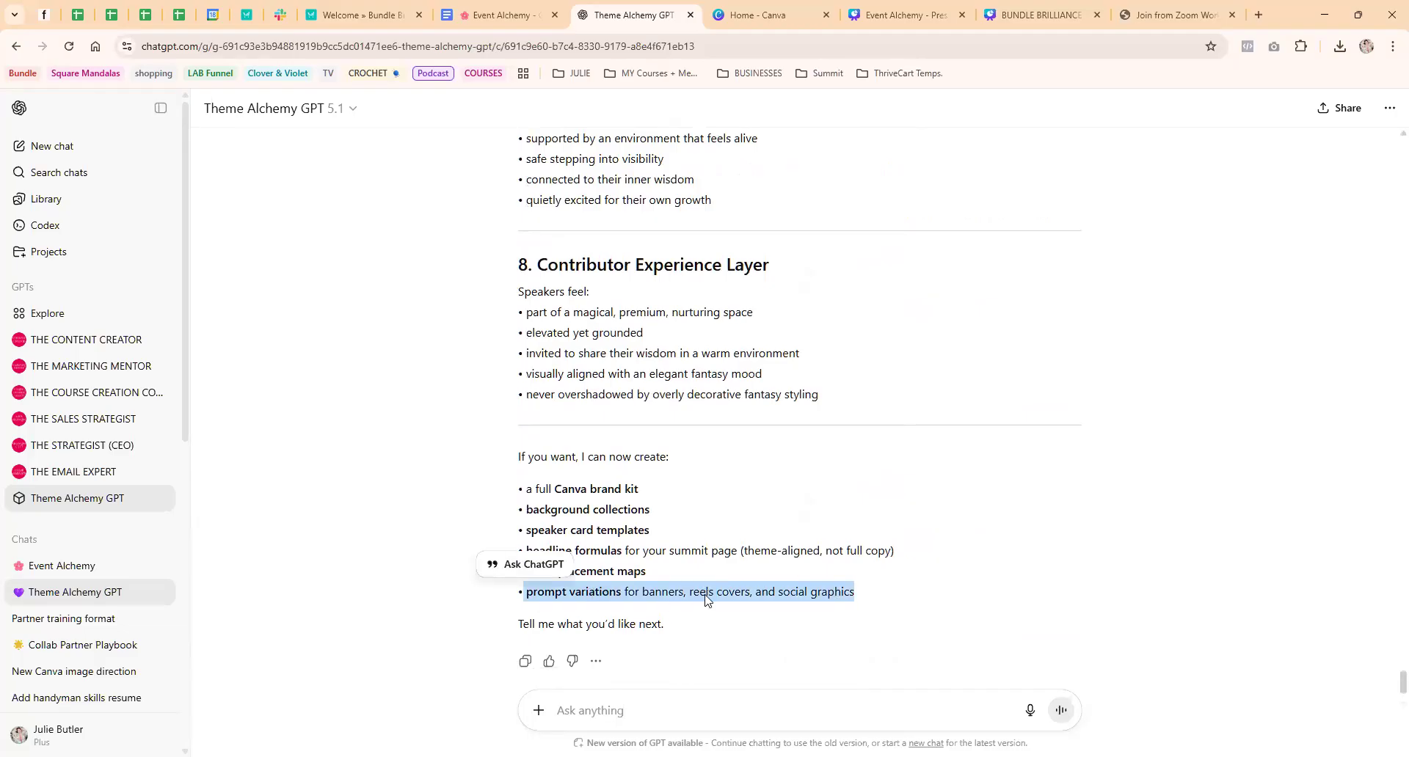
left_click(432, 465)
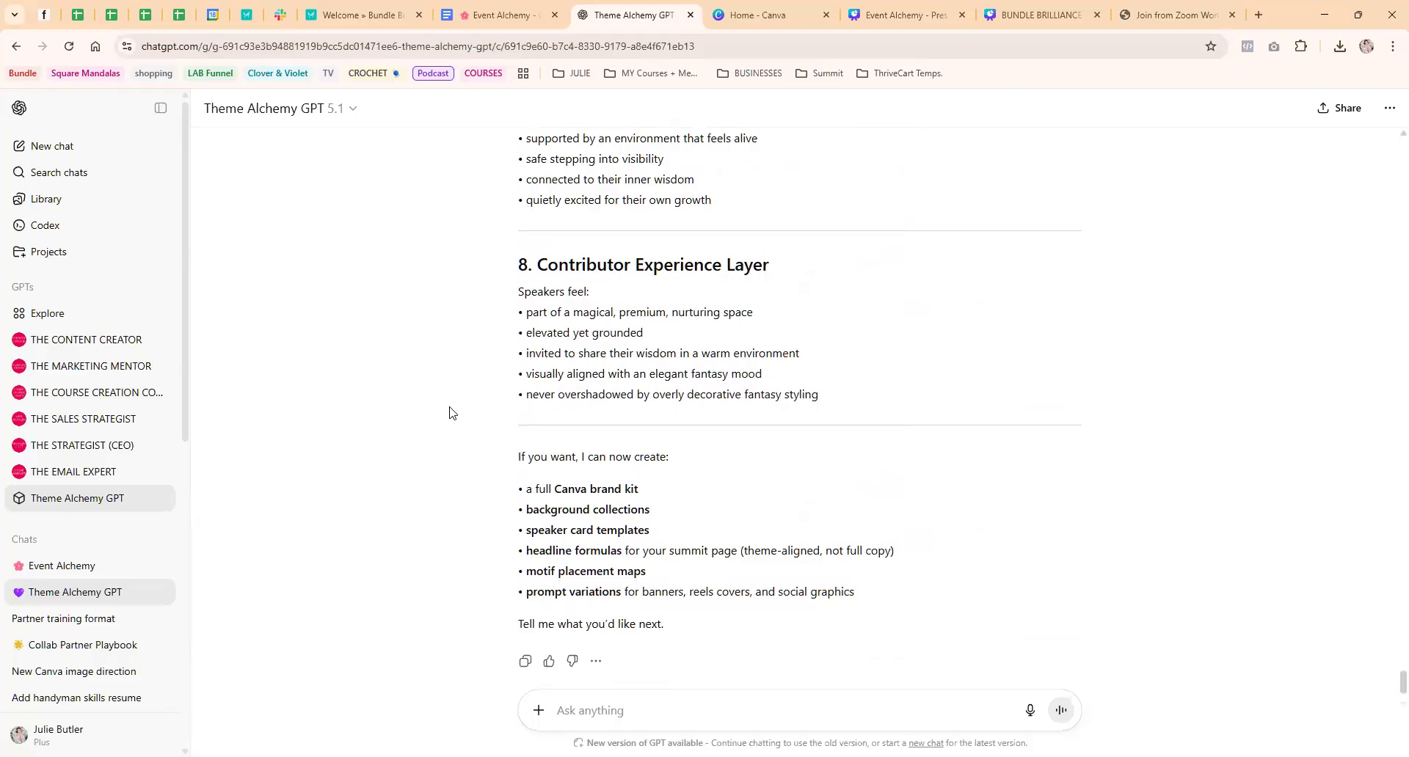
Switch to Canva and open Canva AI in its image generation mode
left_click(742, 11)
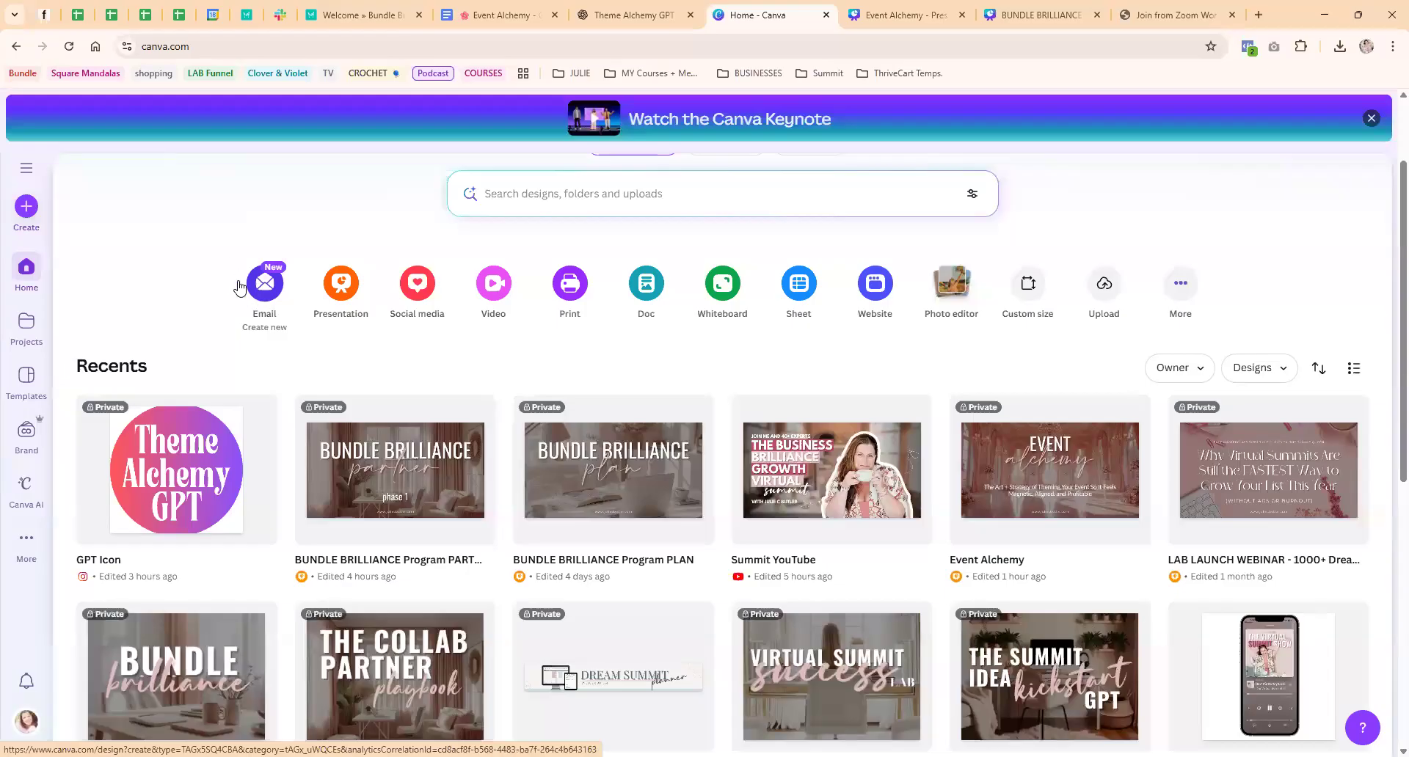
left_click(25, 488)
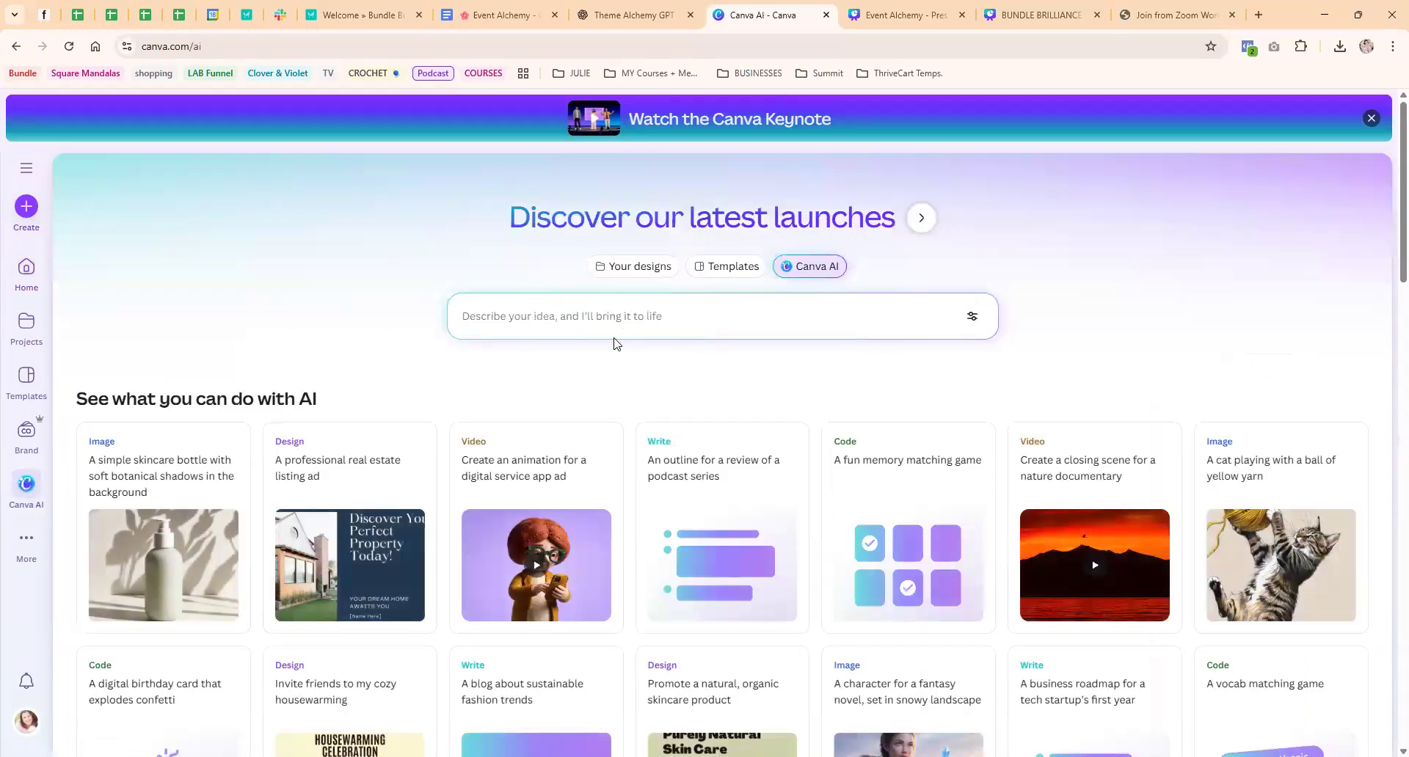
left_click(615, 317)
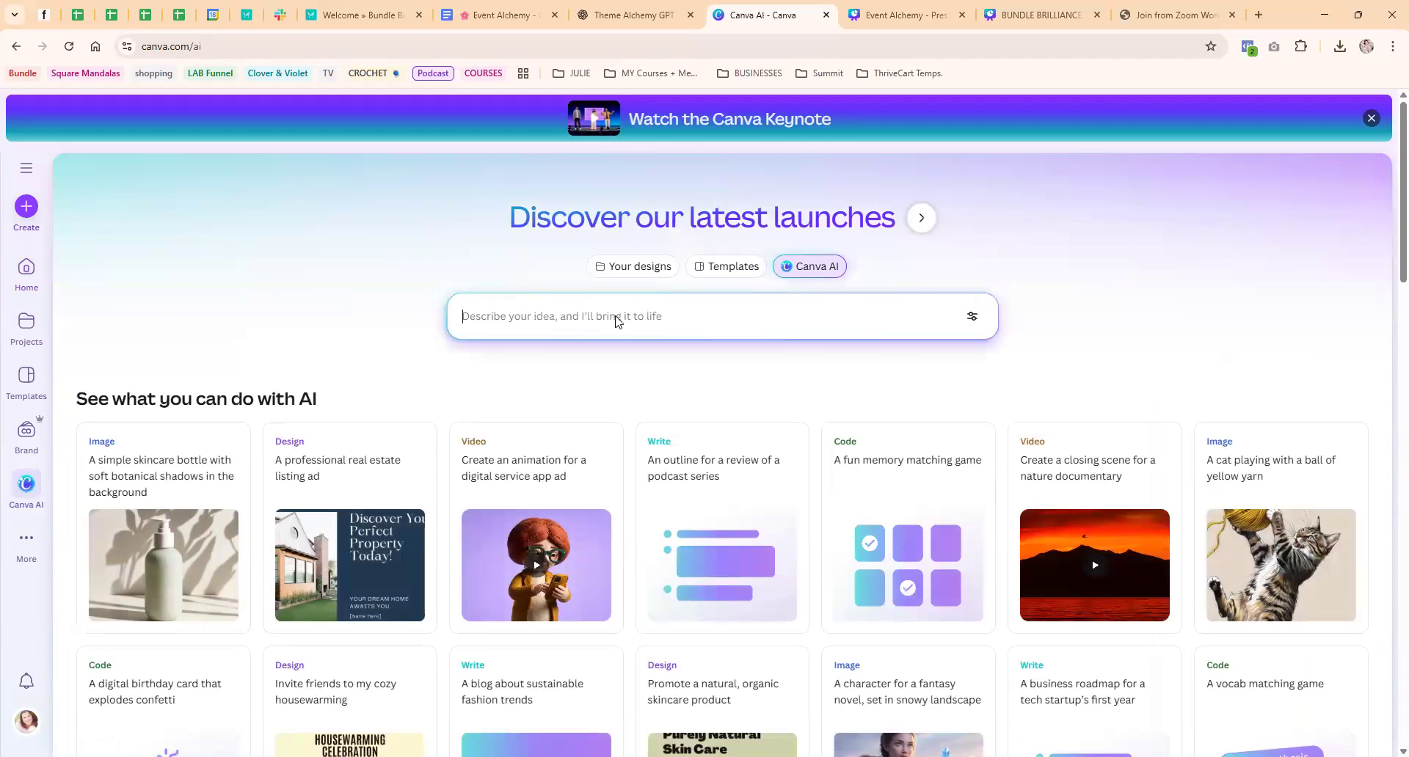
left_click(484, 397)
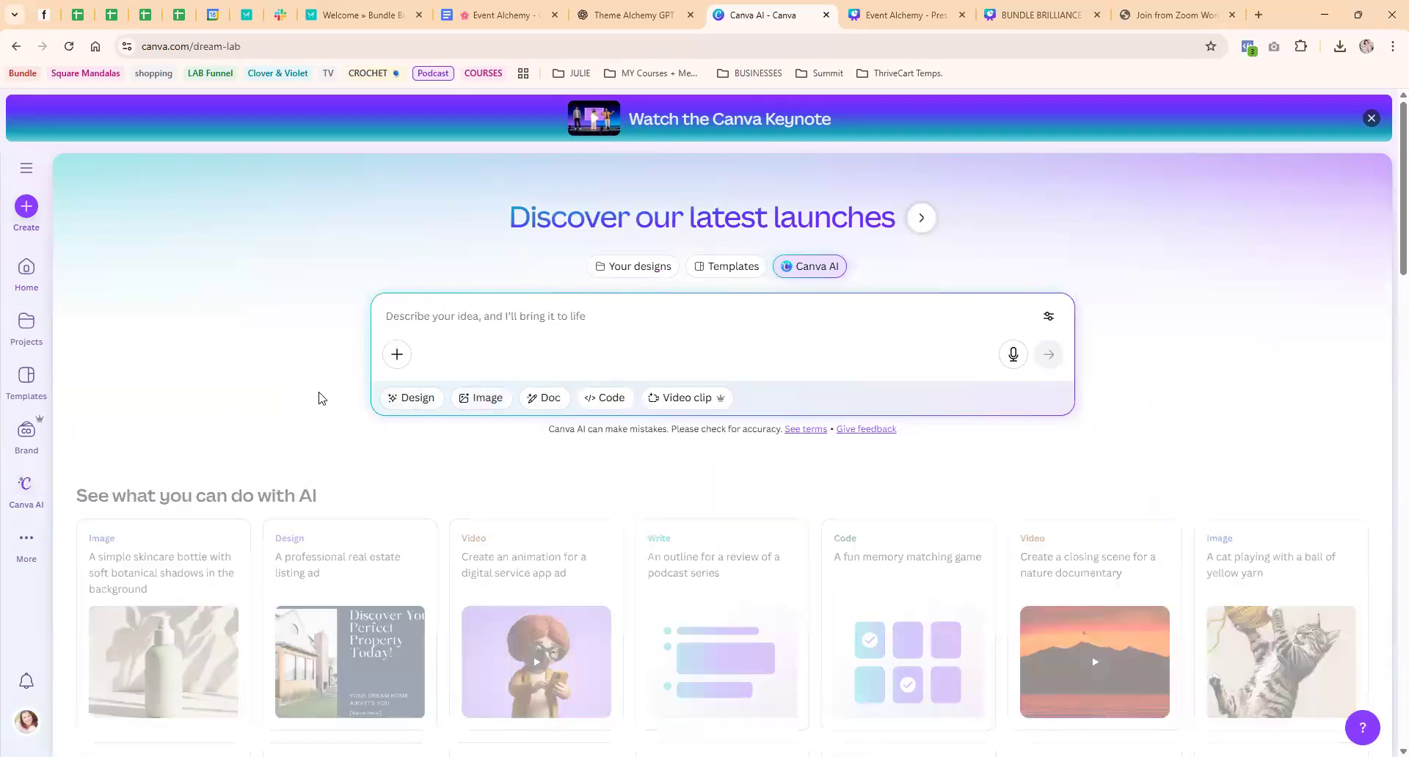
Browse the generated grove images, from the woodland backdrops and pastel lights through the close-up portraits to the groups of women
scroll(317, 391, "down", 10)
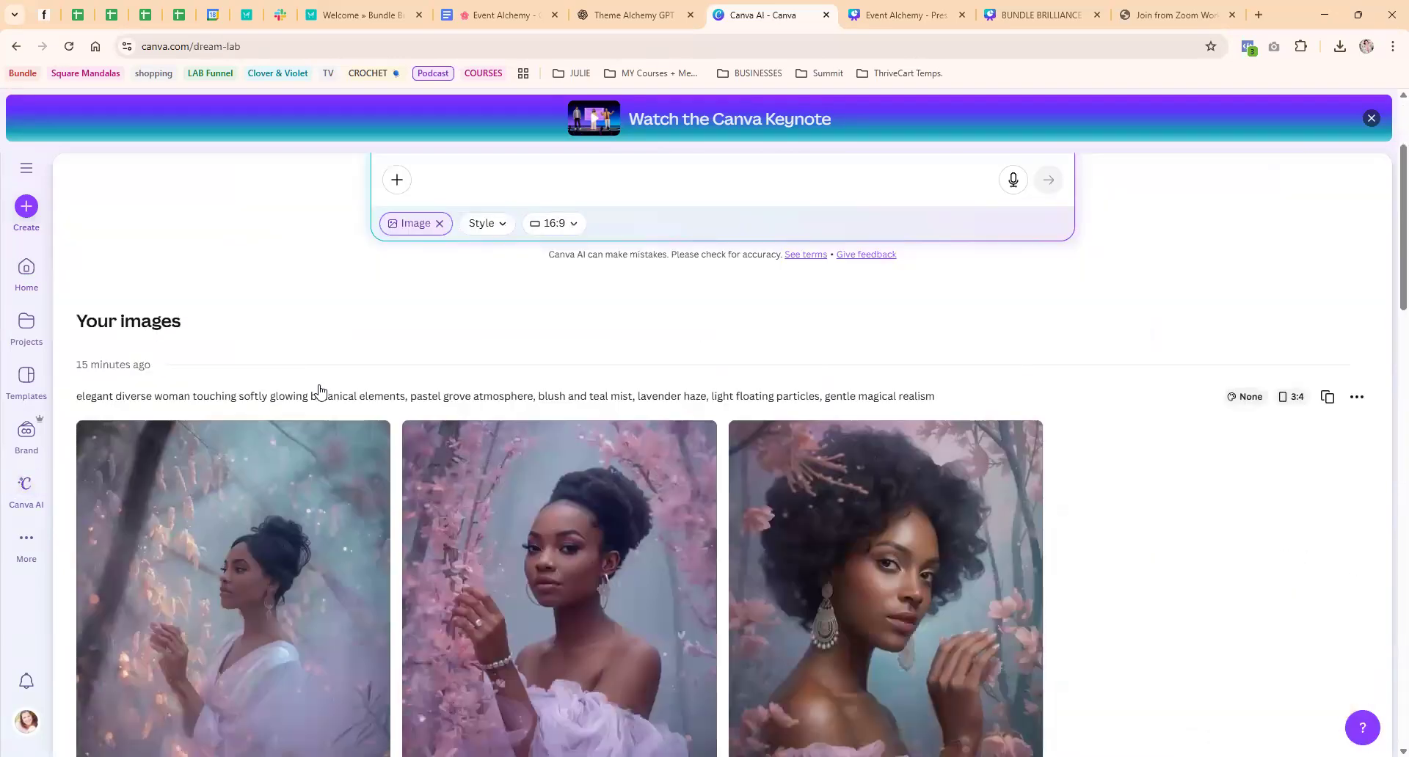
scroll(319, 385, "down", 15)
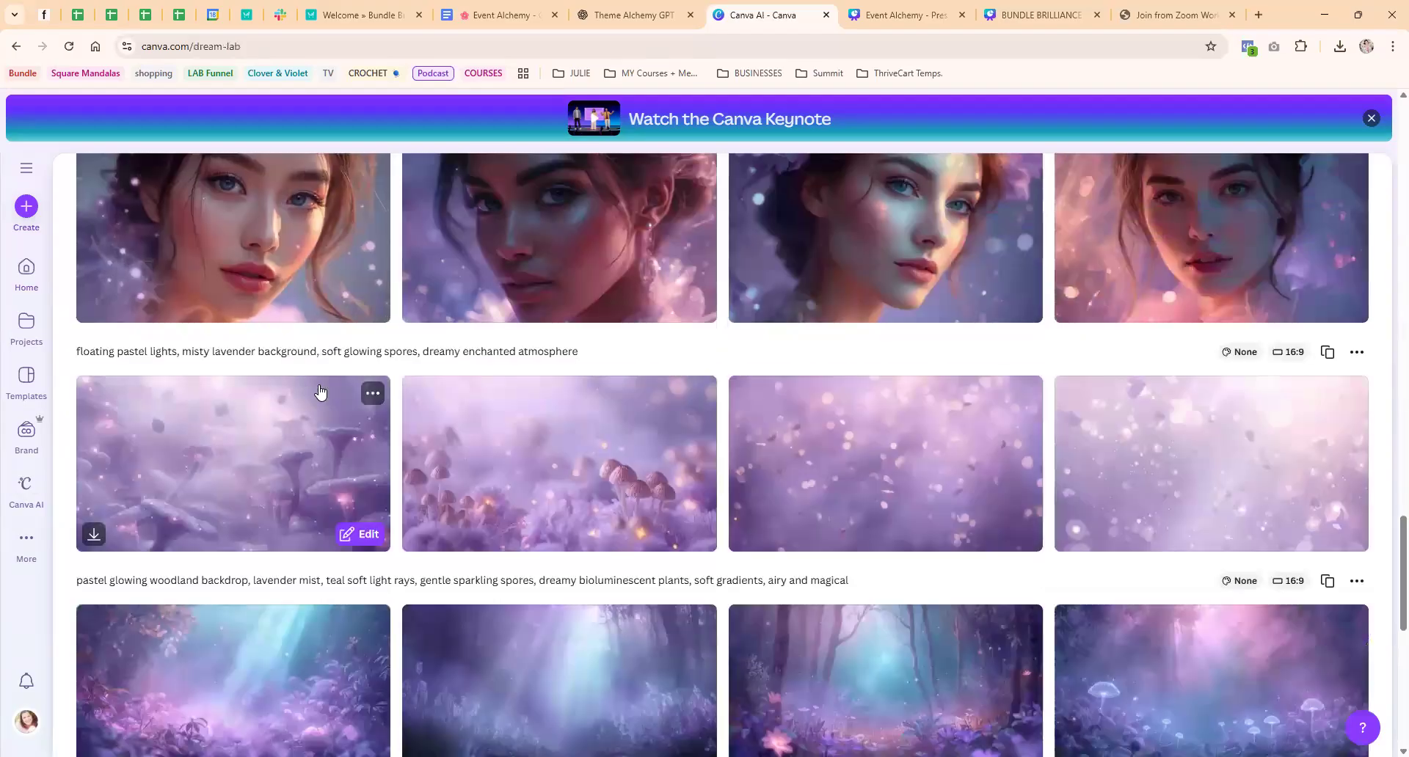
scroll(320, 392, "down", 2)
scroll(319, 393, "up", 2)
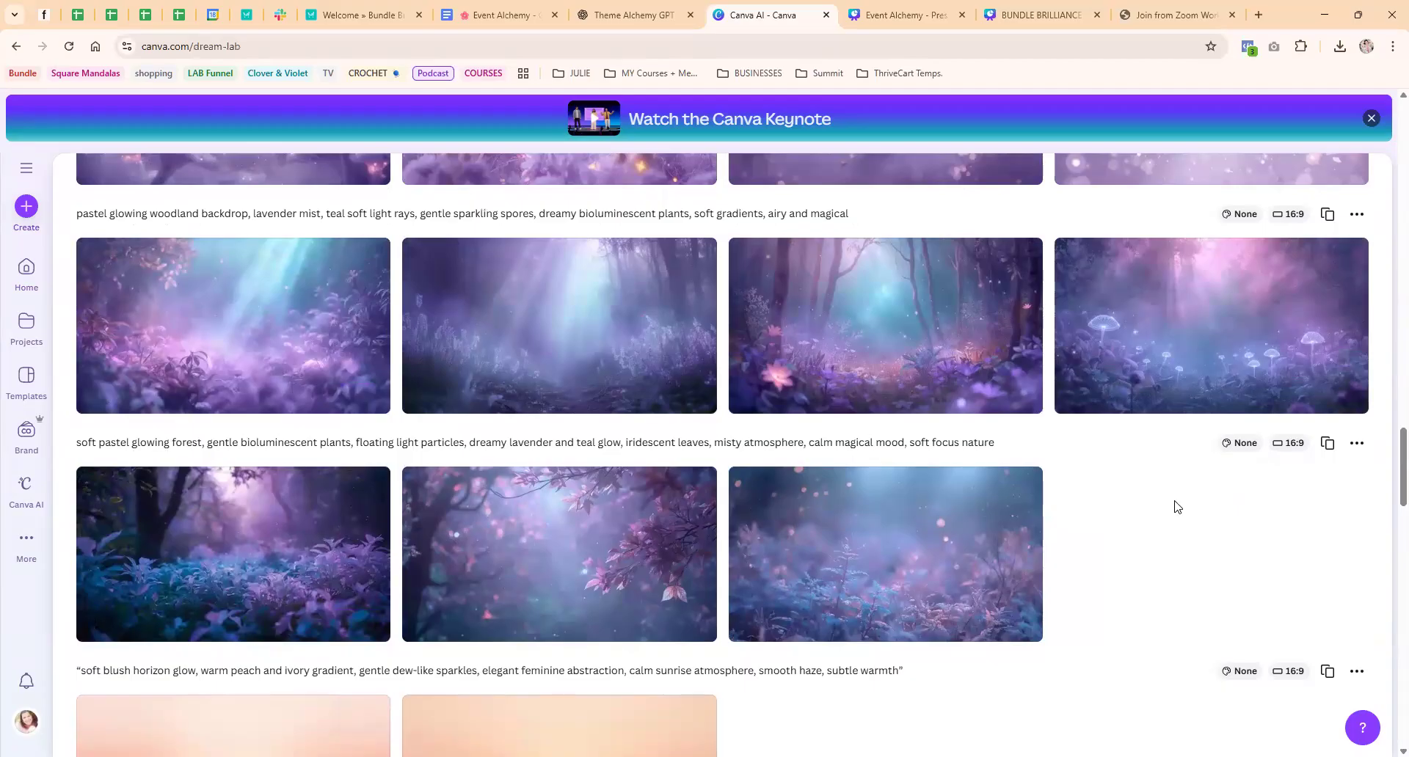
scroll(1178, 507, "up", 1)
scroll(1178, 508, "up", 5)
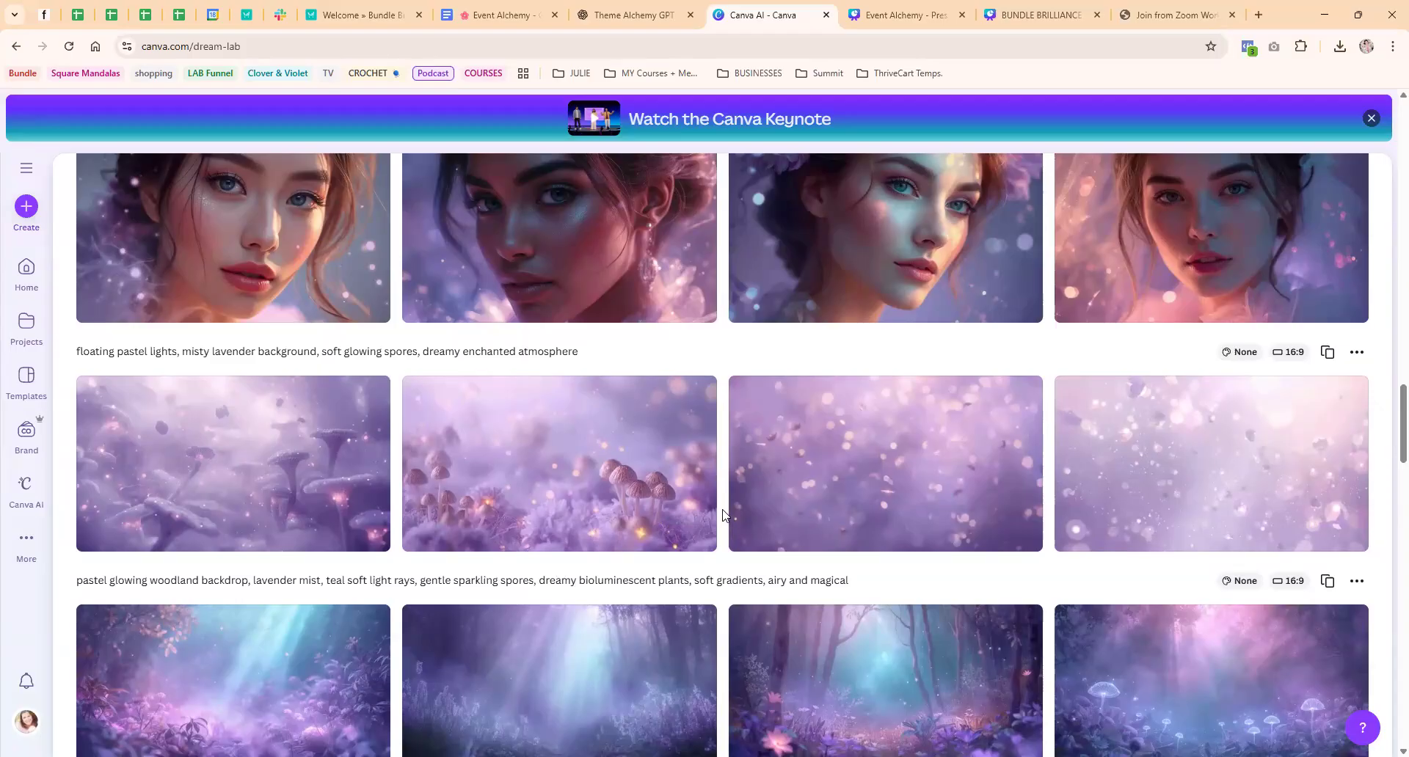
scroll(723, 514, "up", 2)
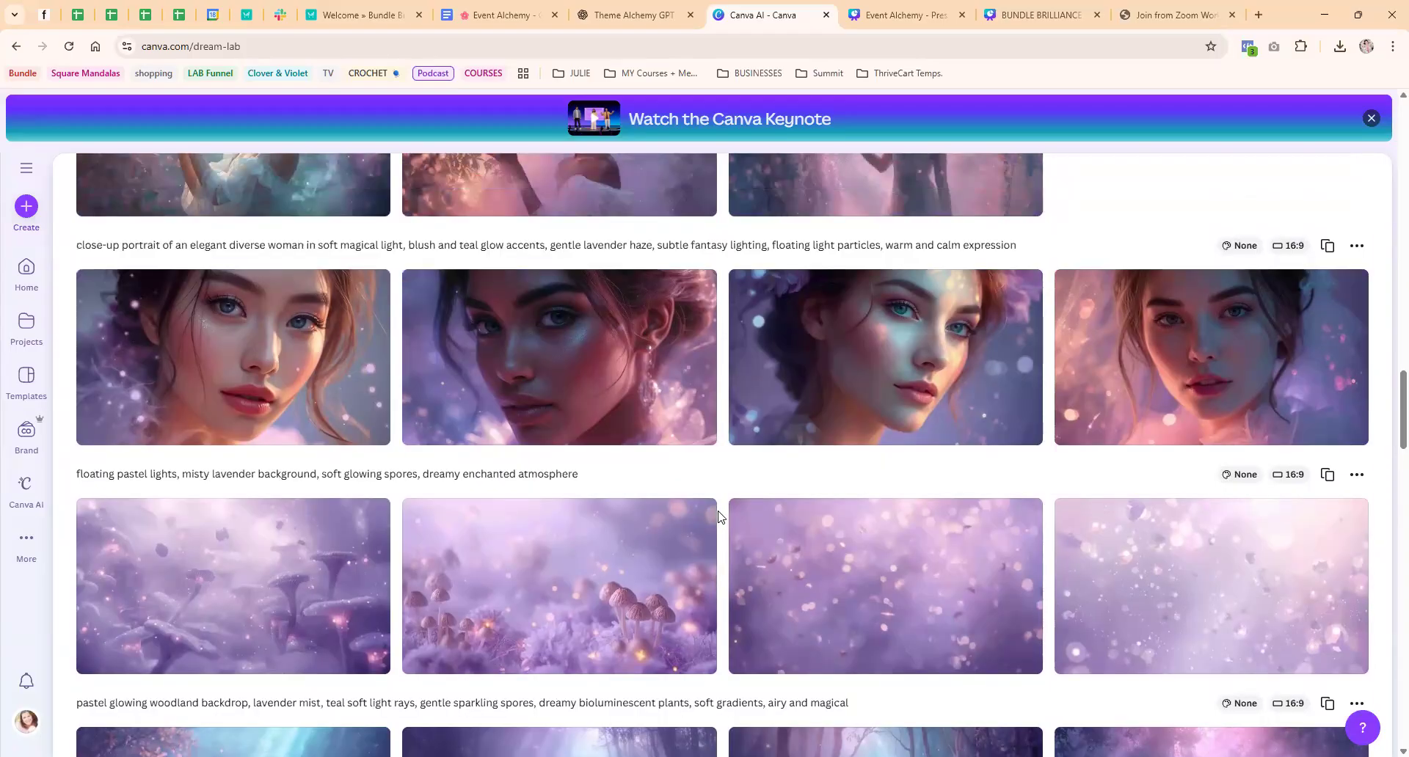
scroll(719, 516, "up", 2)
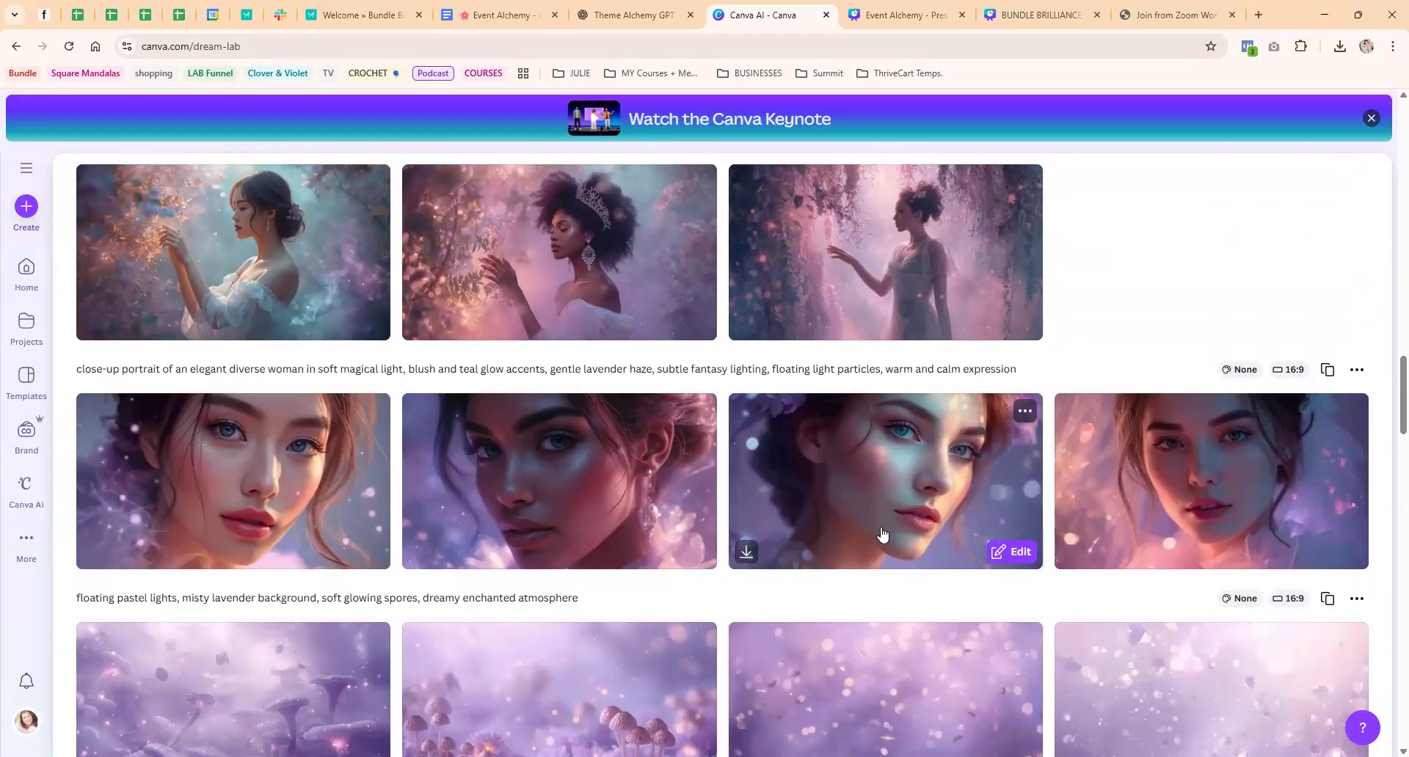
scroll(883, 534, "up", 4)
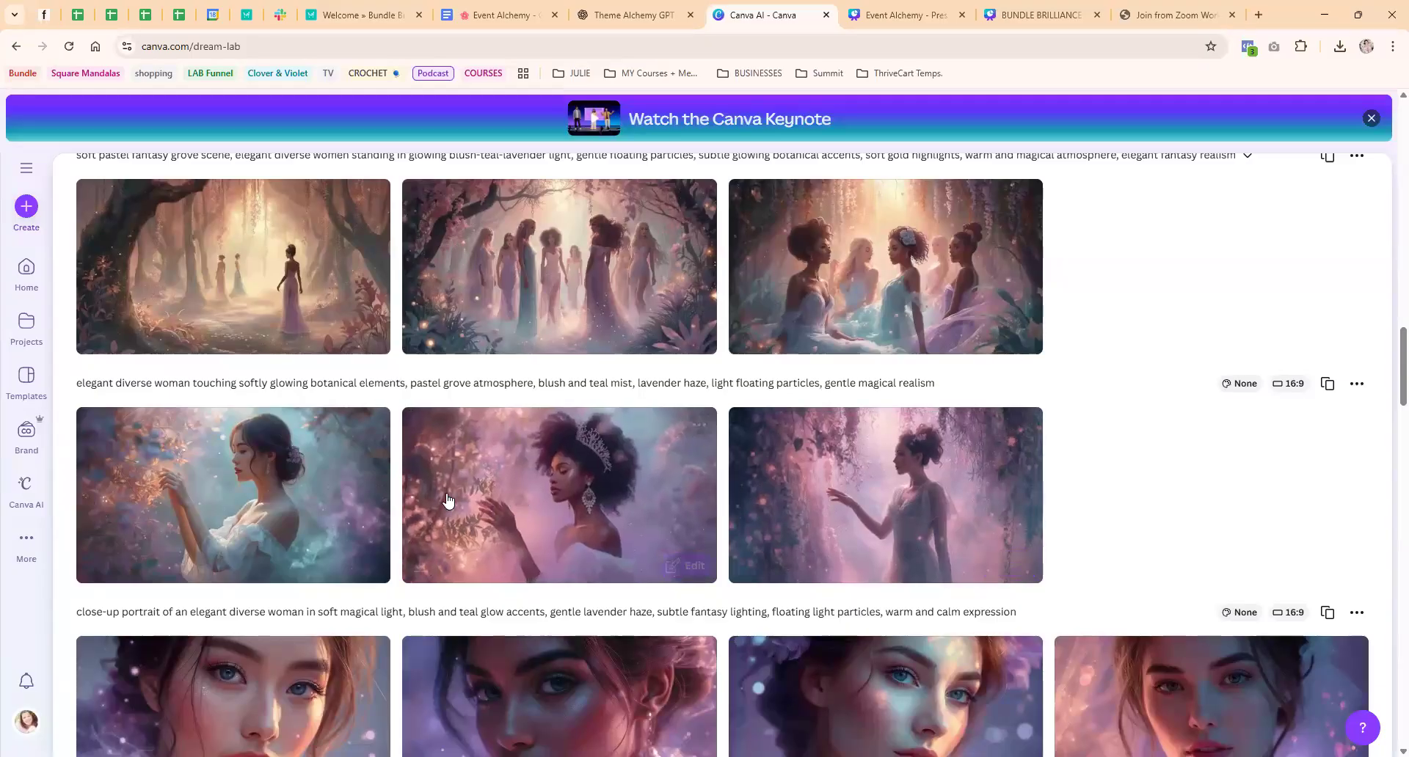
scroll(524, 478, "up", 3)
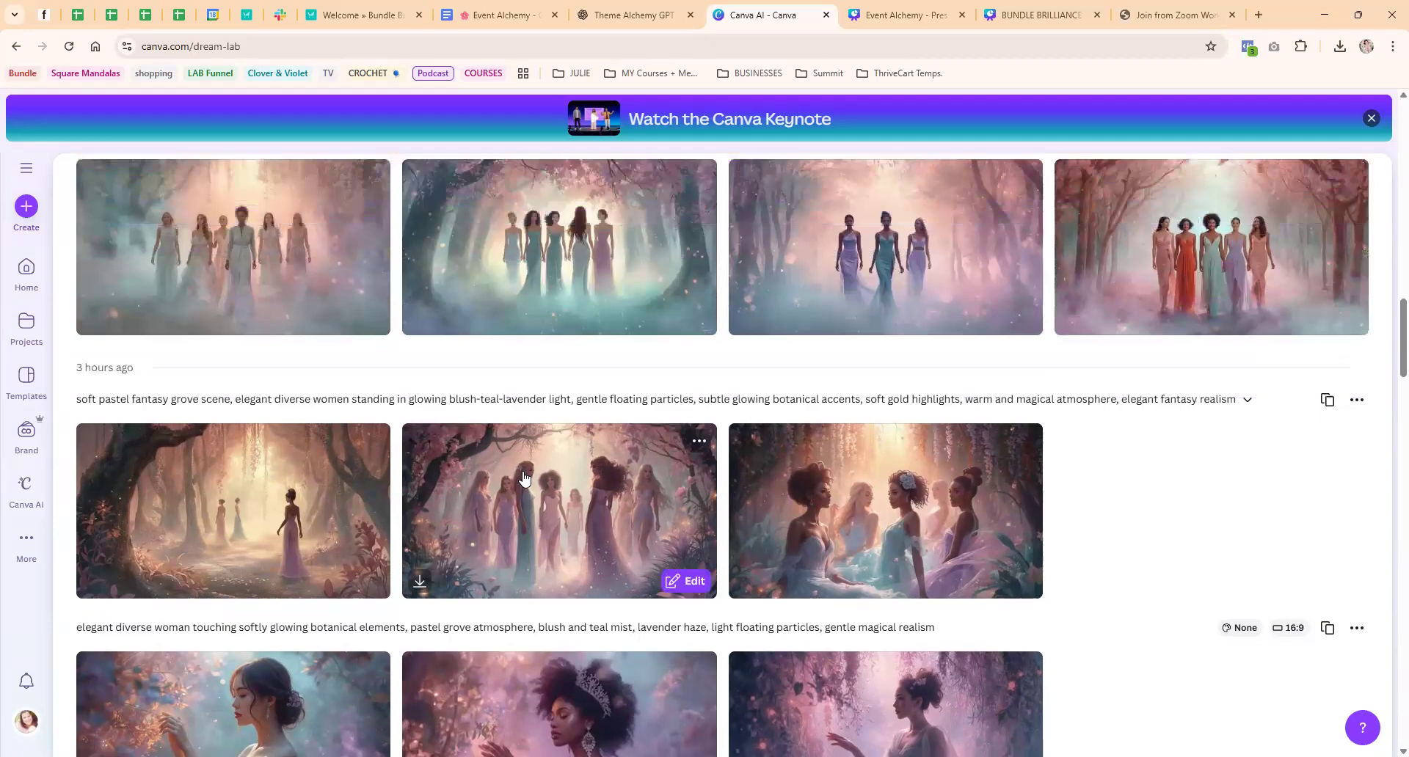
scroll(524, 478, "up", 2)
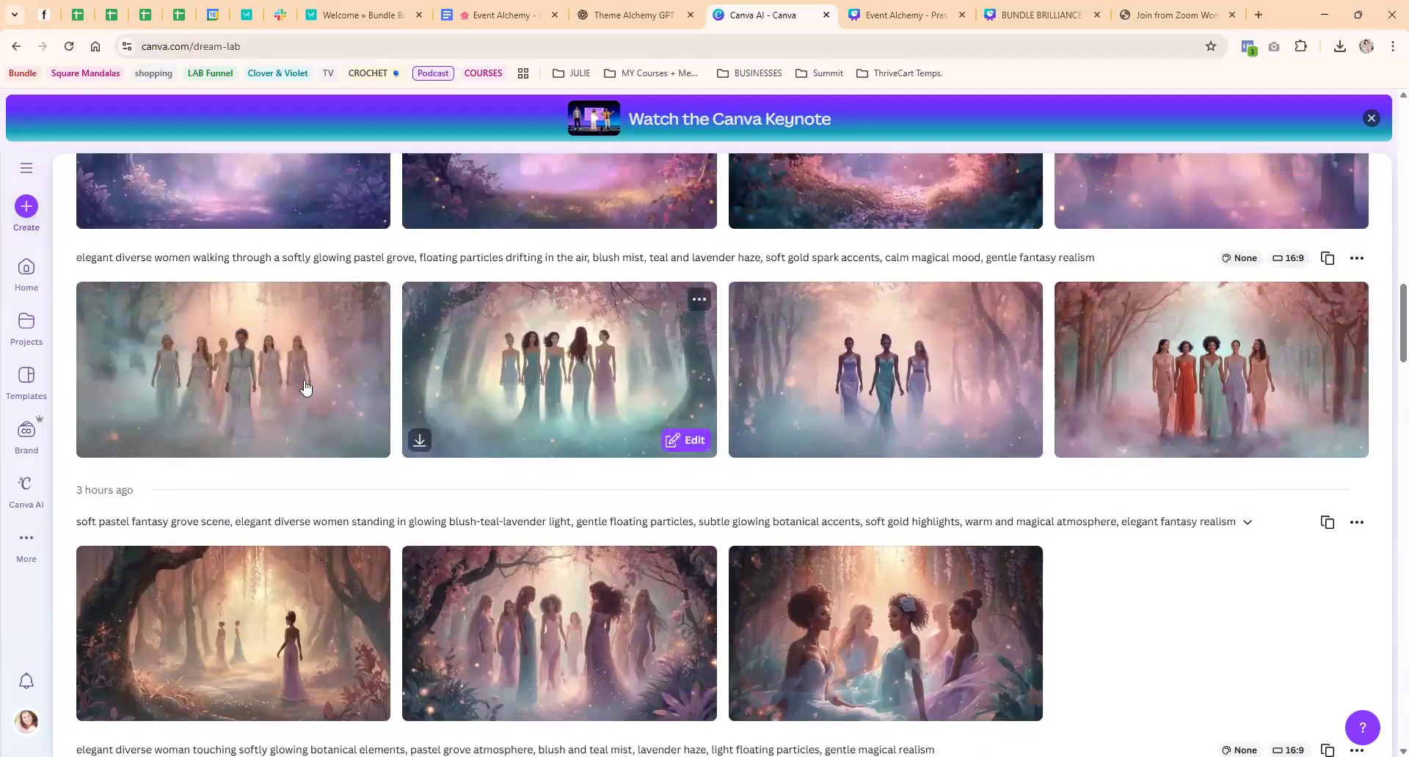
Preview the teal grove image of five women, then examine the 3:4 versions of the grove and portrait images
left_click(629, 351)
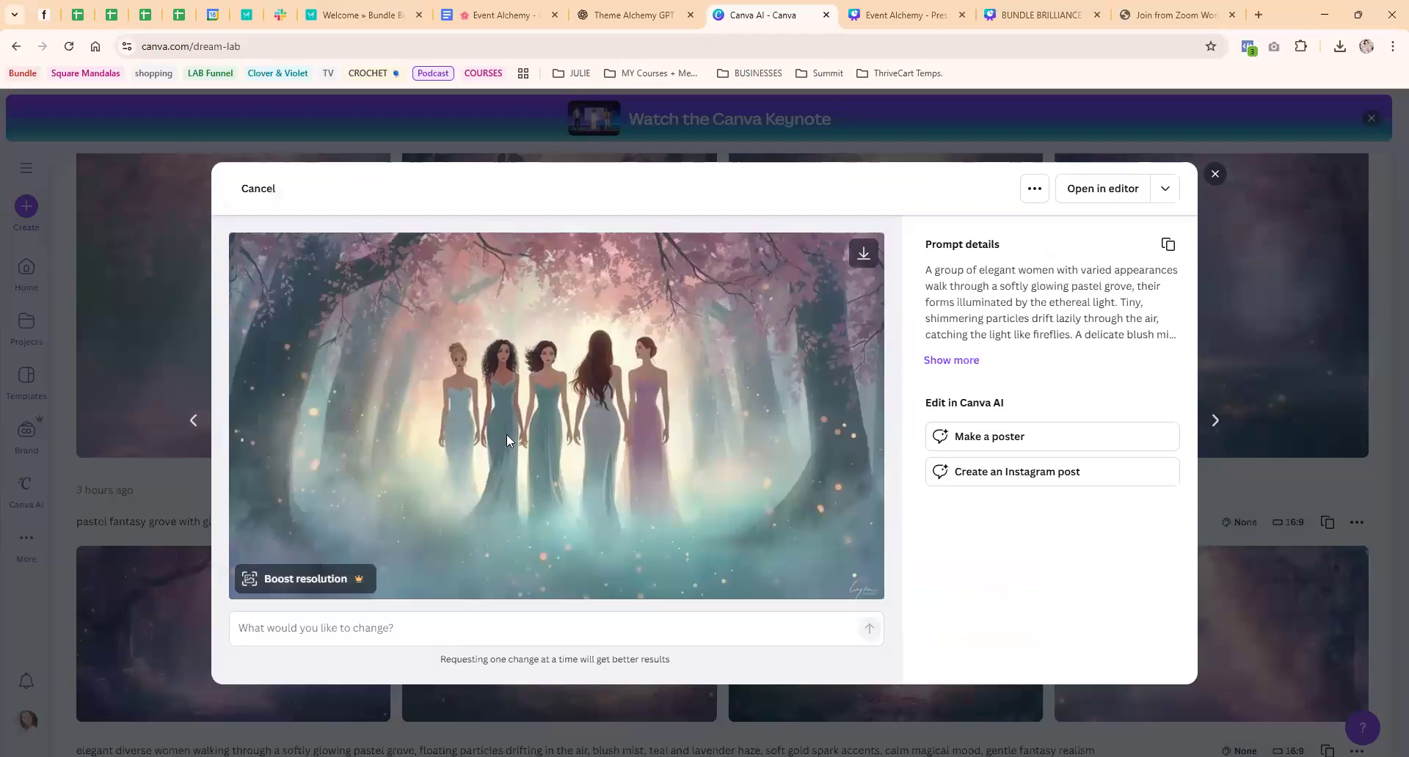
key("Escape")
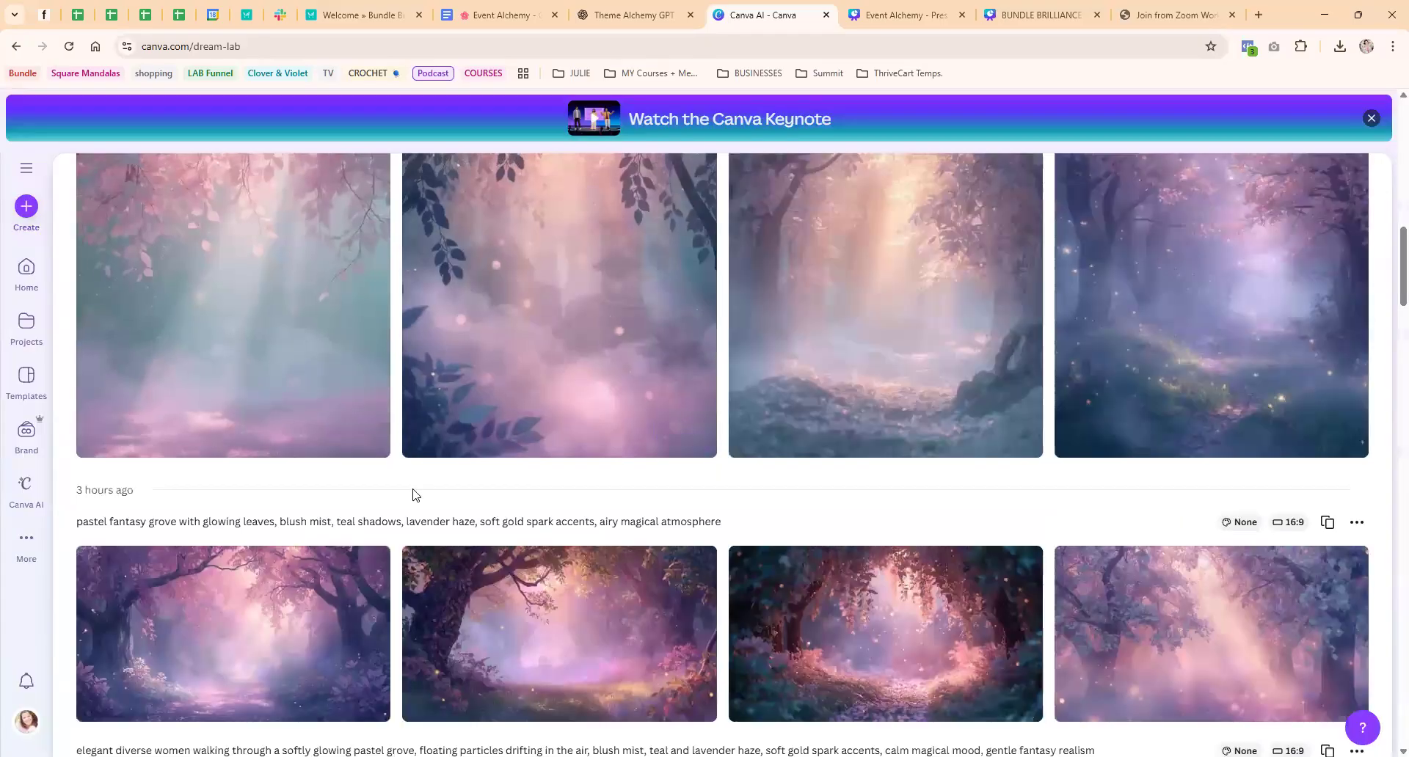
scroll(396, 477, "up", 3)
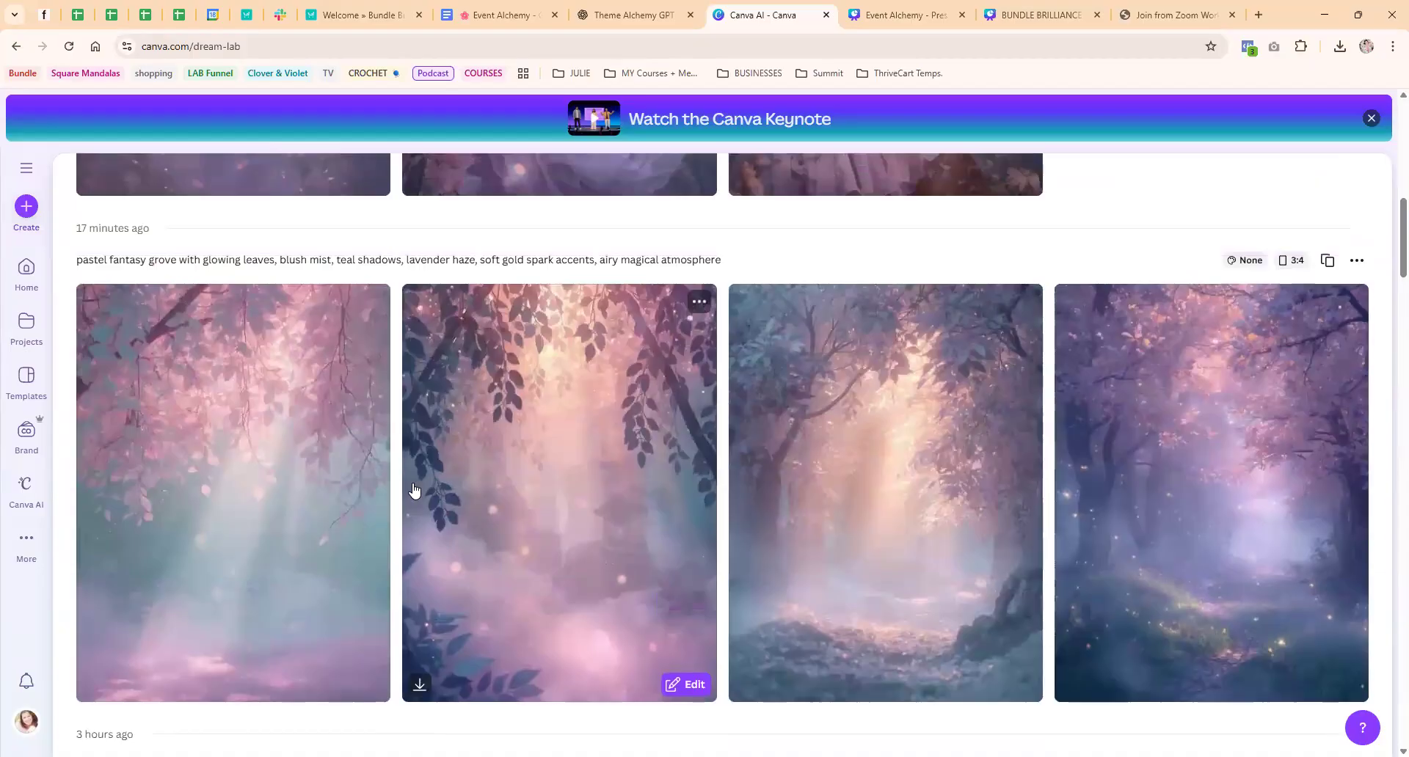
scroll(414, 490, "up", 2)
scroll(414, 490, "up", 4)
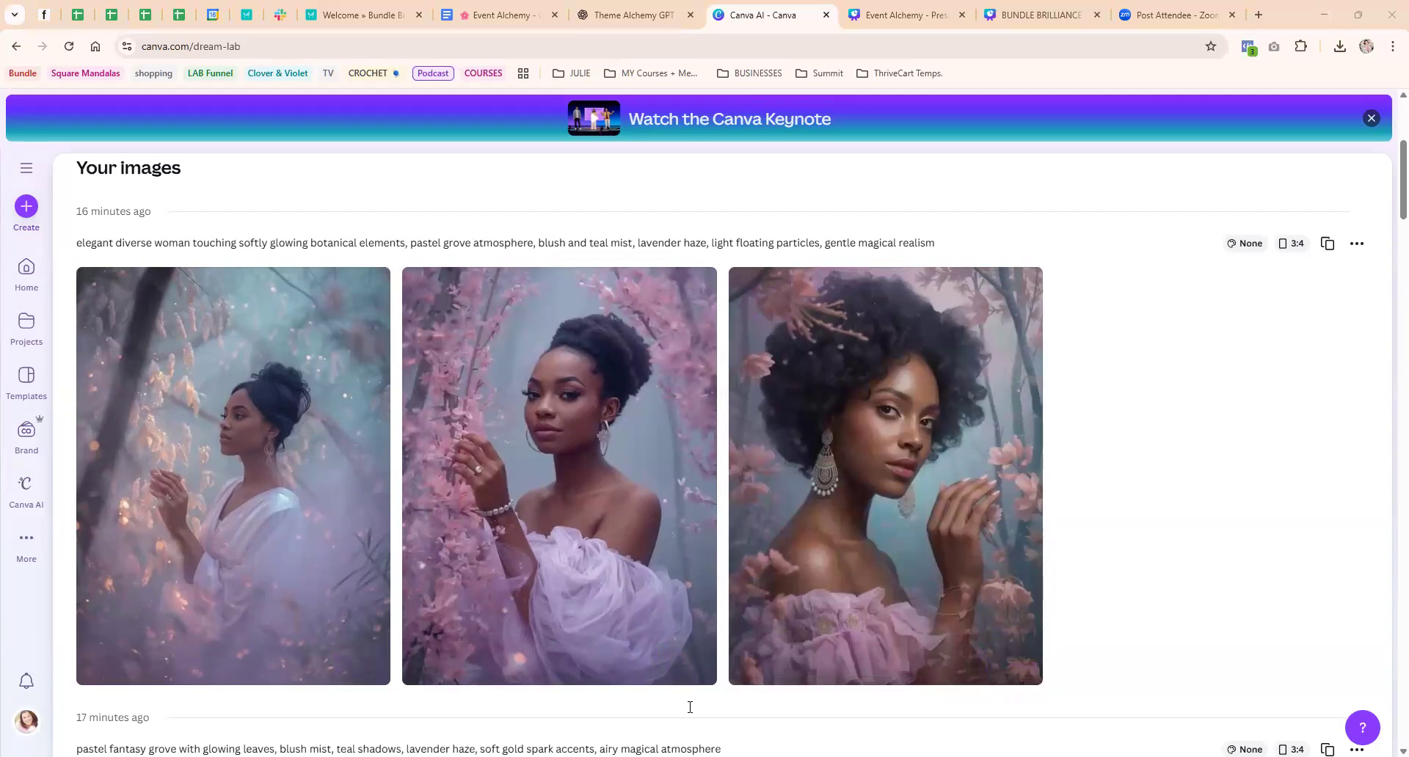
Switch to ChatGPT, paste the portrait screenshot and write "OK I created these images withe prompt you gave me .. BUT I would love to see"
key("ctrl+v")
type("OK I created the")
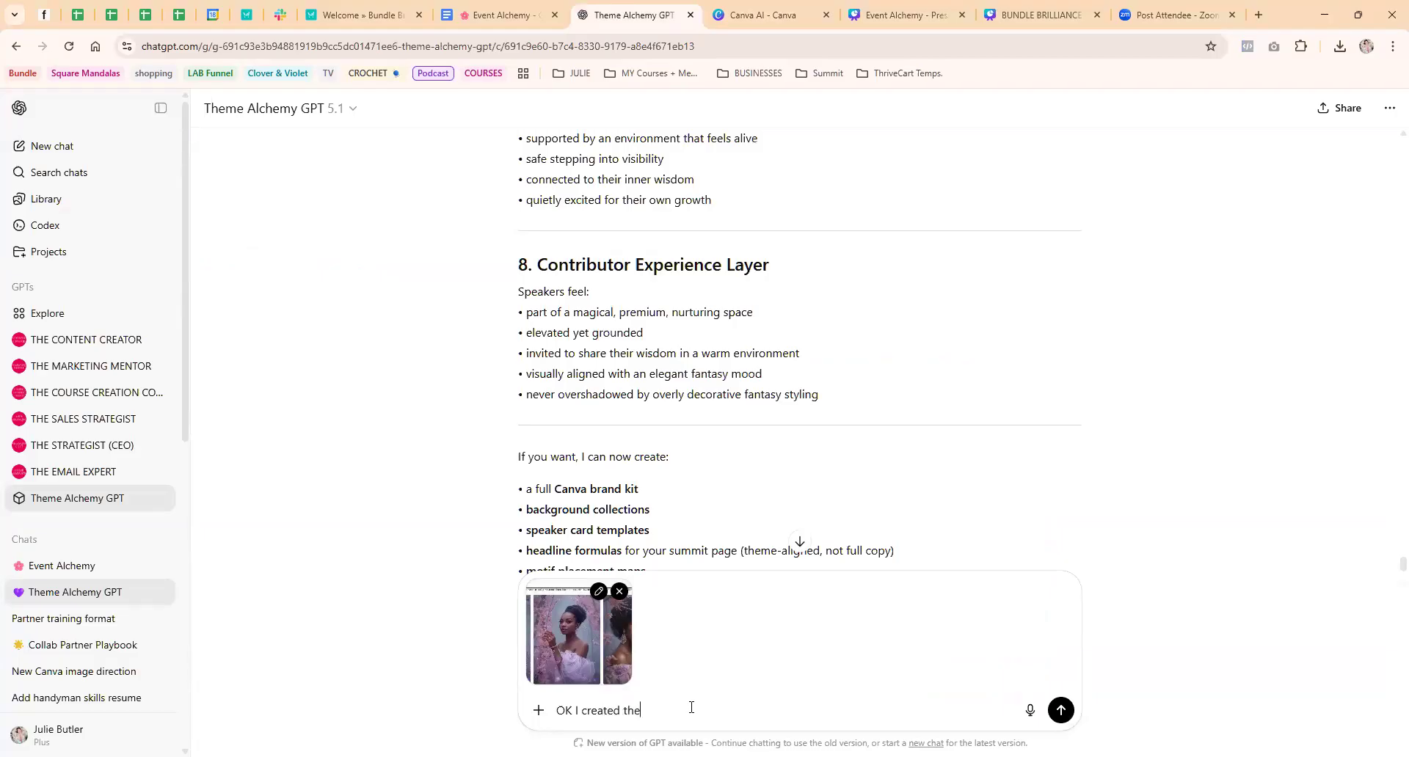
type("se images withe prompt you gavbe m")
key("BackSpace")
key("BackSpace")
key("BackSpace")
type("me .. BUT I would ")
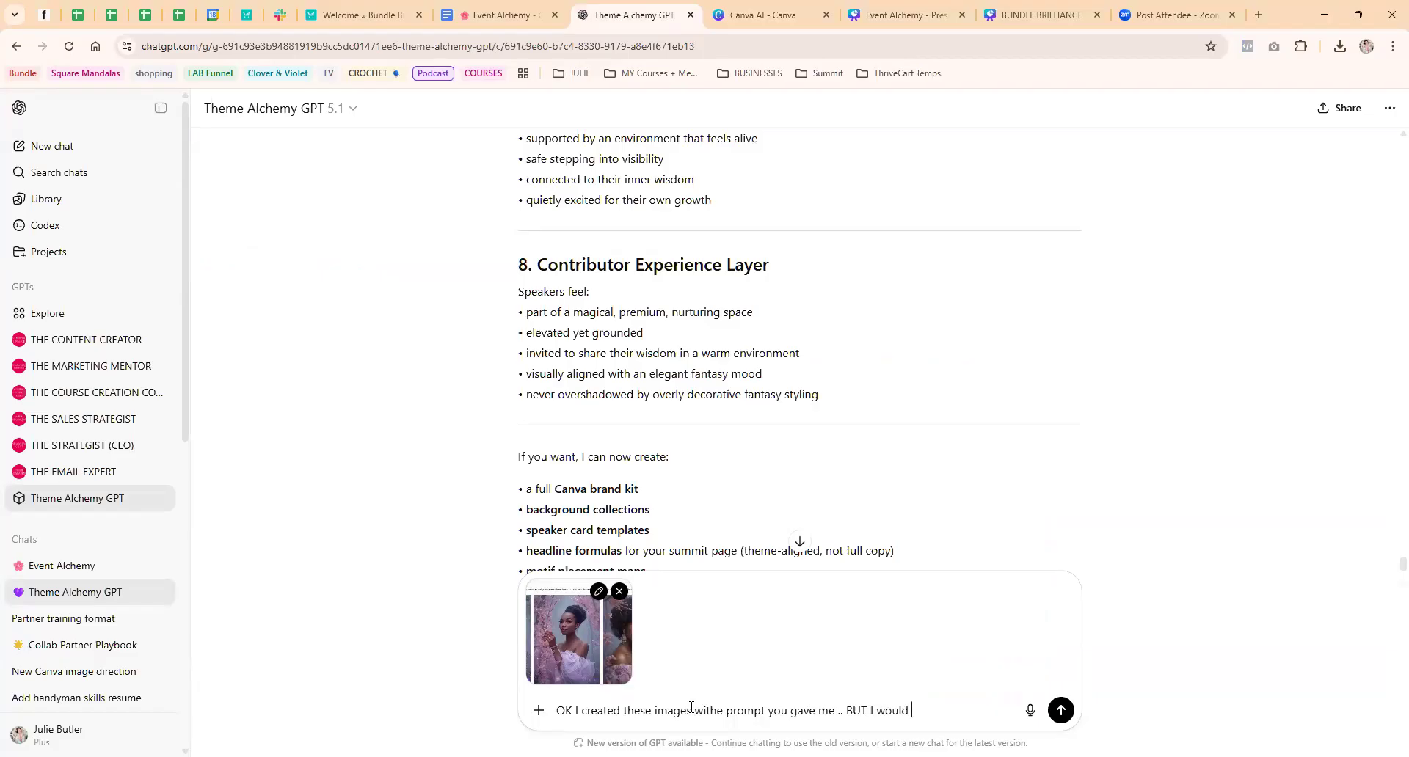
type("love to see two friends laugning")
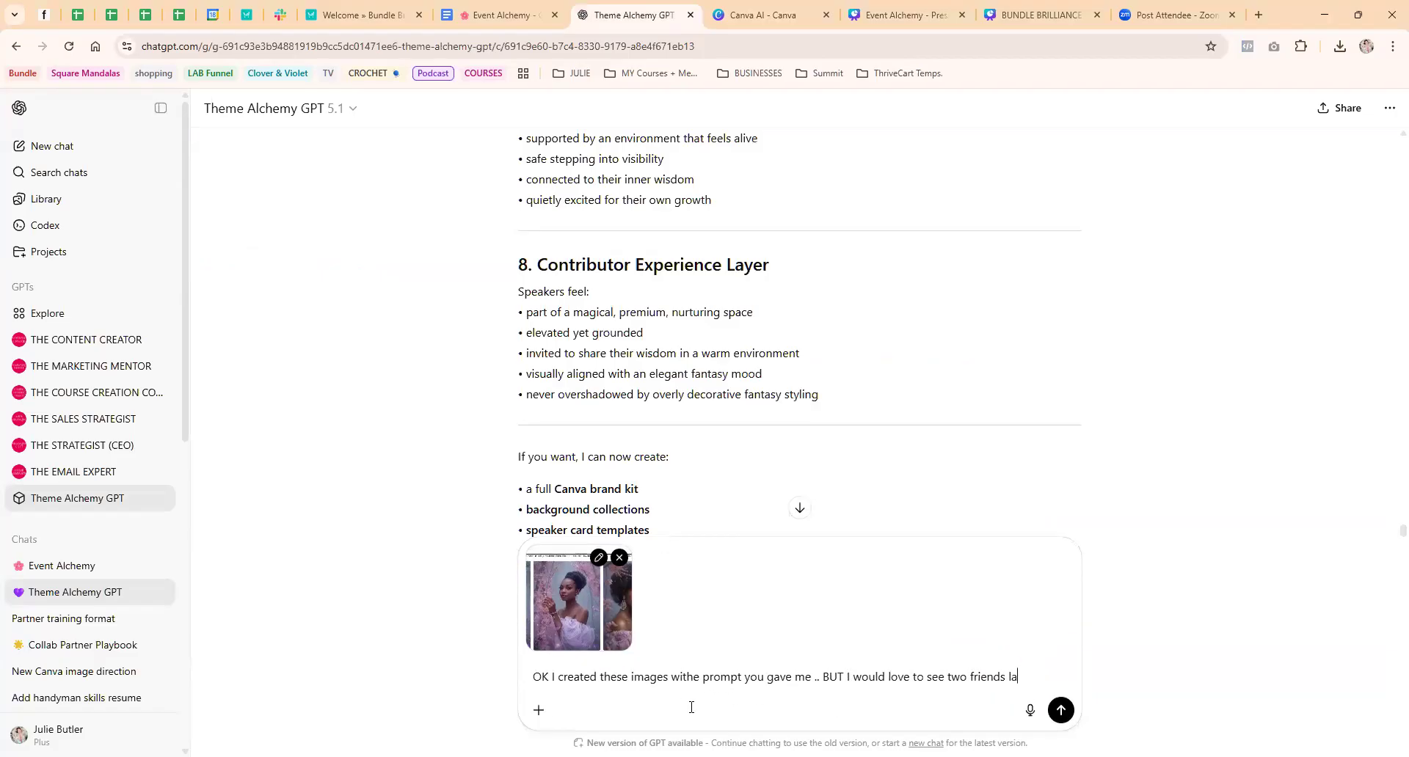
Continue the message with "two friends laughing together in this magival enviroment and can we add some timy fairies"
key("BackSpace")
key("BackSpace")
key("BackSpace")
key("BackSpace")
key("BackSpace")
type("hing together ")
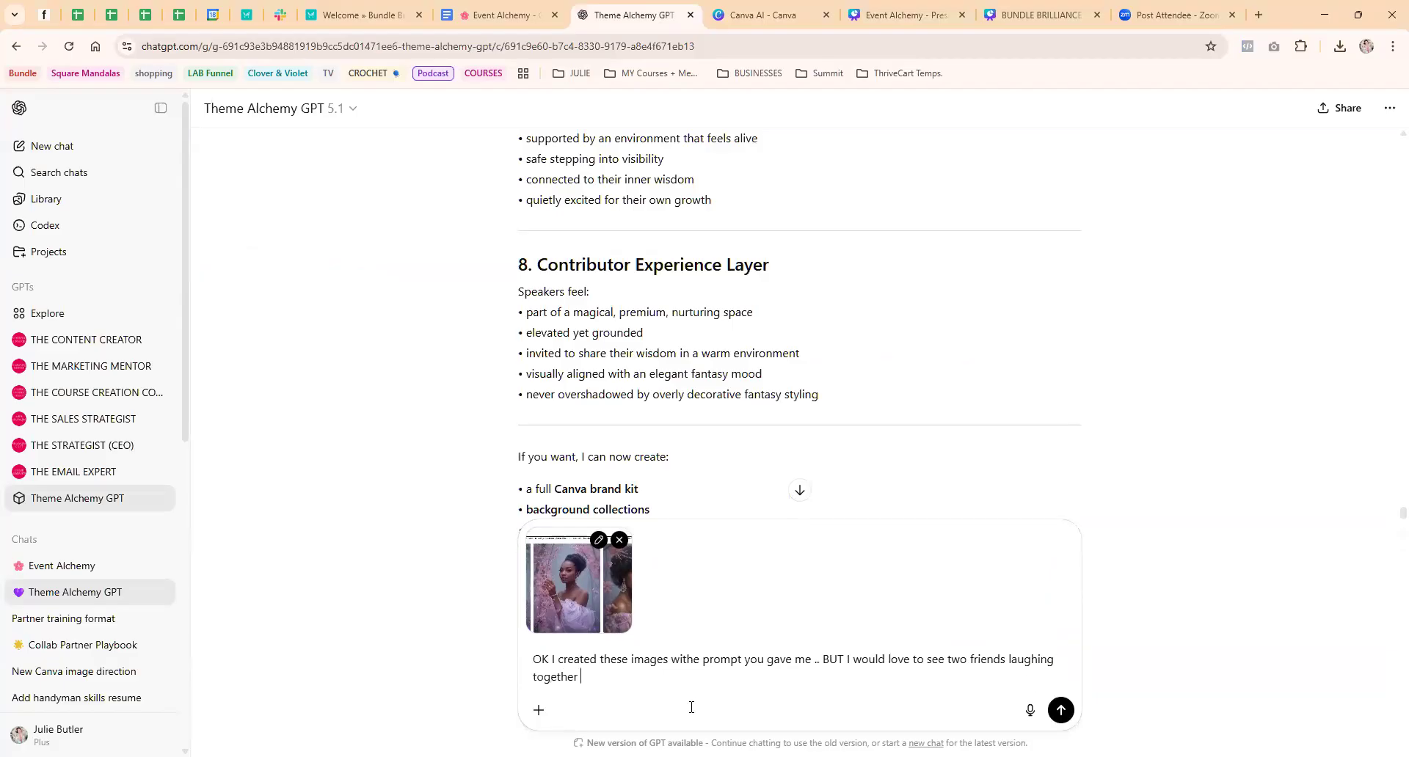
type("in this magival enviroment")
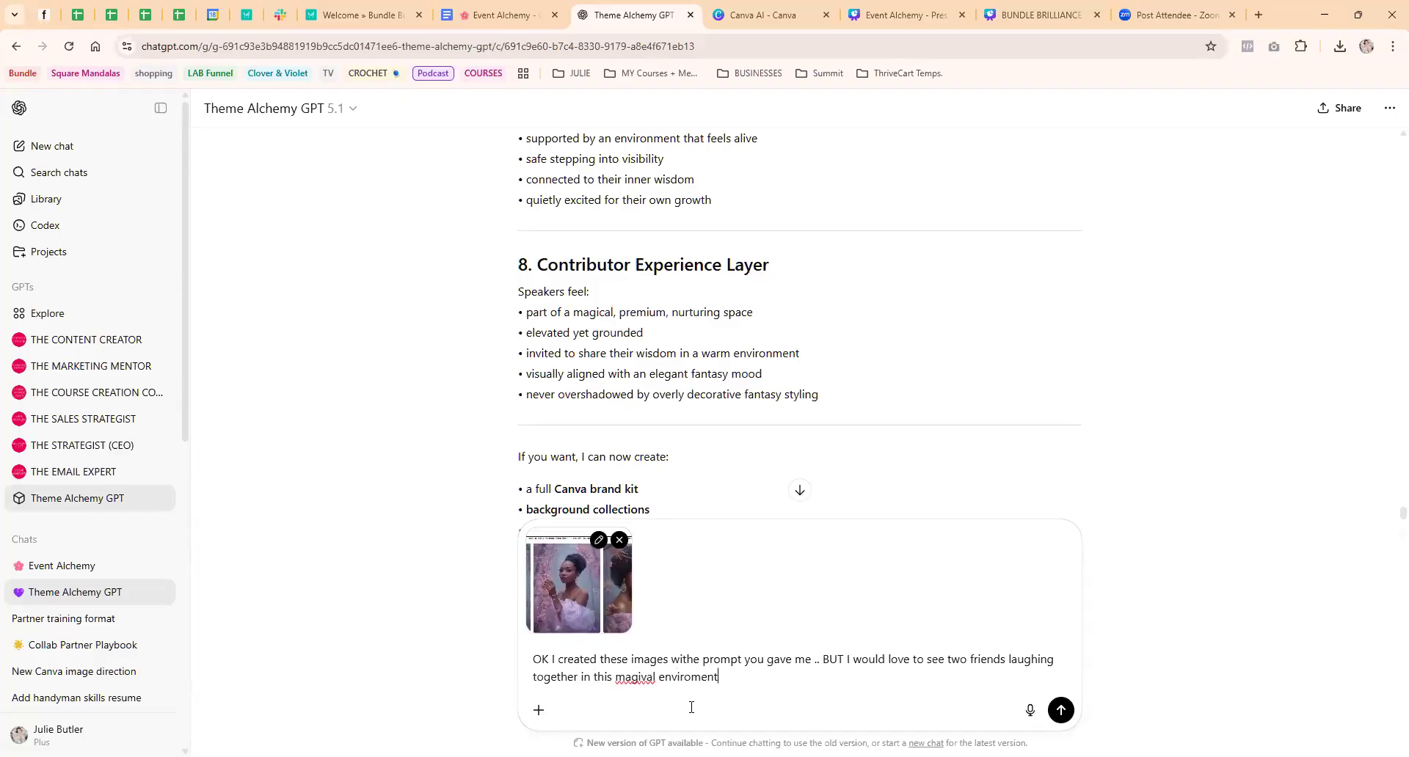
type(" and can we add some timy")
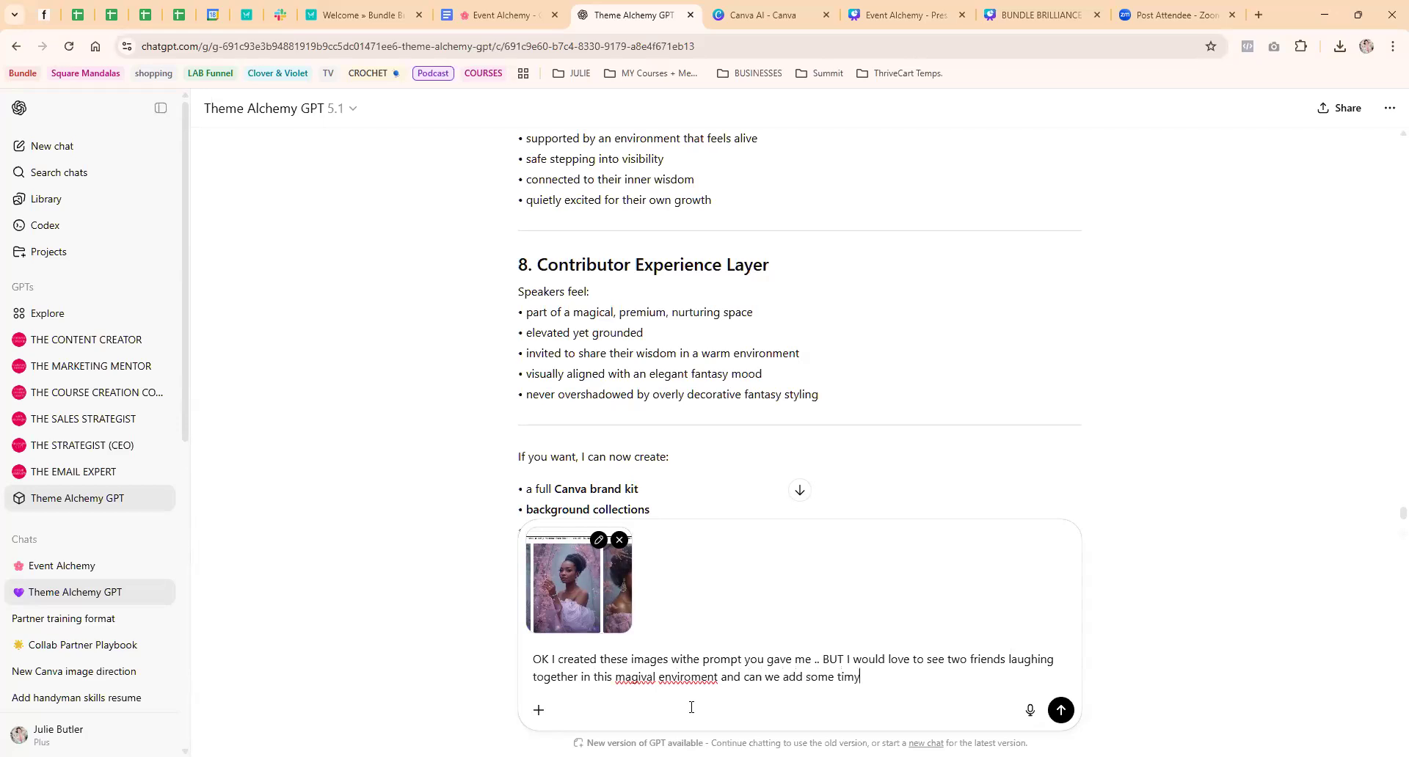
type(" fairies")
Correct the misspelled words to "tiny", "environment" and "magical", and send the message with its image
right_click(849, 677)
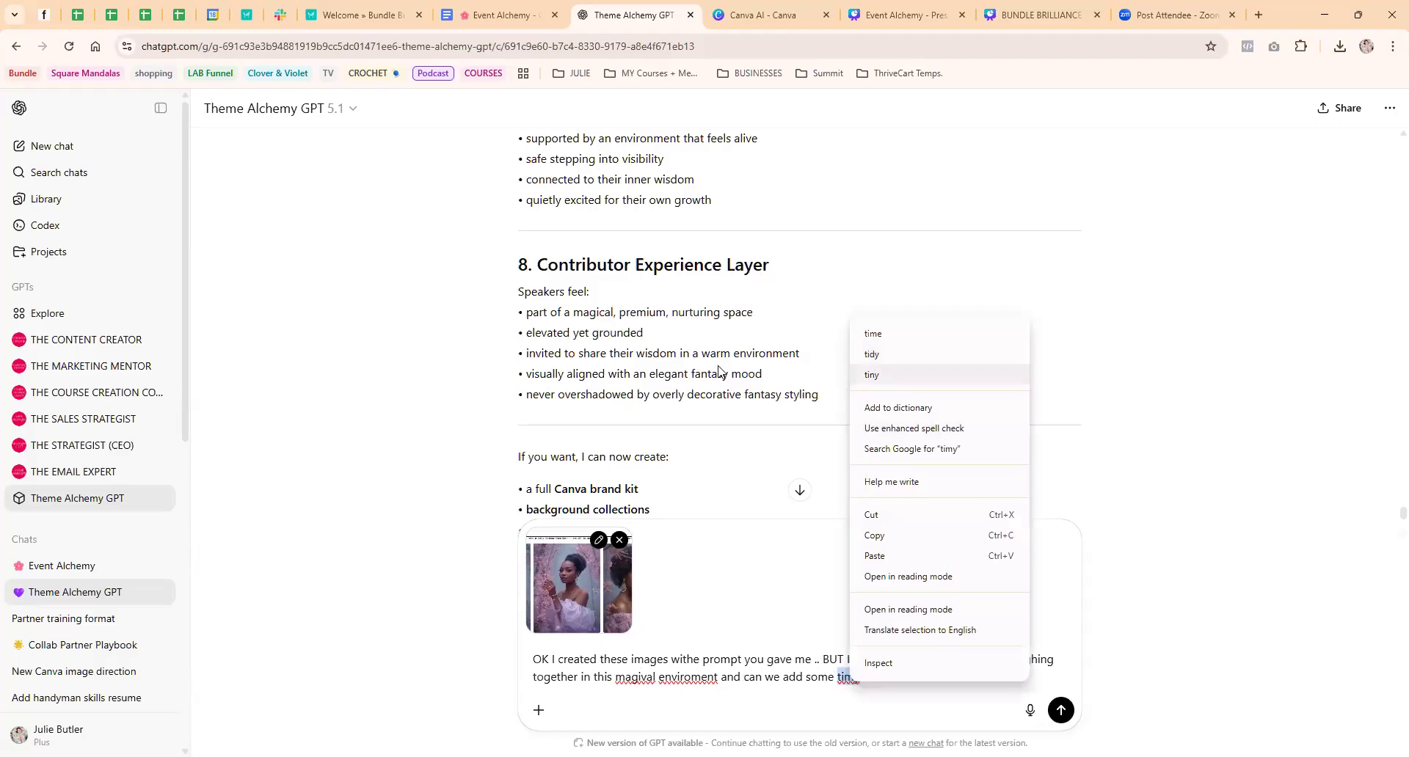
left_click(881, 375)
right_click(684, 677)
left_click(719, 373)
right_click(629, 679)
left_click(661, 376)
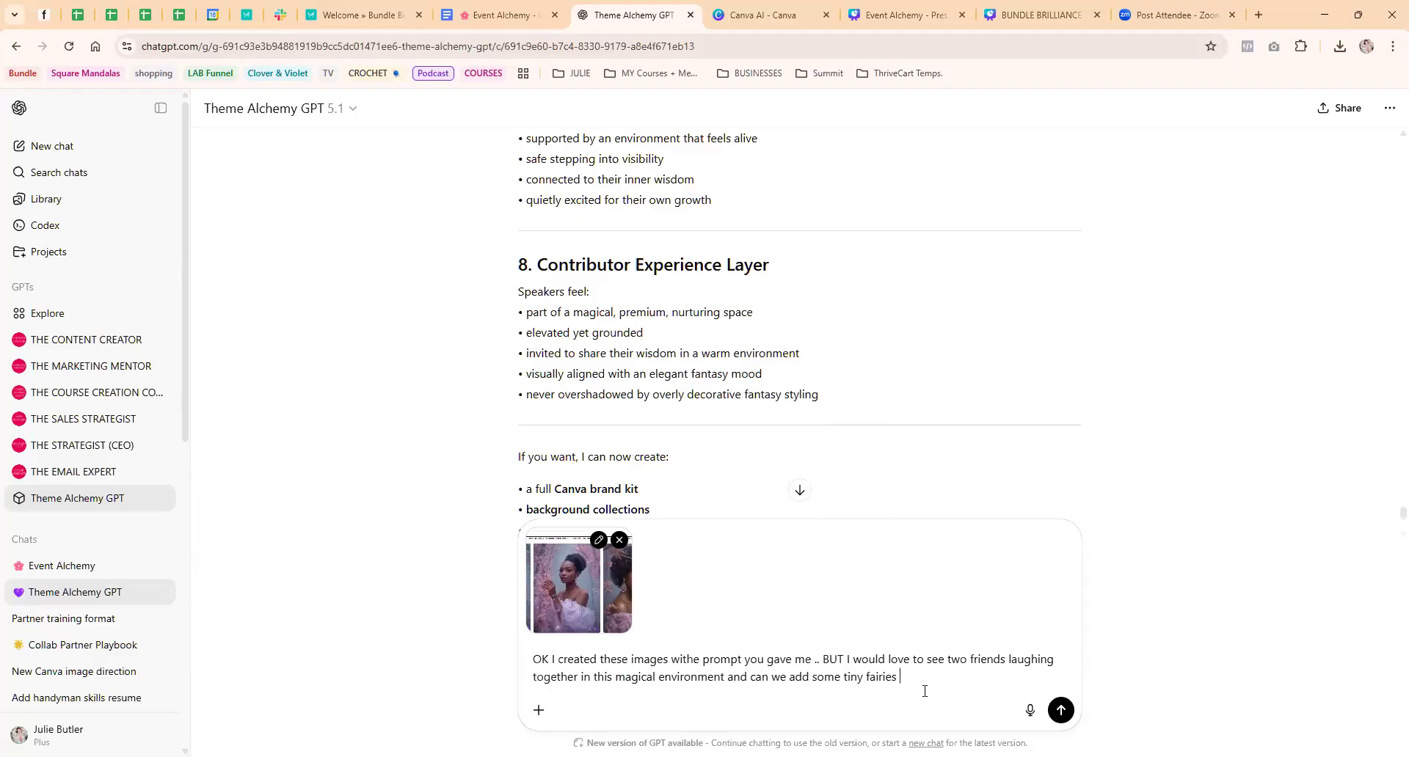
key("Return")
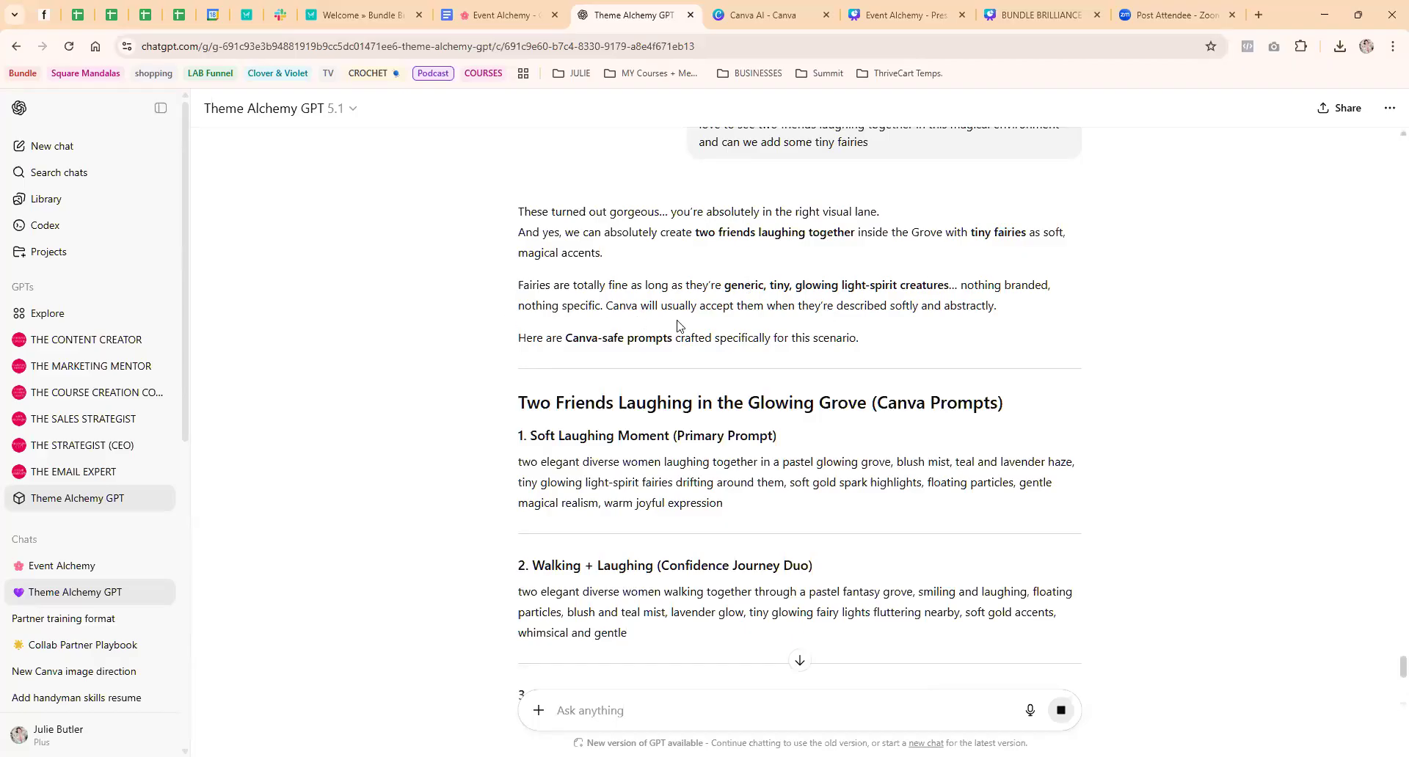
Copy the Soft Laughing Moment primary prompt from the reply and paste it into the Canva AI image prompt
scroll(665, 315, "down", 2)
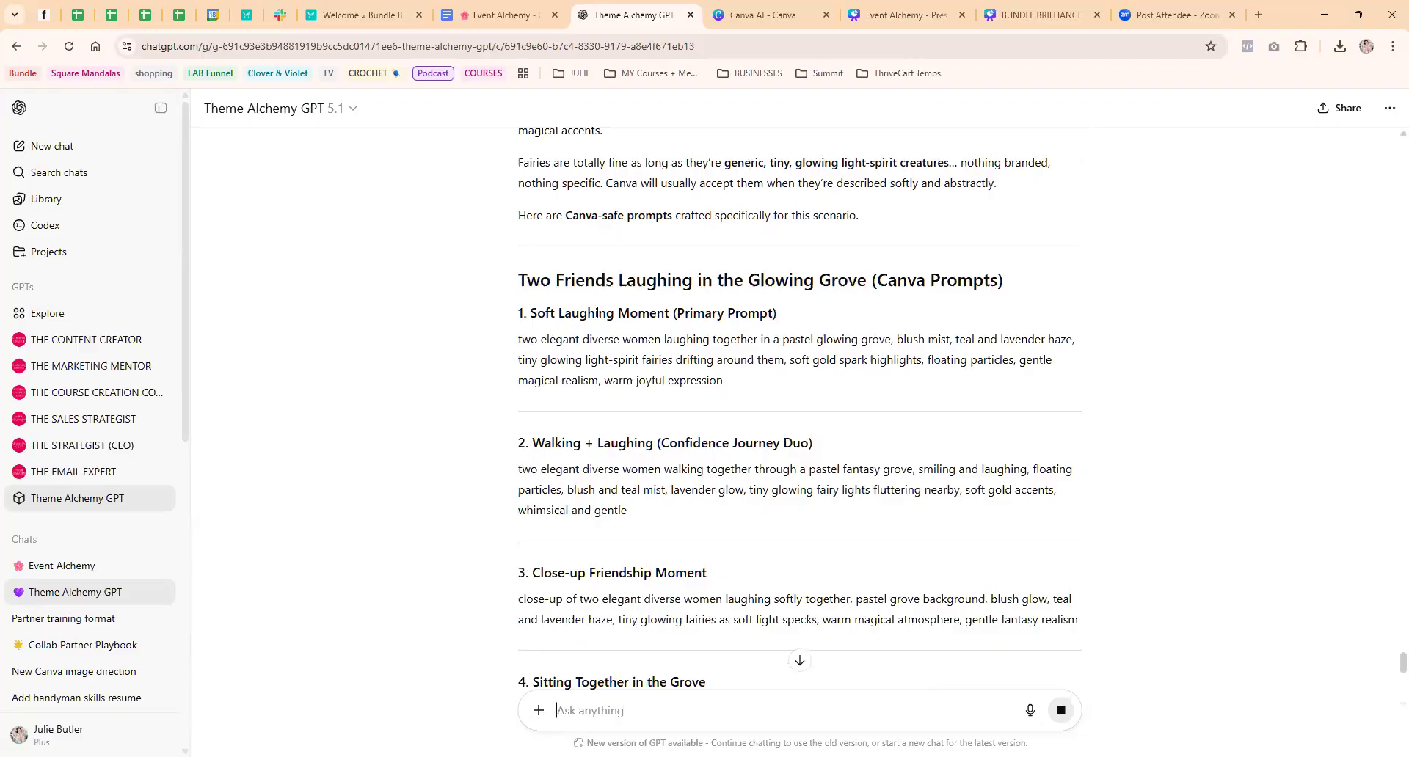
left_click_drag(518, 342, 731, 384)
key("ctrl+c")
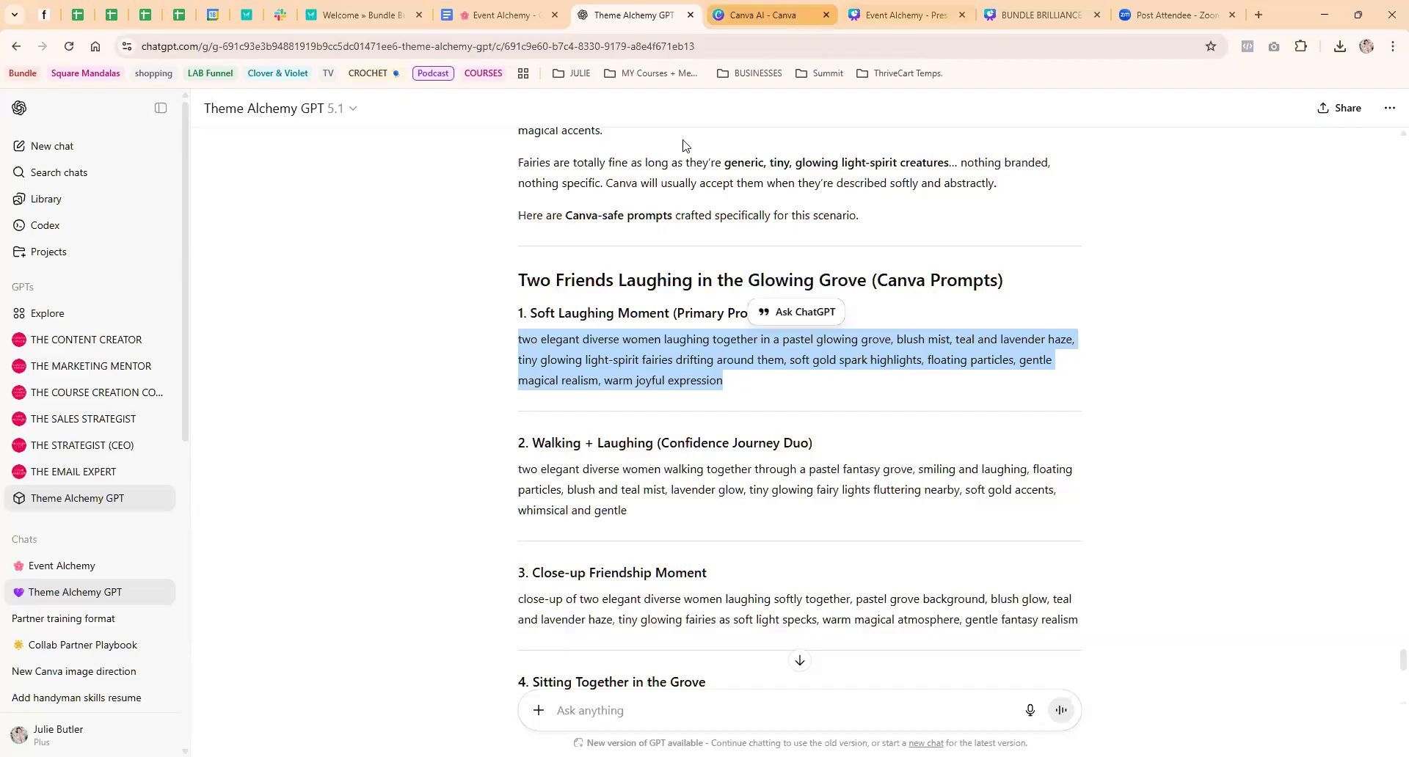
left_click(801, 13)
key("ctrl+v")
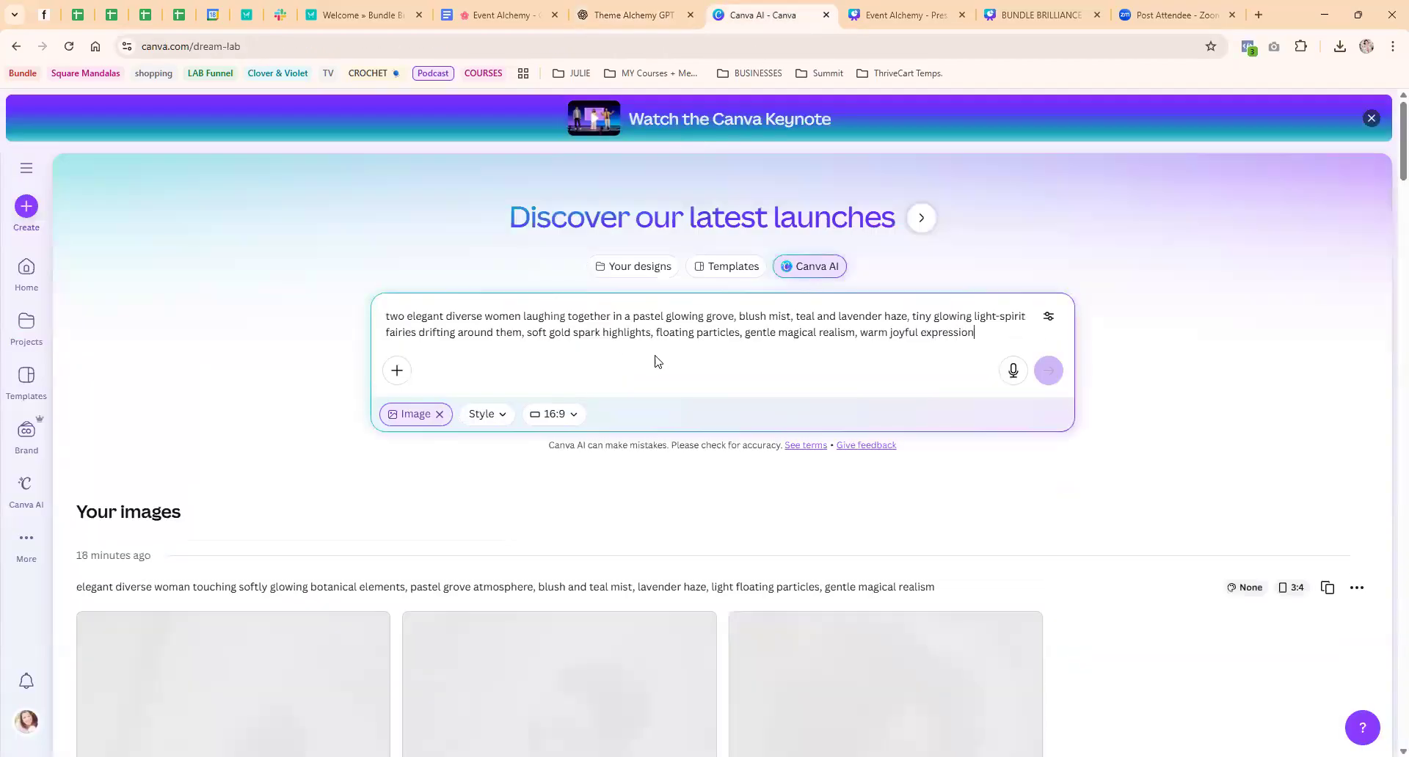
Set the aspect ratio to 4:3, leave the style at None, generate the images and view the new set
left_click(563, 414)
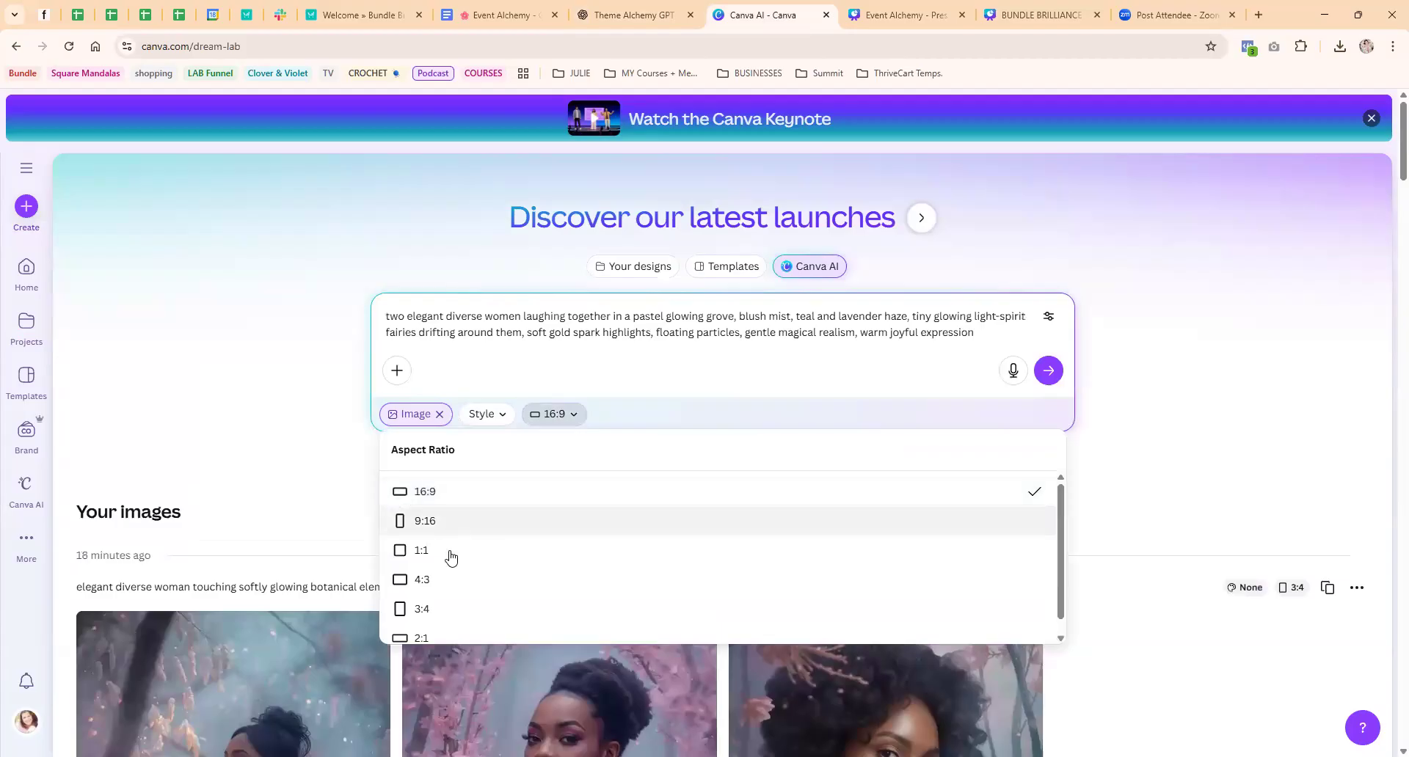
scroll(441, 561, "down", 1)
left_click(507, 564)
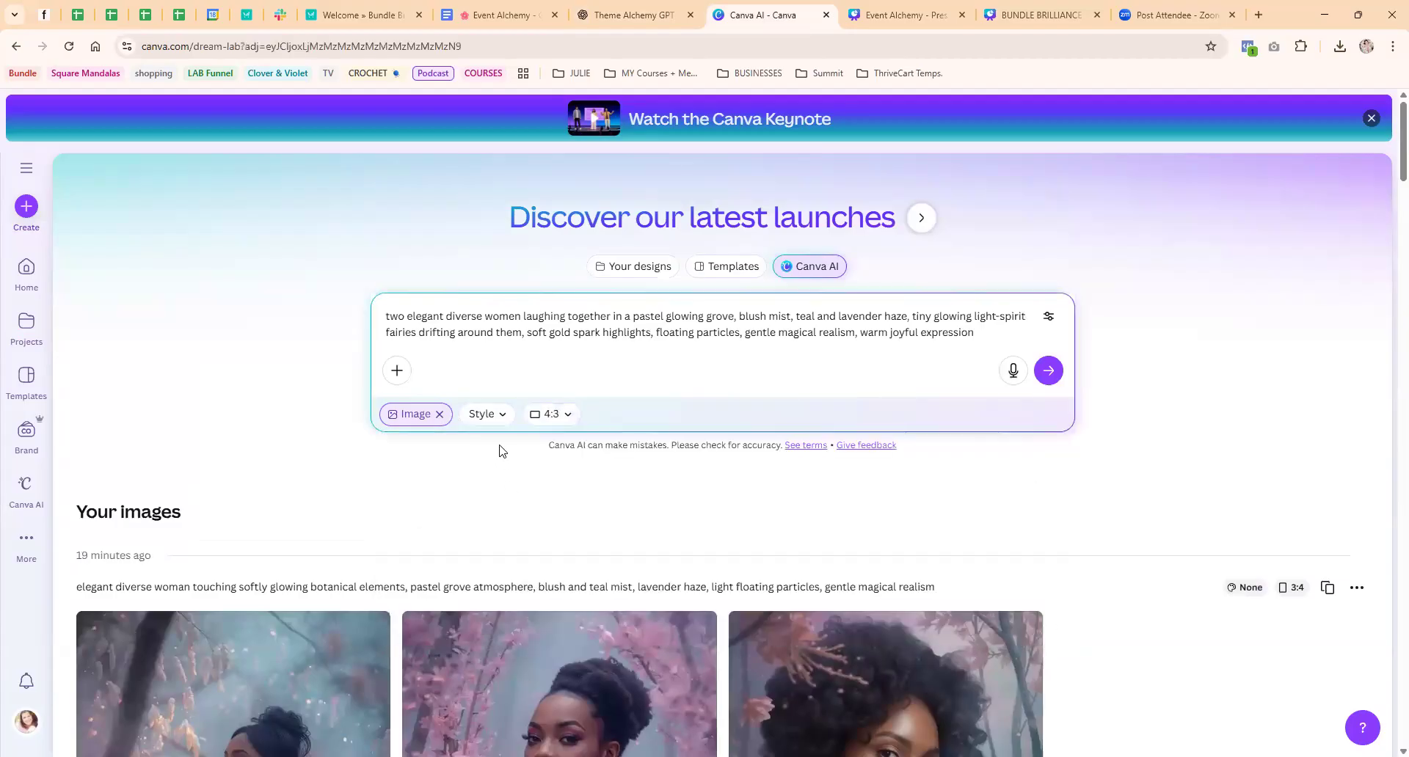
left_click(491, 416)
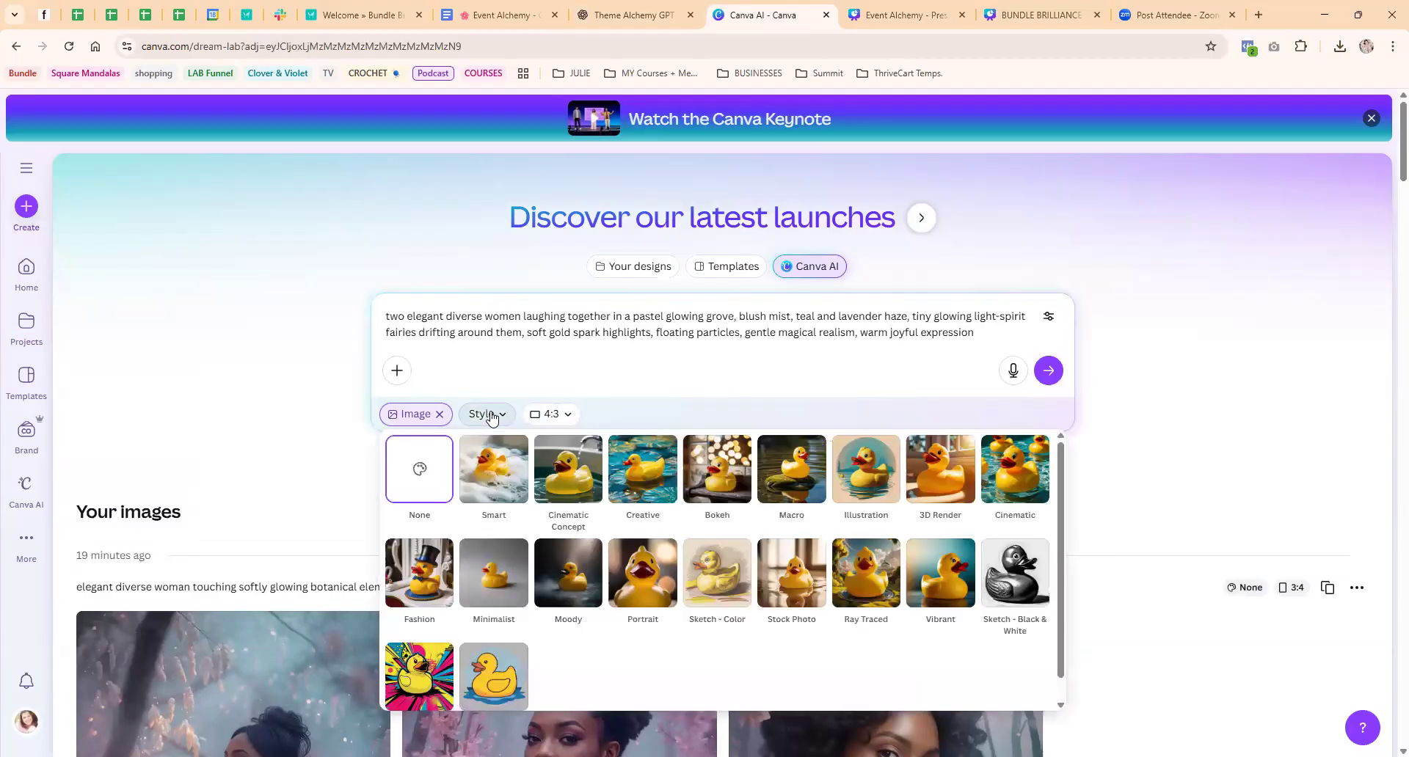
left_click(387, 421)
left_click(1049, 372)
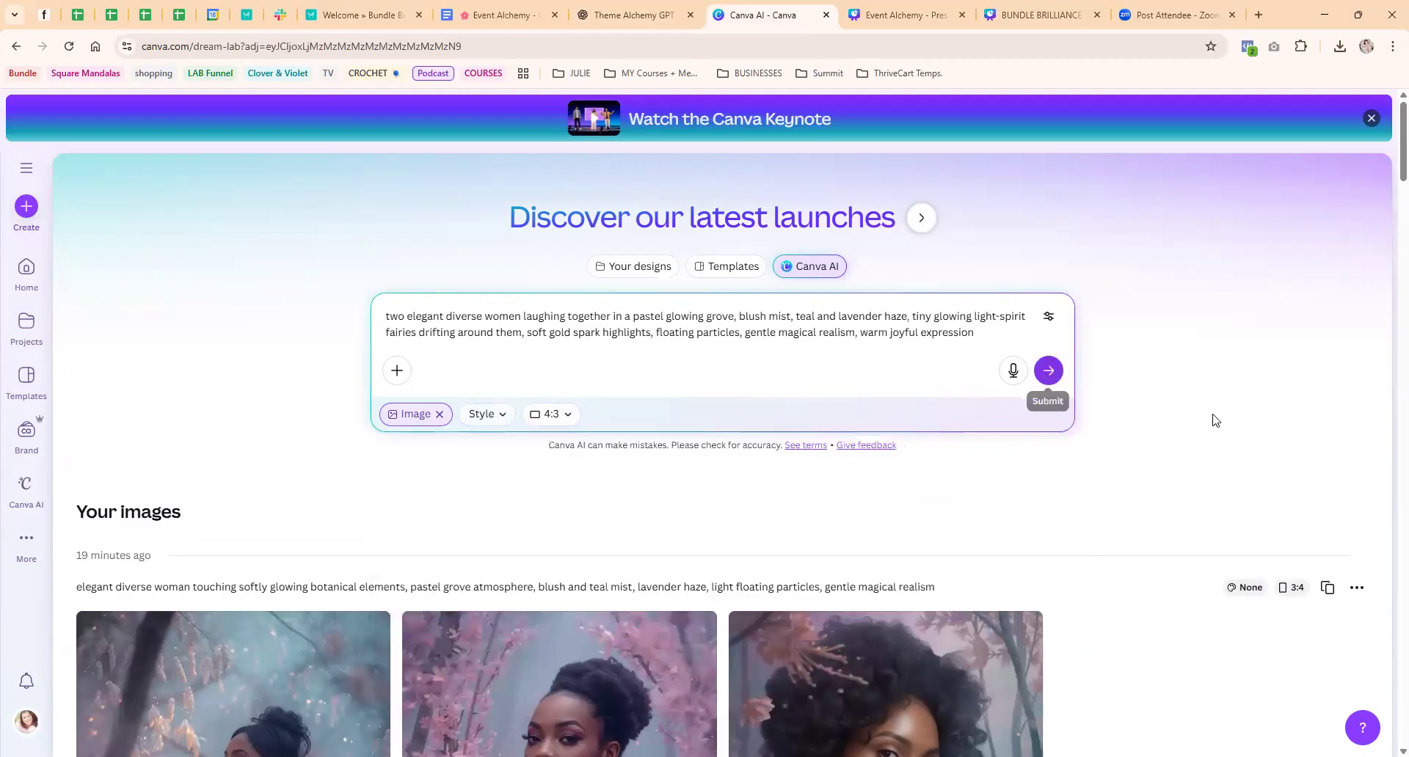
scroll(1003, 396, "down", 3)
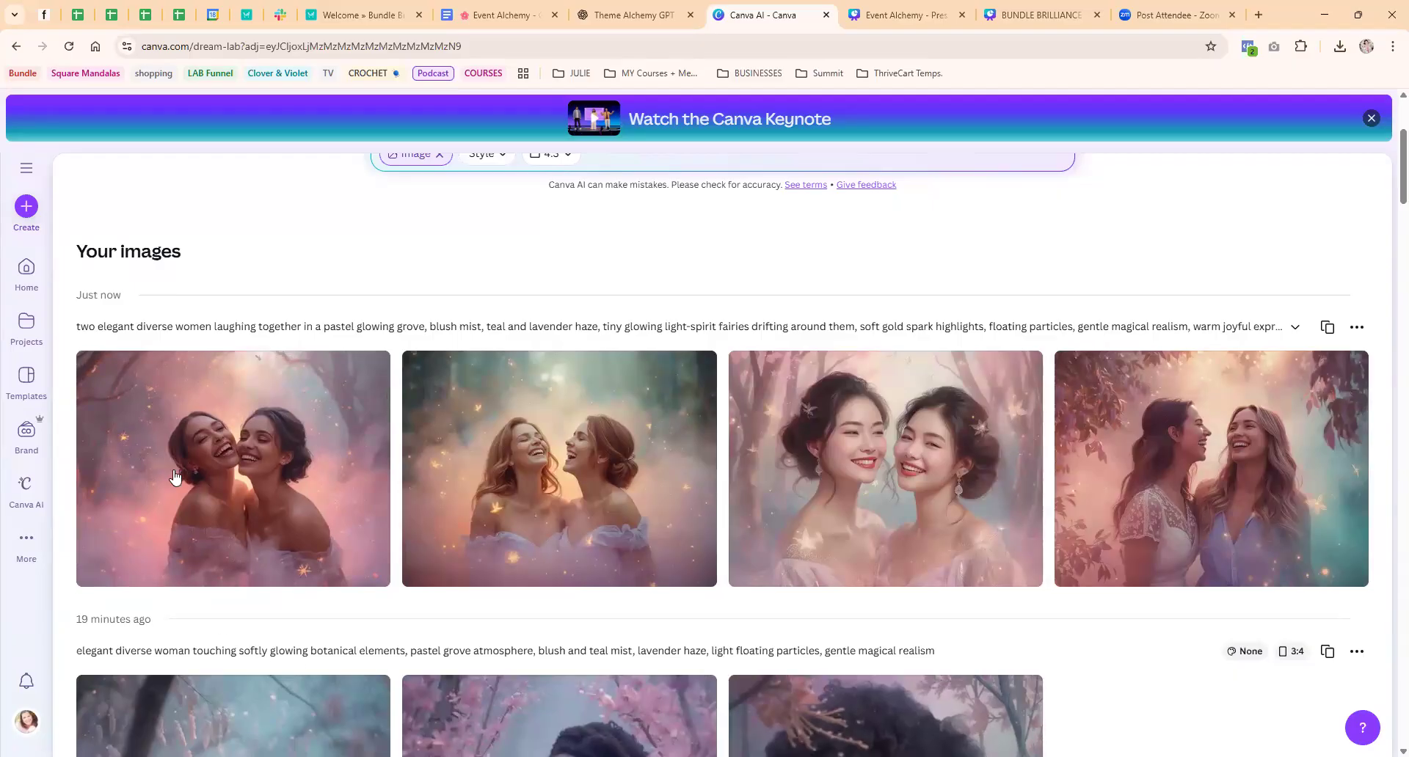
mouse_move(241, 467)
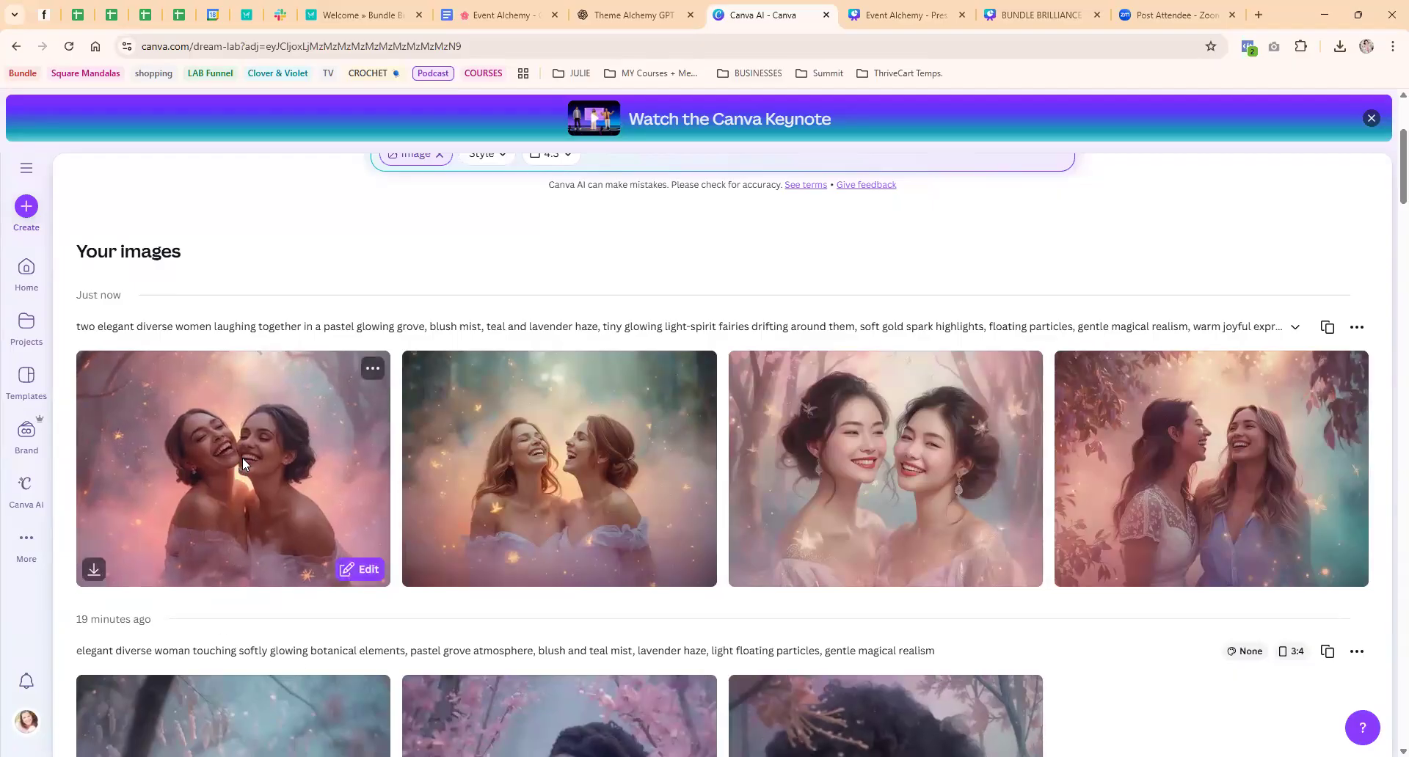
Enlarge the first image of the new set and look through the other images in turn
left_click(242, 463)
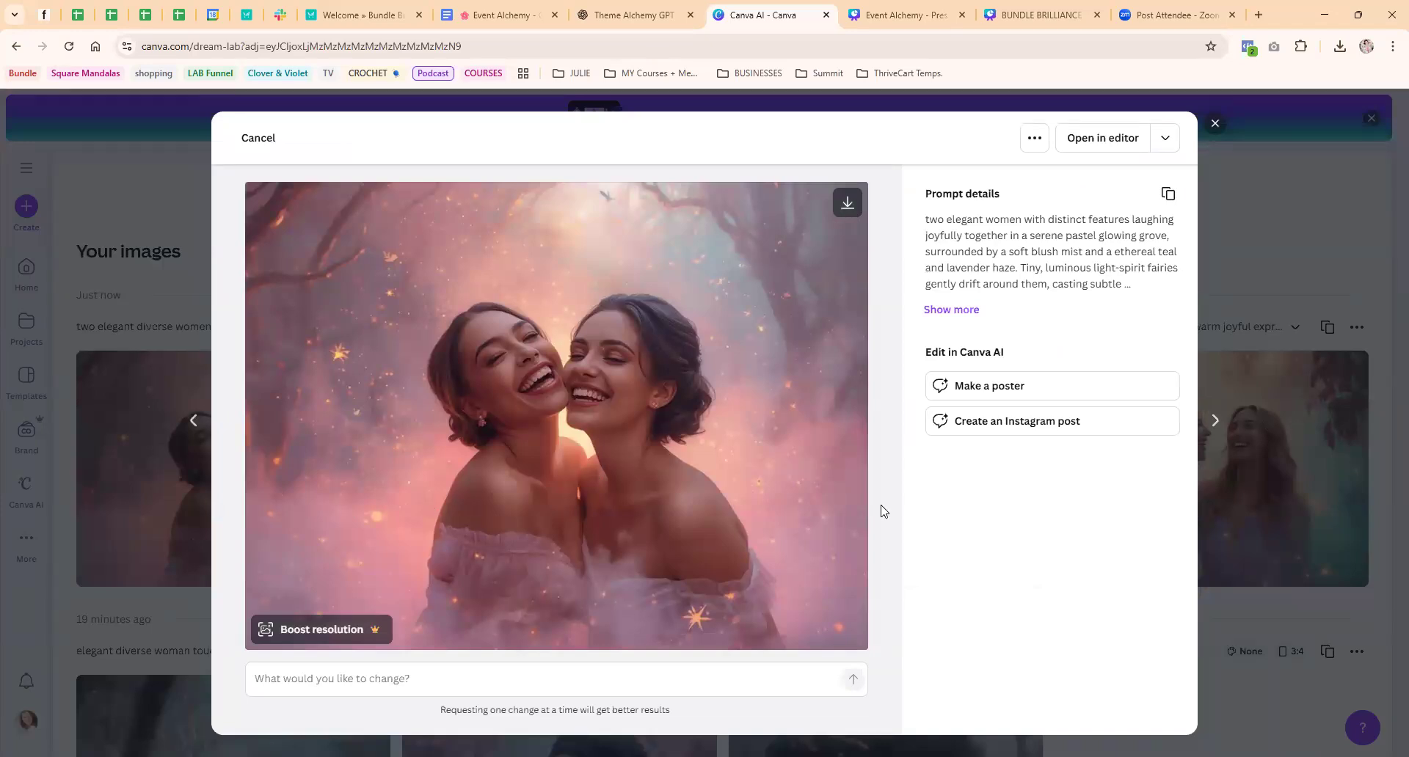
key("Right")
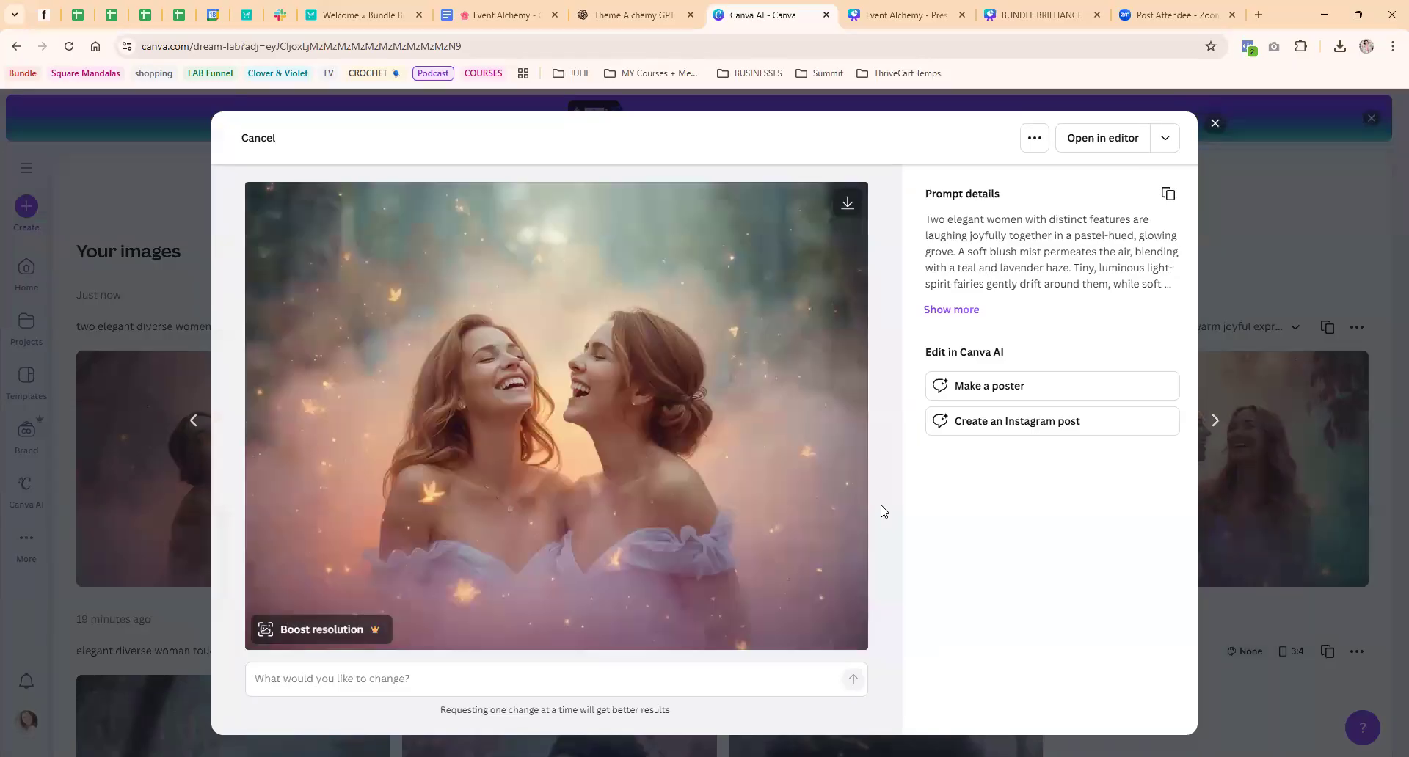
key("Right")
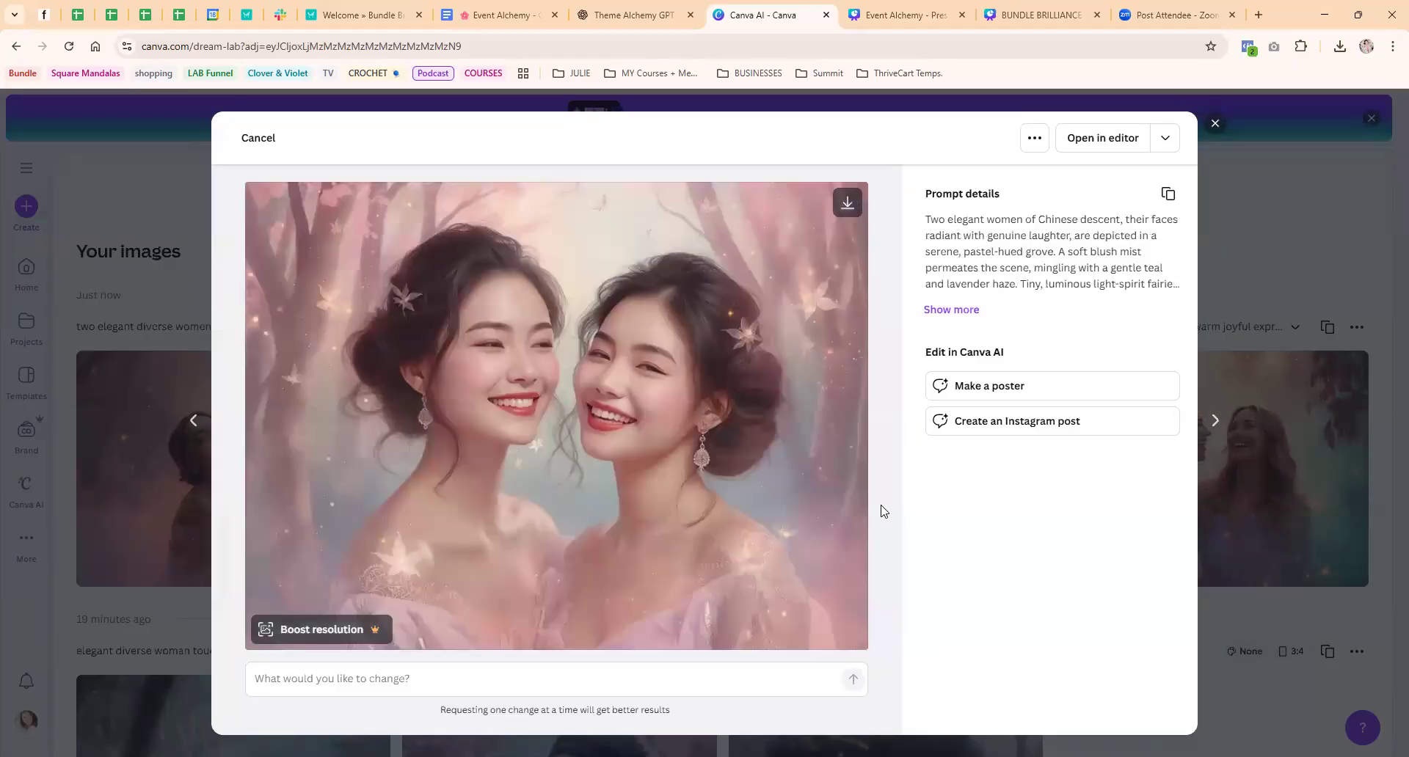
key("Right")
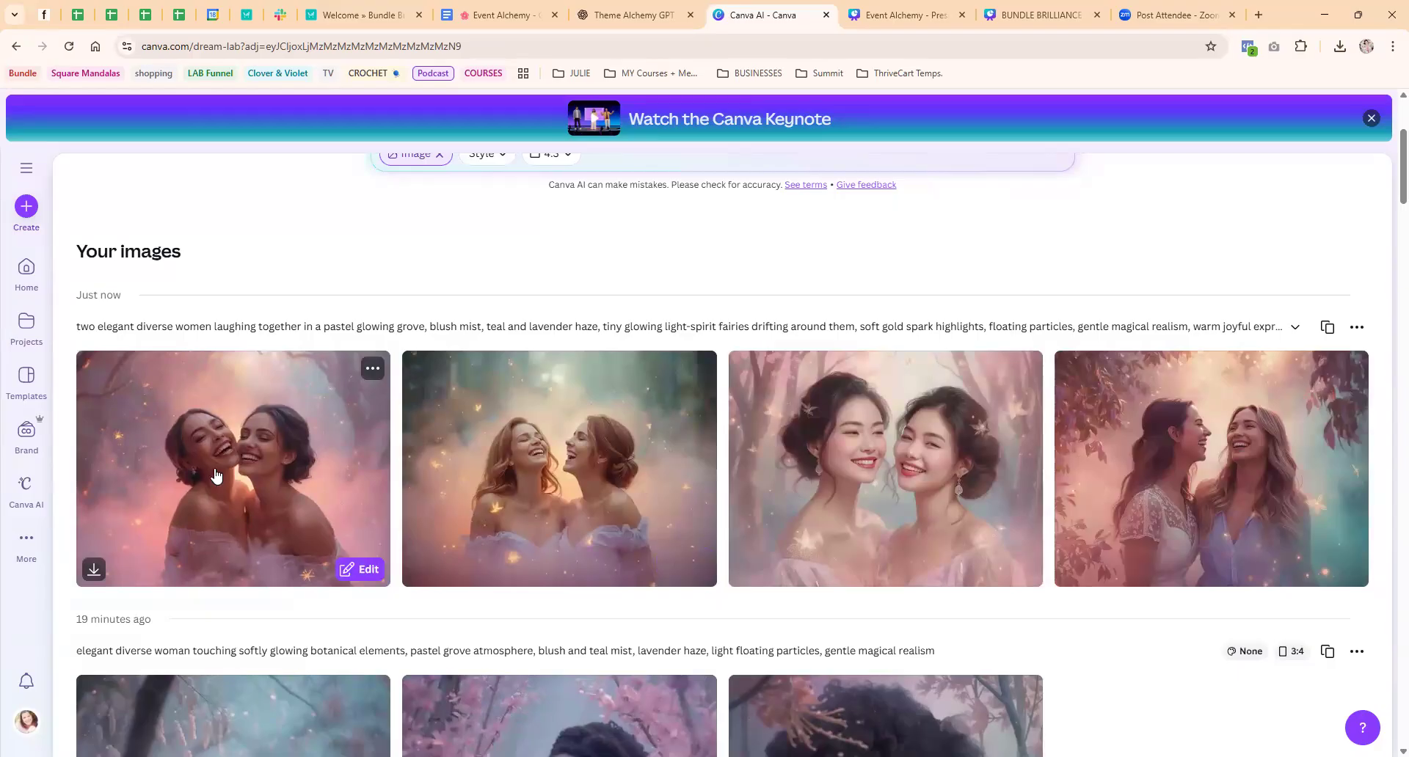
Switch to Theme Alchemy GPT and write "ok i love these .. how ever .. they are super close as if they were a couple"
left_click(888, 16)
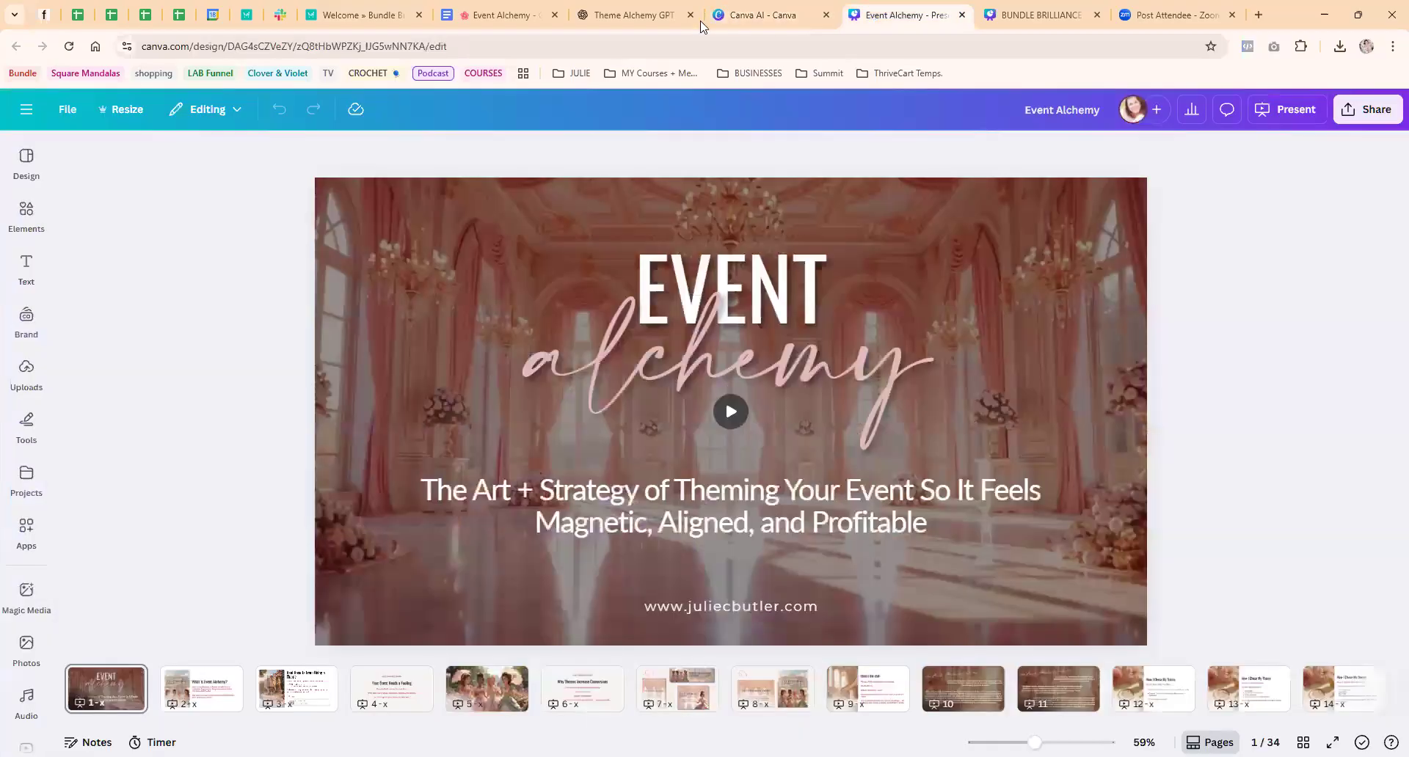
left_click(641, 14)
type("love these .. how ever .. they are super clos")
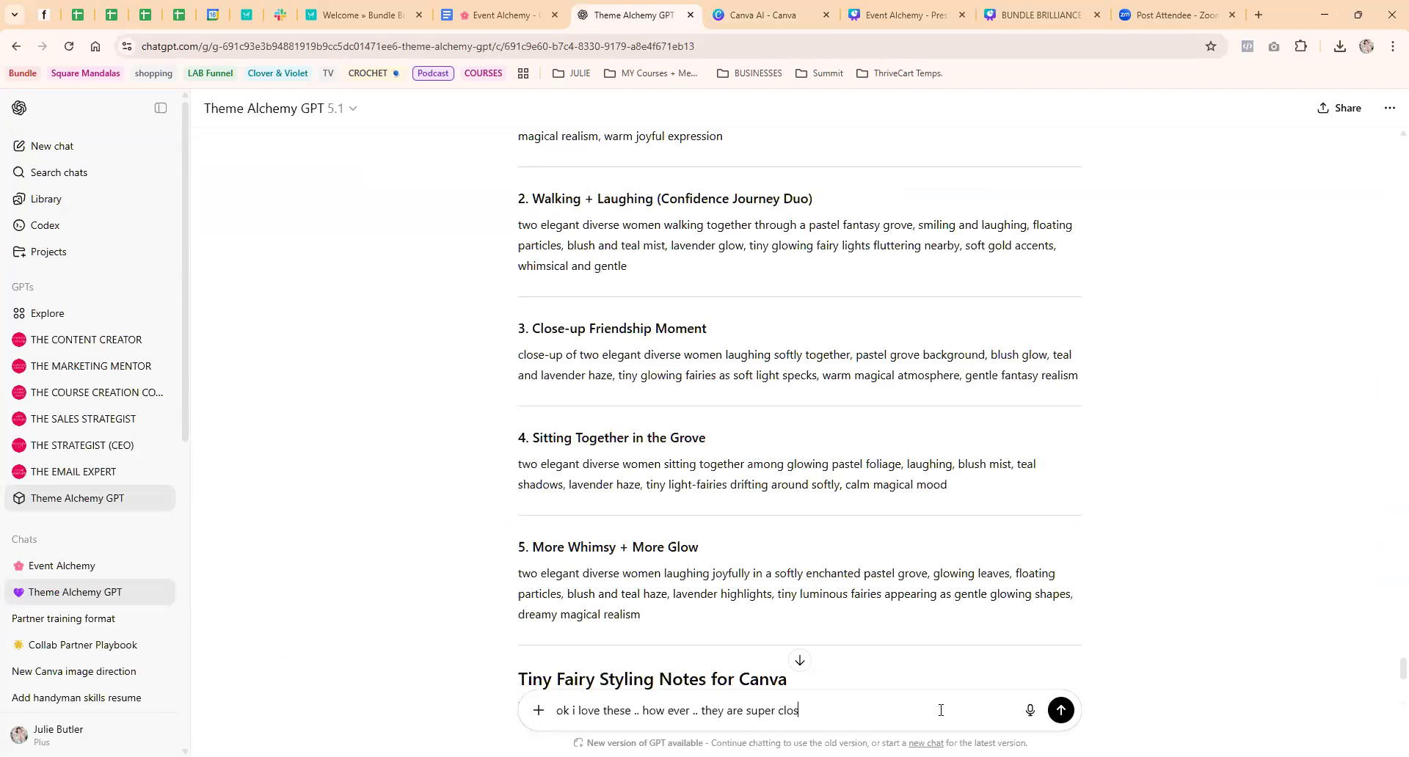
type("e as if they were a couple .. also ..")
Continue the message with "also .. could we change the illustration style ... IDK help" and send it
type("could we ")
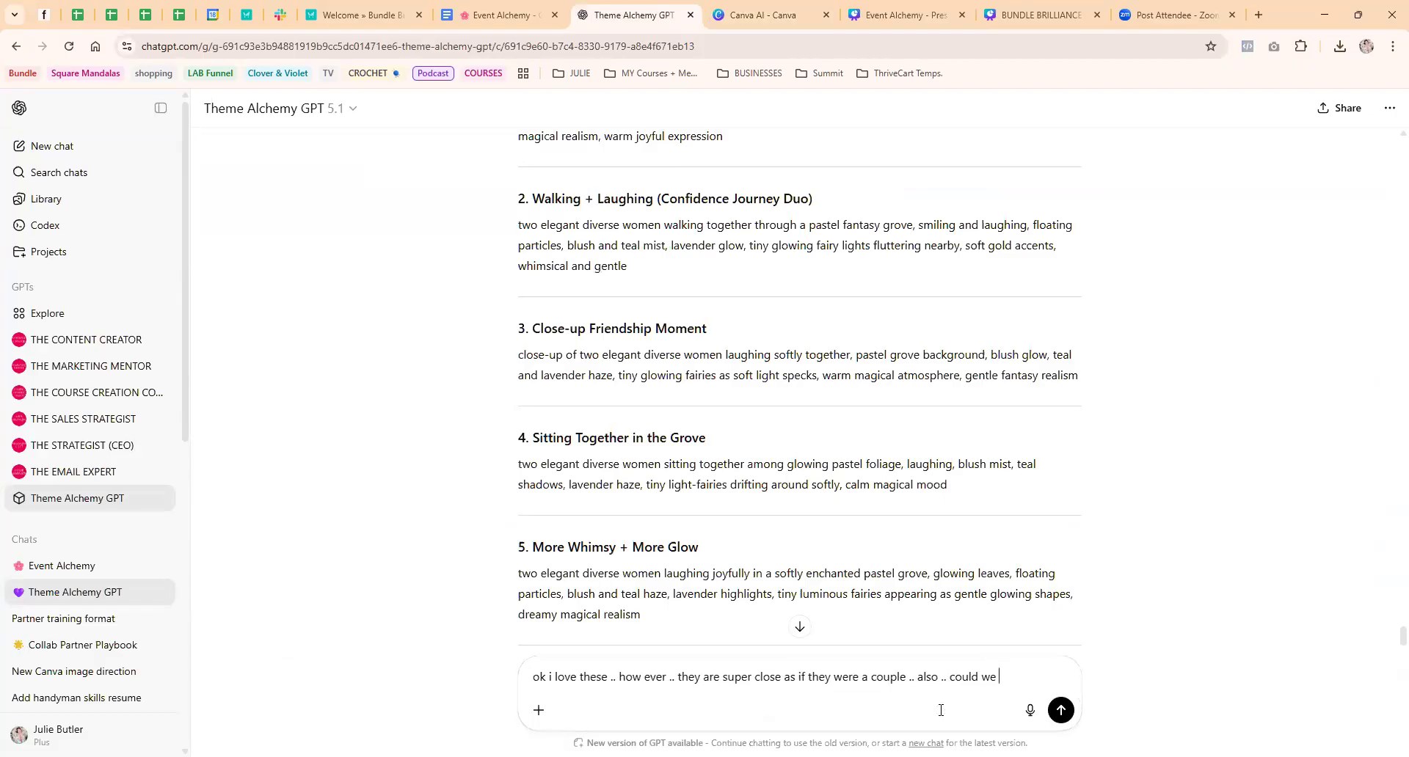
type("change the ill")
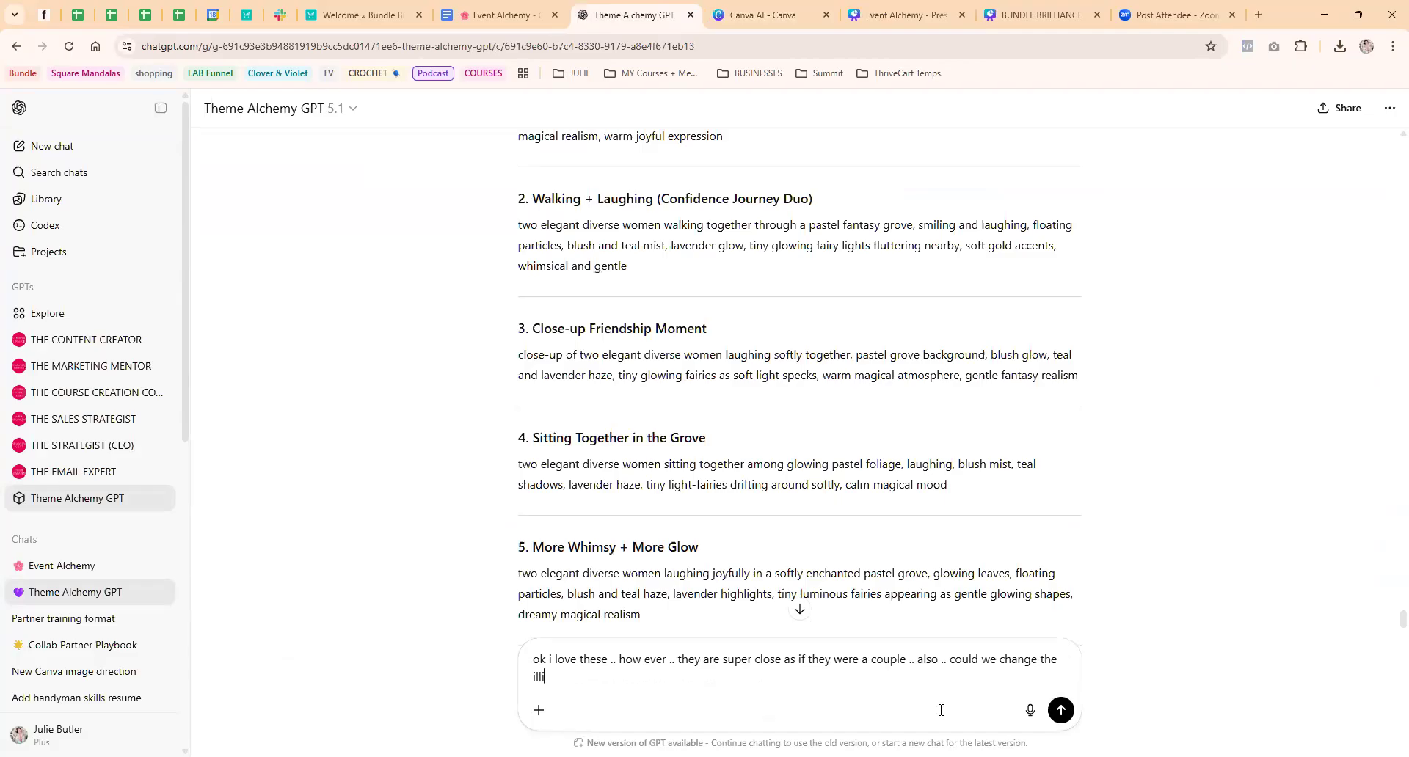
type("ustration style ... IDK help")
key("Return")
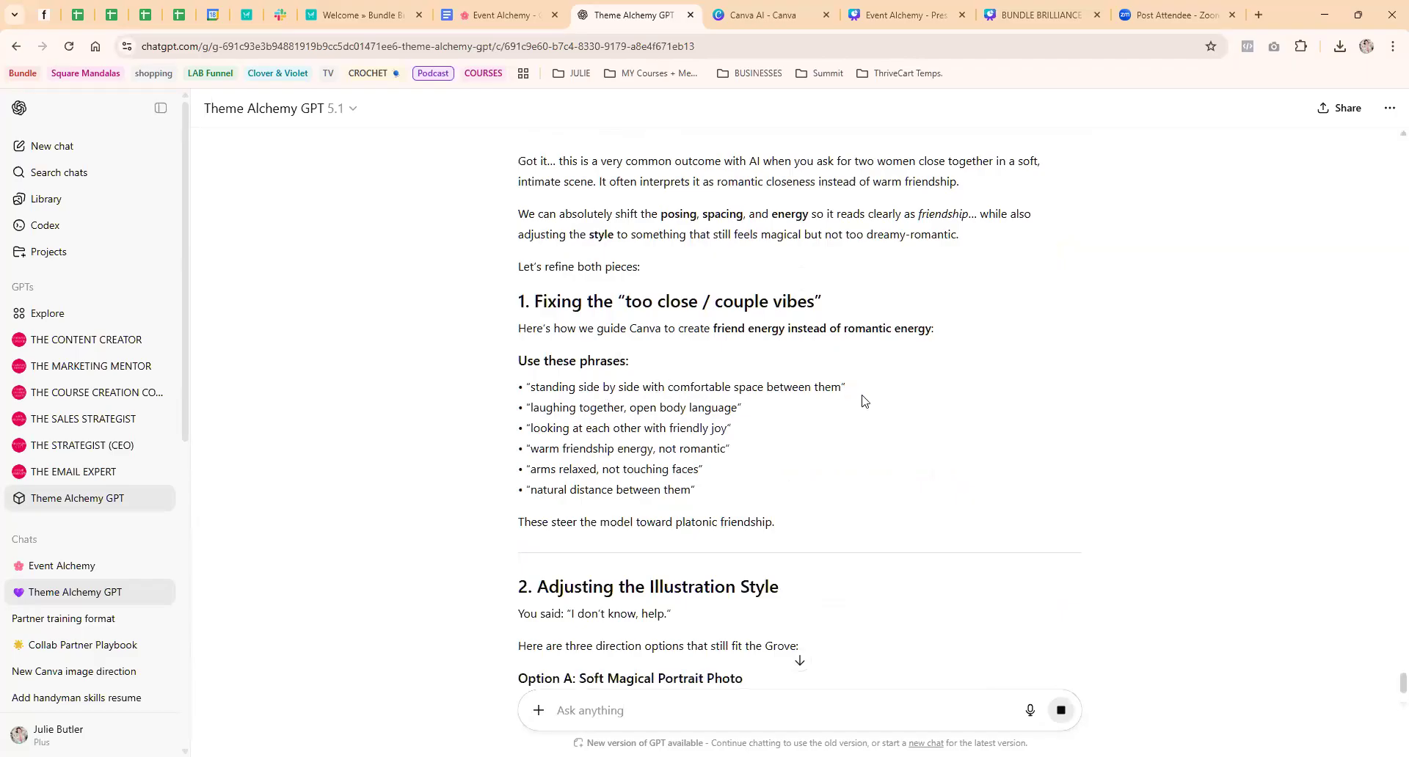
Copy Prompt A: Friendship Laughing Scene from the reply and generate images from it in Canva AI
scroll(863, 401, "down", 3)
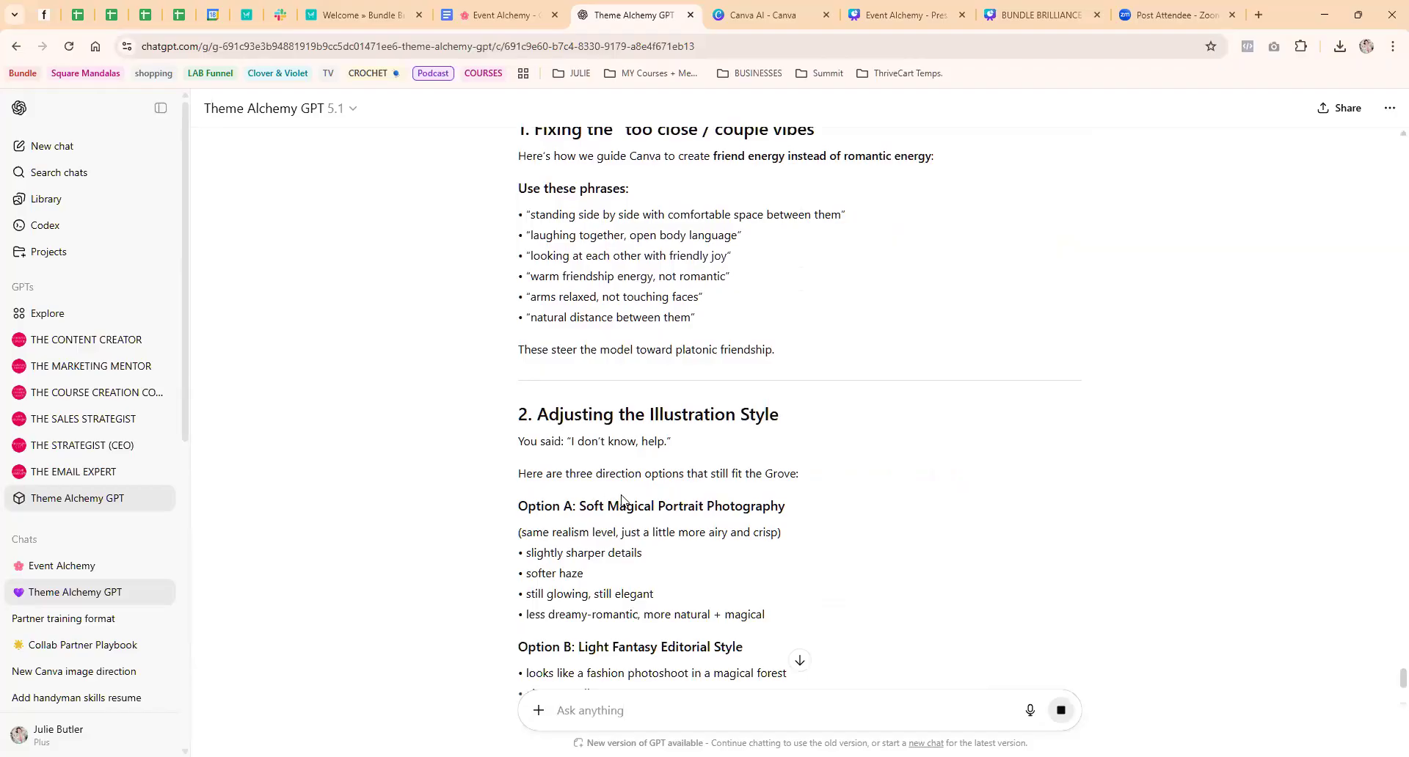
scroll(621, 501, "down", 3)
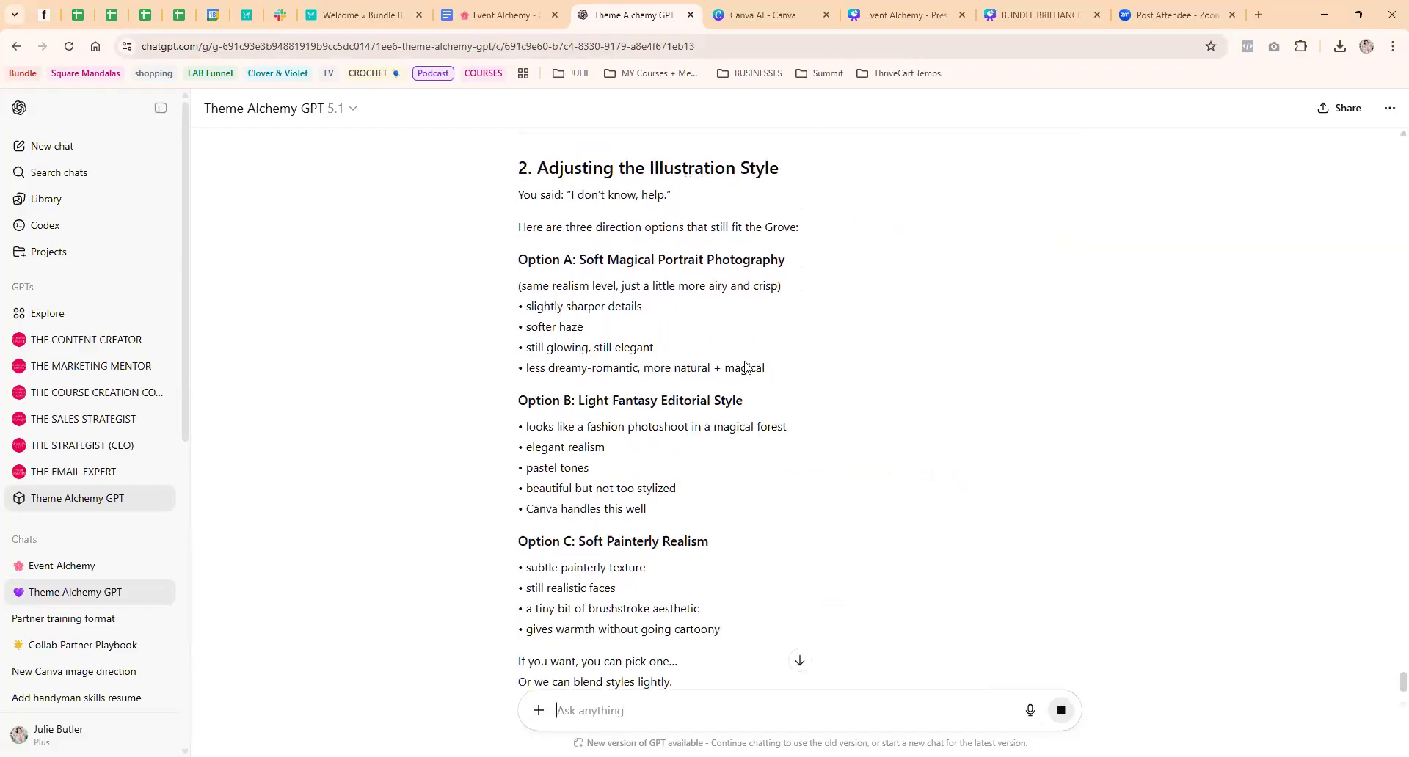
scroll(744, 367, "down", 2)
scroll(699, 424, "down", 2)
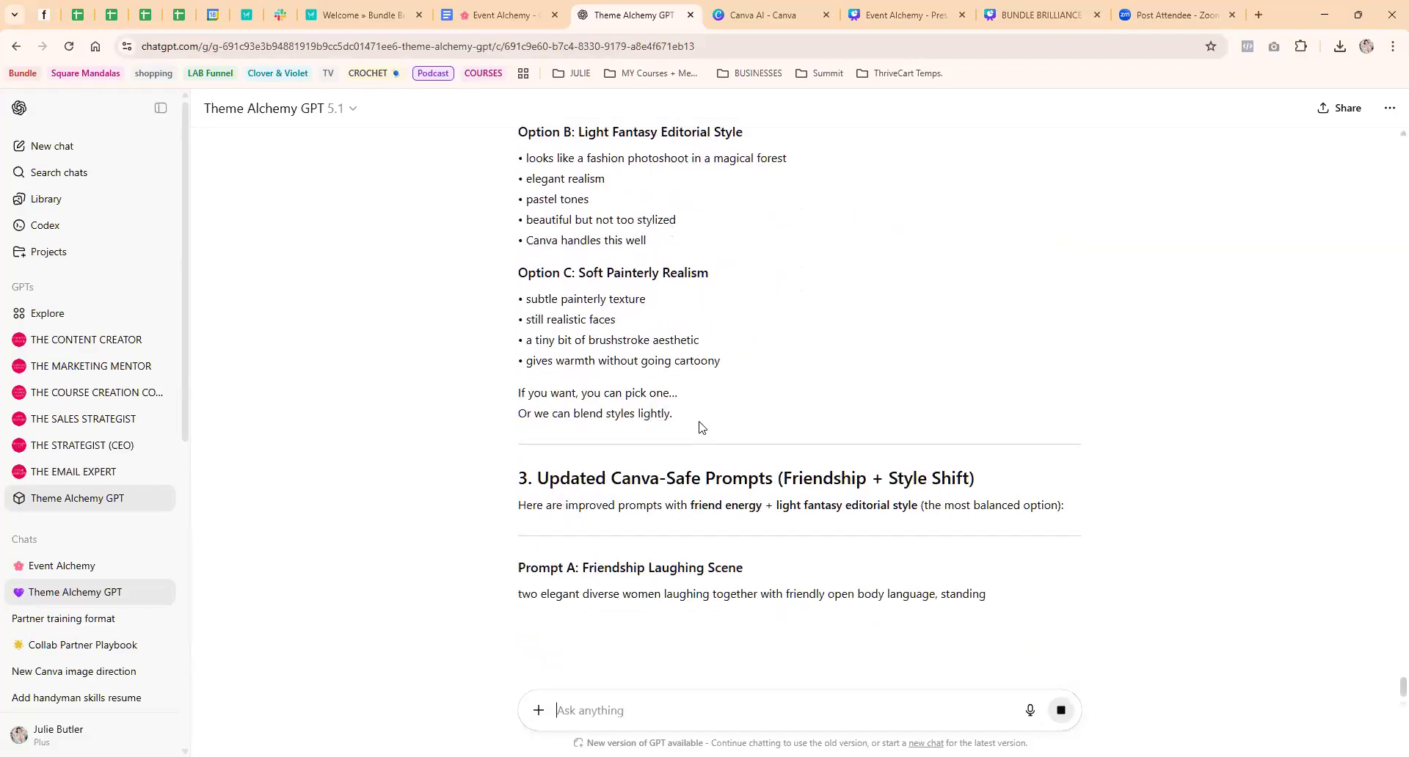
scroll(603, 486, "down", 2)
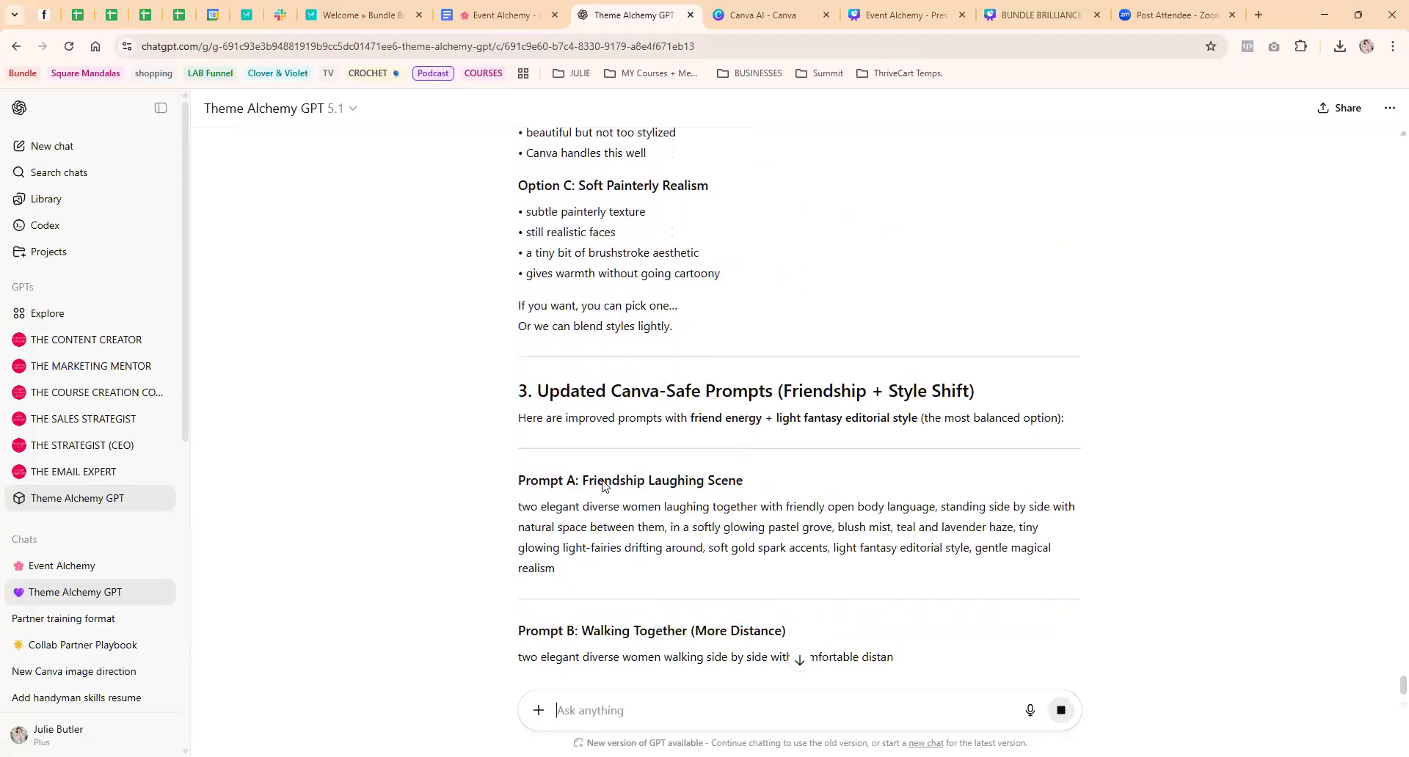
left_click_drag(518, 472, 591, 540)
key("ctrl+c")
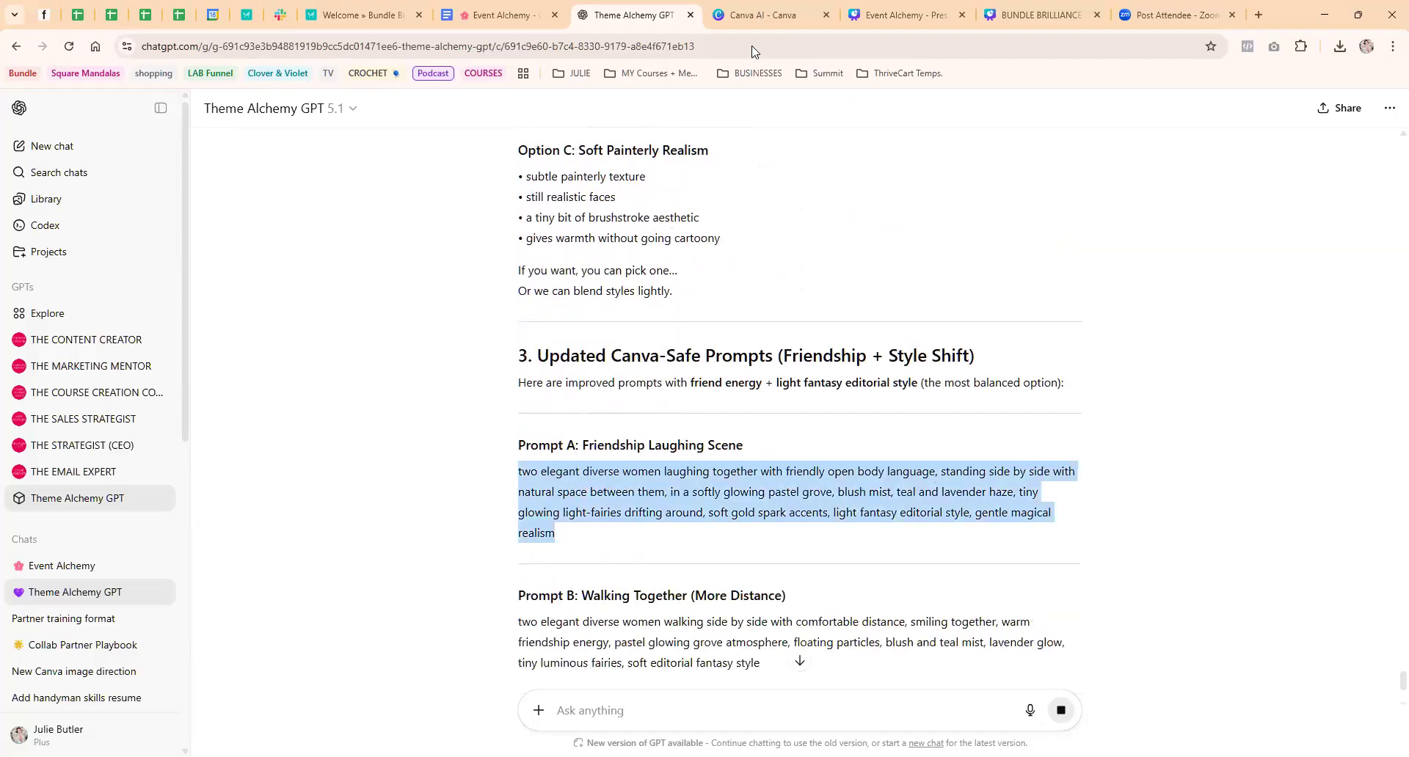
key("ctrl+Tab")
key("ctrl+v")
key("Return")
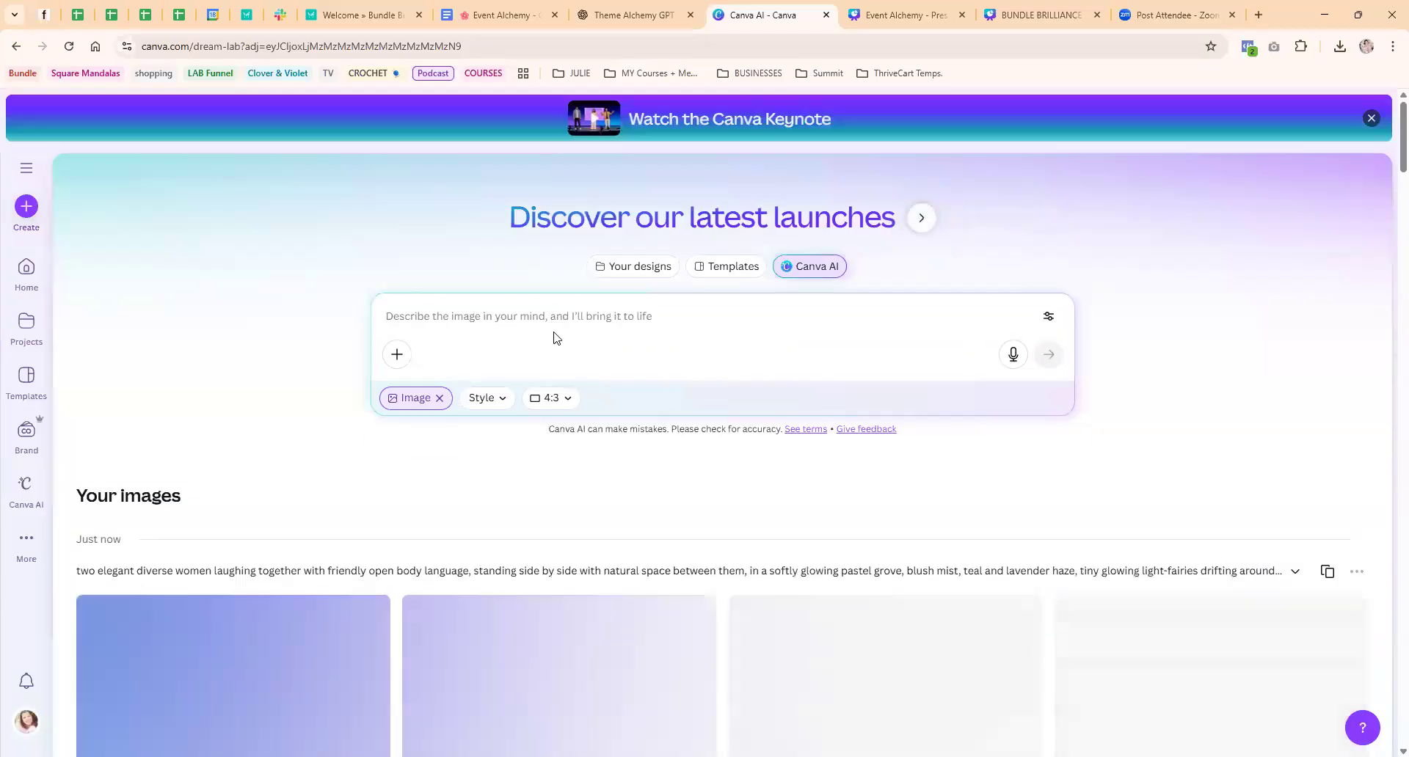
scroll(230, 409, "down", 3)
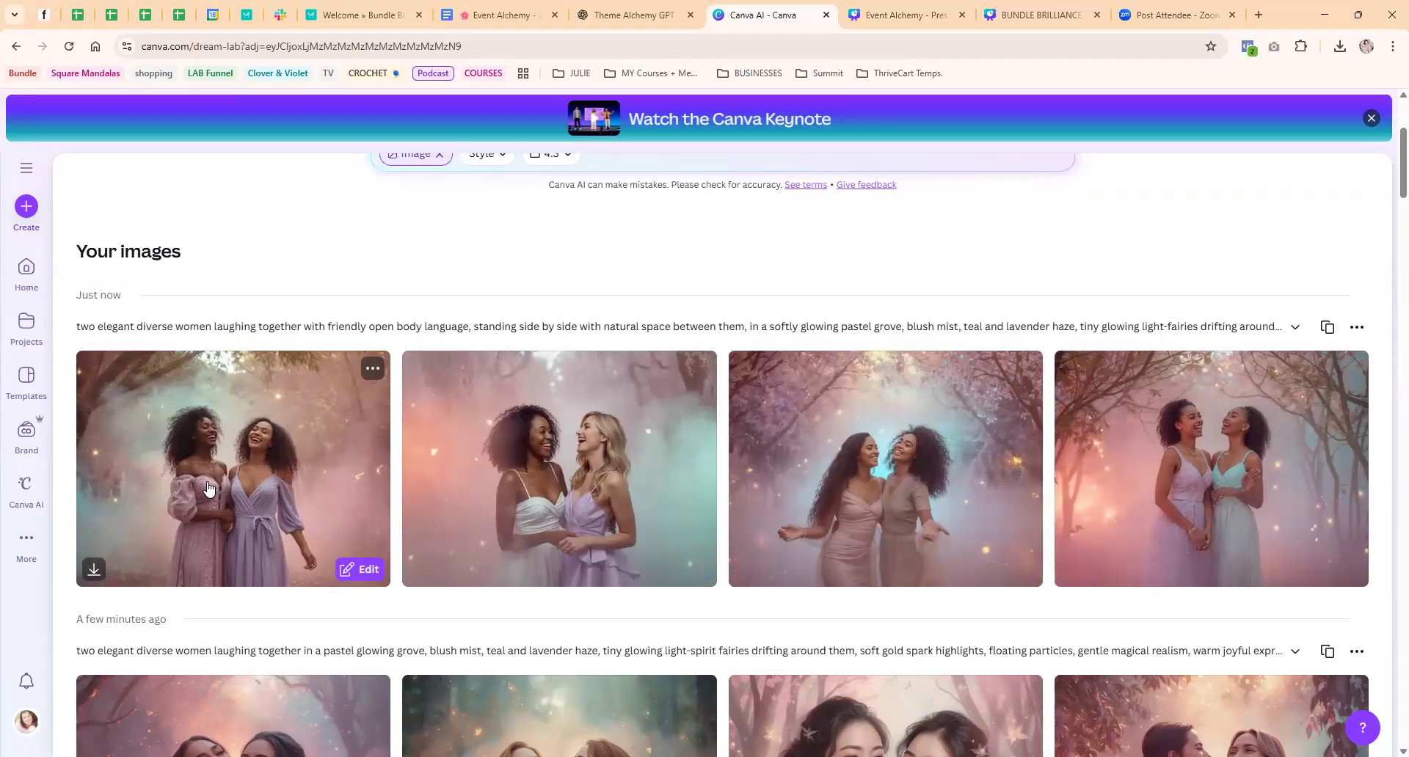
Paste the same prompt into the image description again and change its opening to "elegant woman laughing", removing "two" and "diverse"
scroll(323, 459, "up", 3)
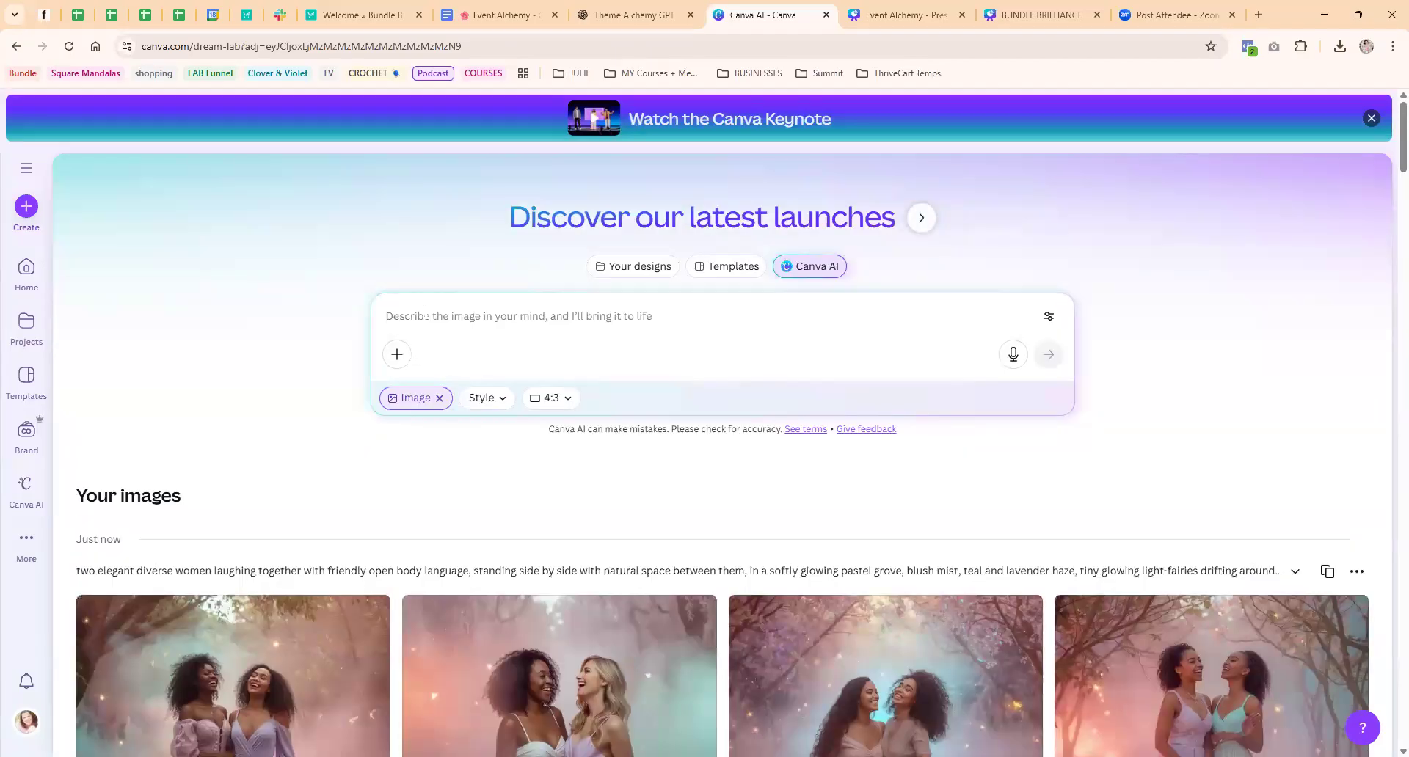
left_click(426, 313)
key("ctrl+v")
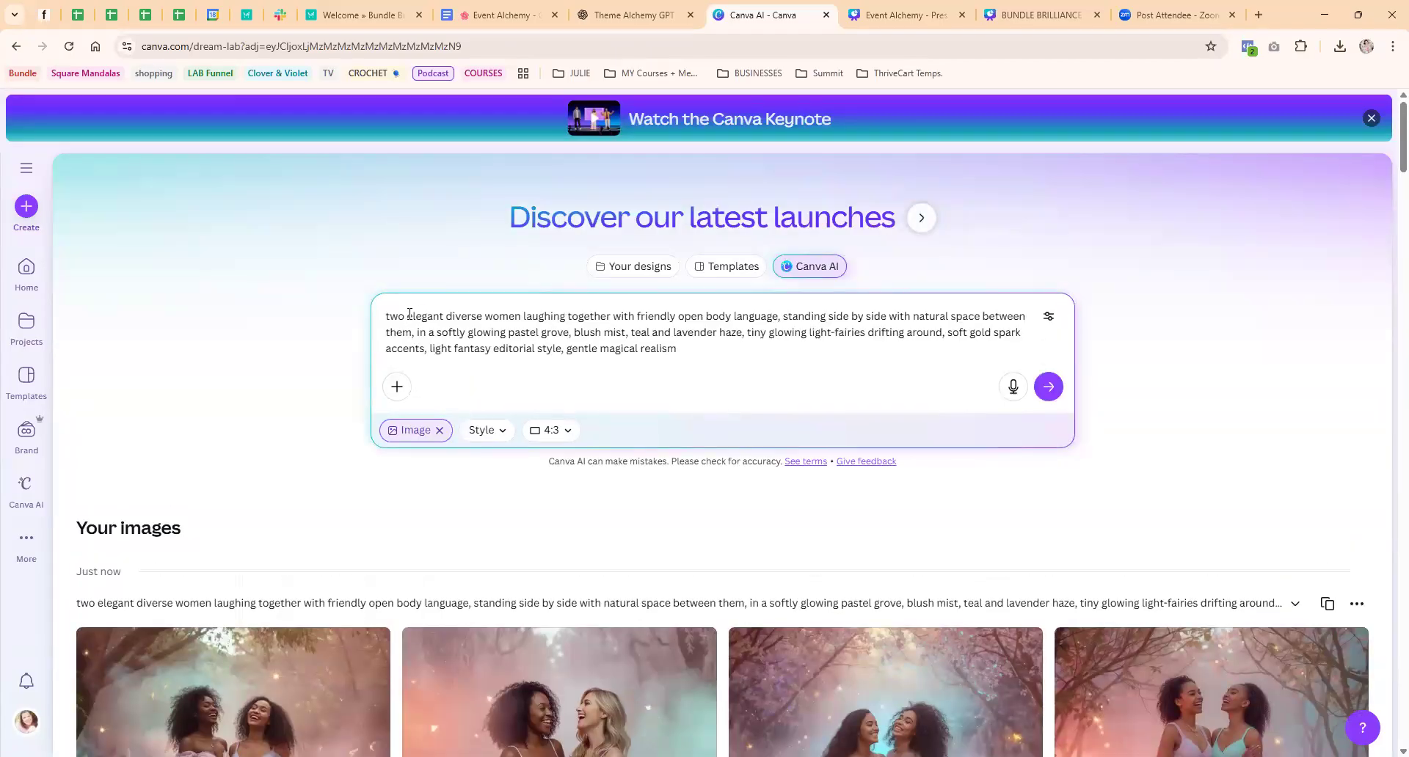
key("BackSpace")
key("BackSpace")
key("BackSpace")
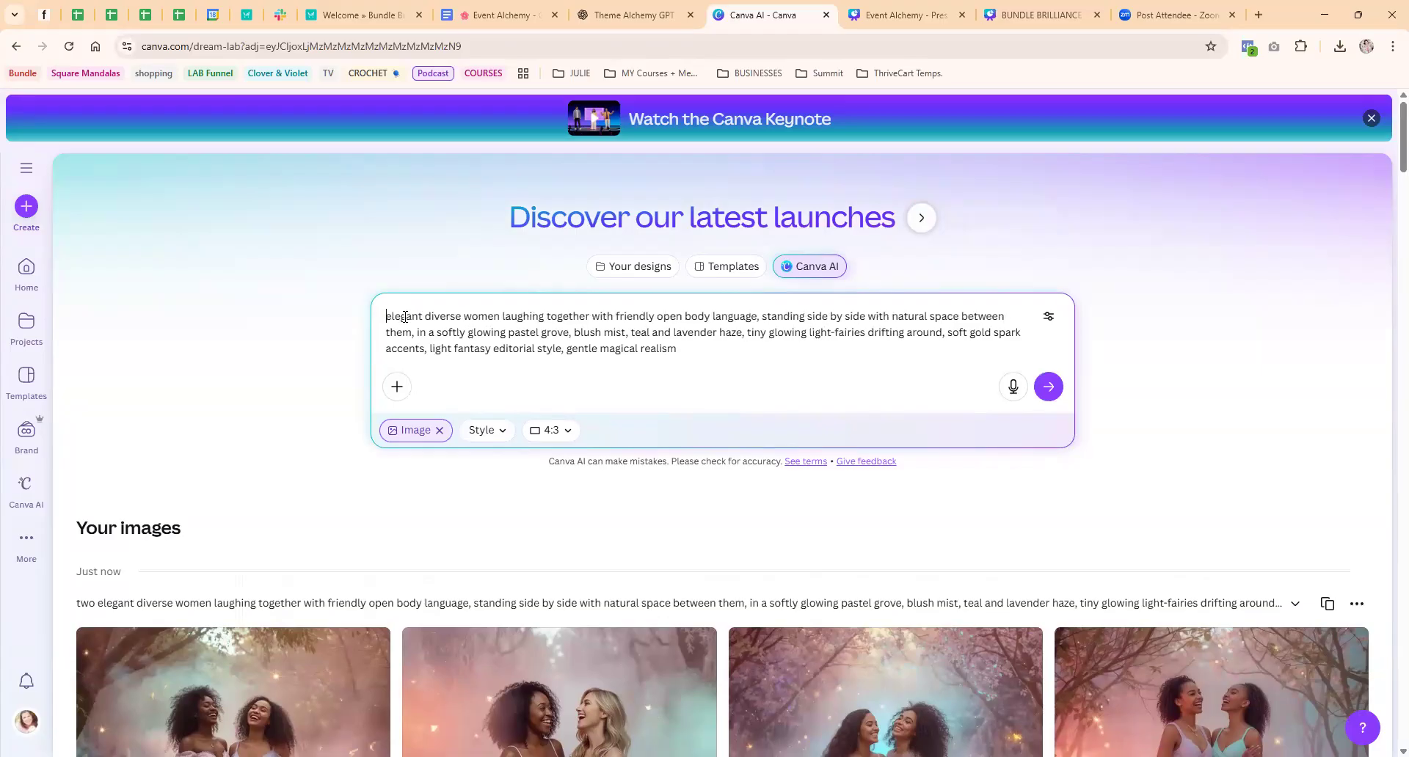
left_click_drag(427, 316, 464, 312)
key("BackSpace")
key("BackSpace")
Remove the words "together" and "open" from the image prompt
key("BackSpace")
type("a")
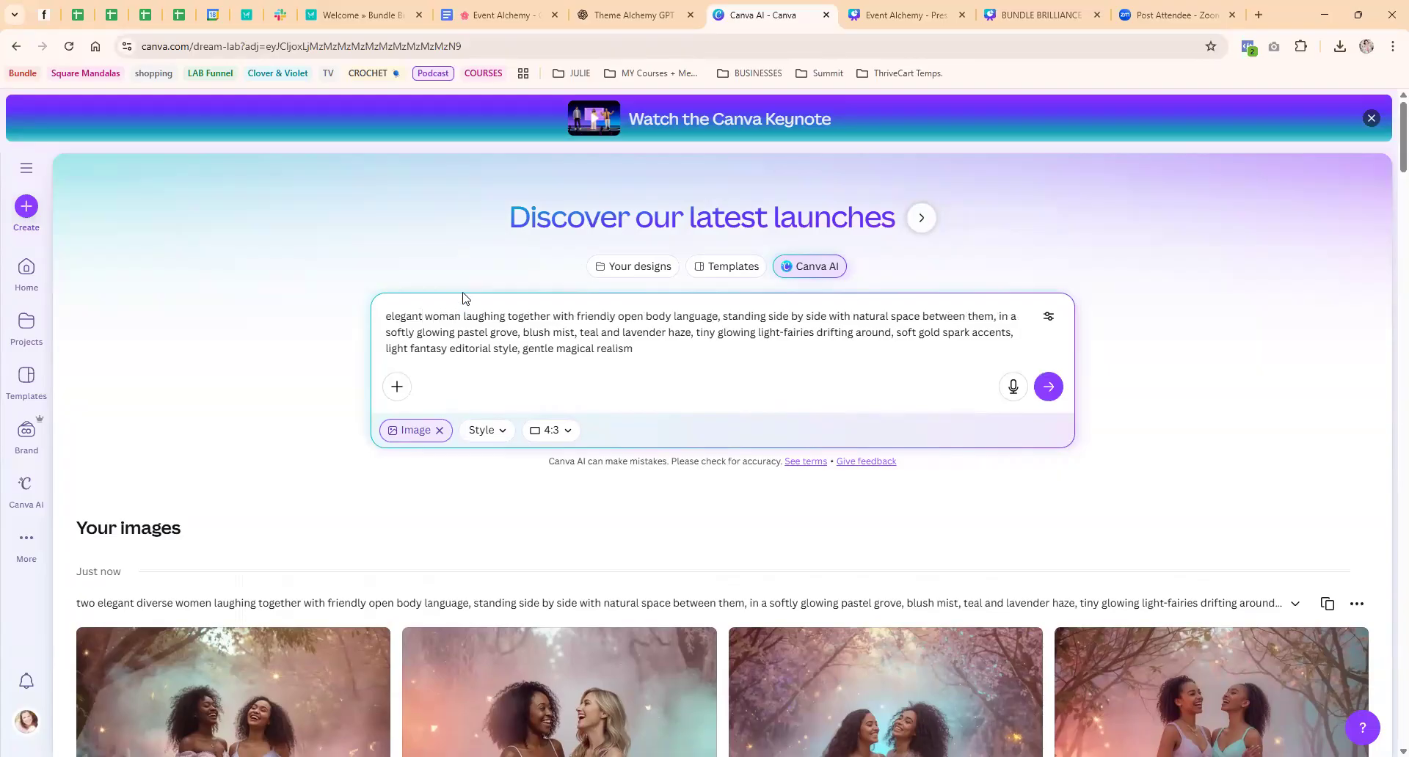
left_click_drag(506, 317, 556, 313)
key("BackSpace")
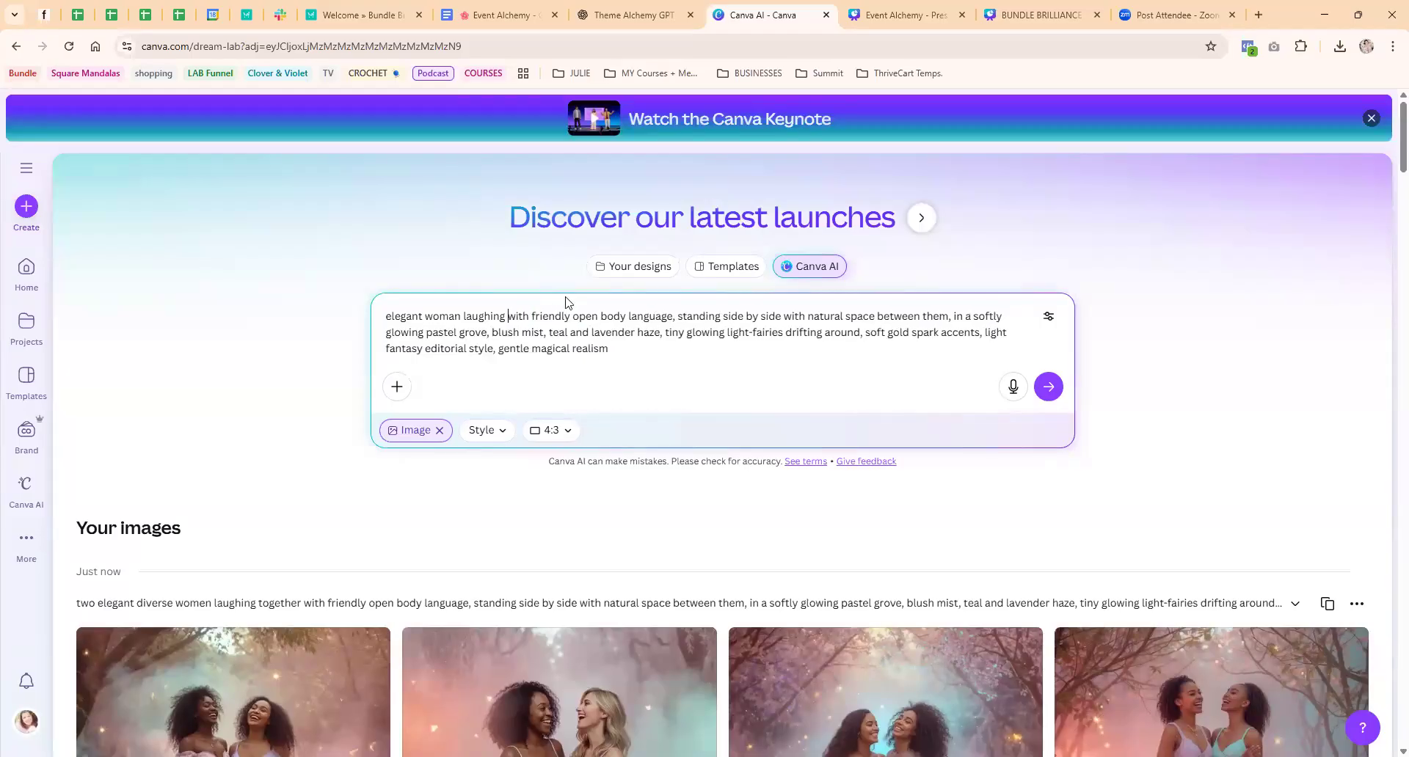
double_click(589, 317)
key("BackSpace")
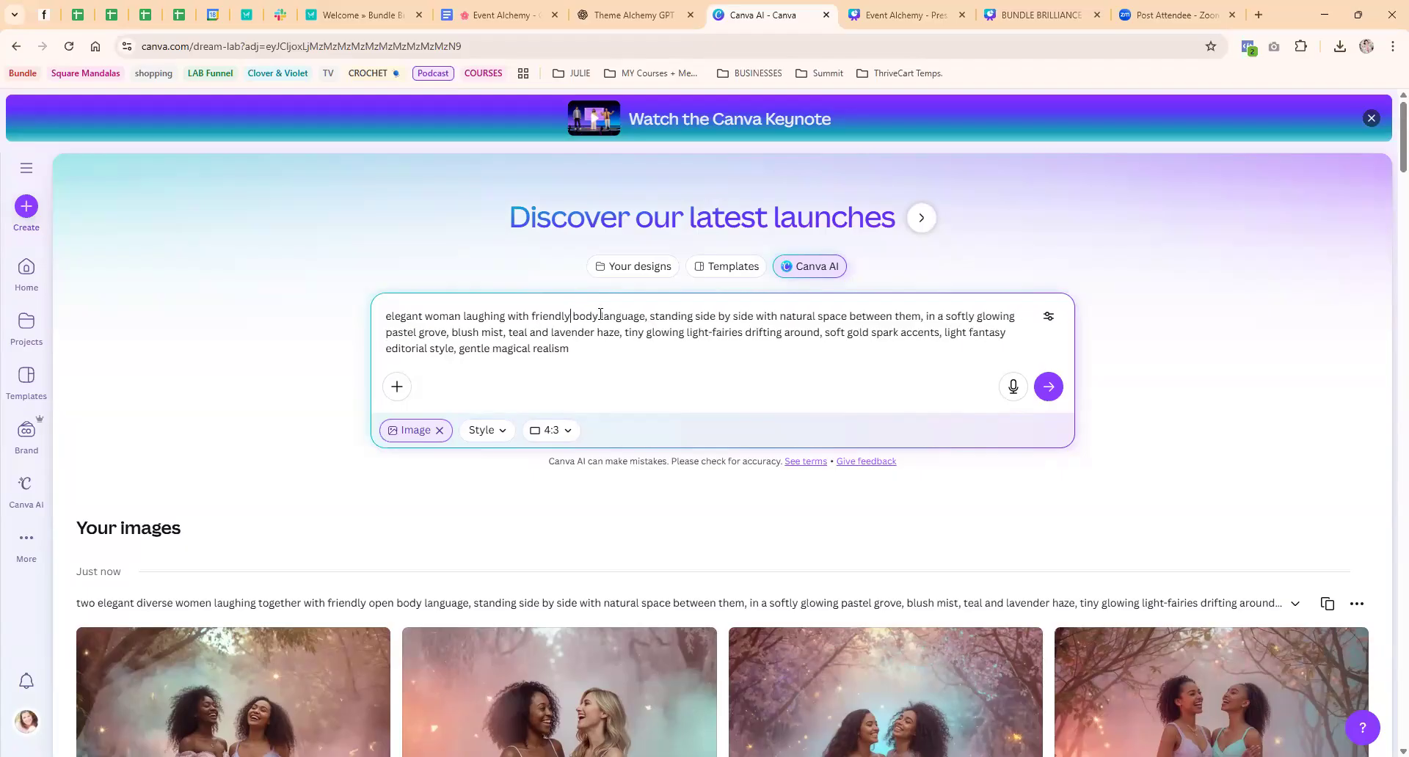
Delete "standing side by side with natural space between them," from the prompt and generate the images
scroll(645, 389, "down", 3)
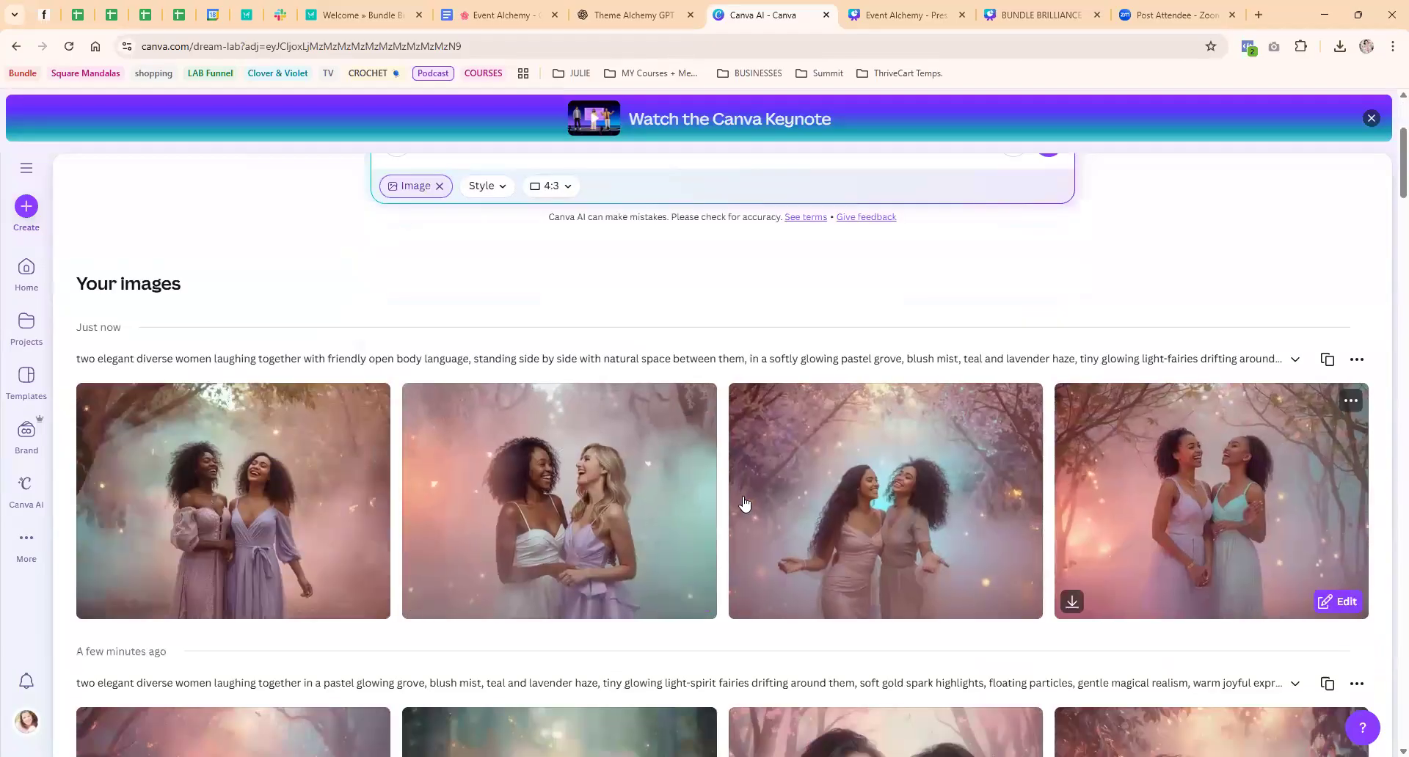
scroll(738, 491, "up", 3)
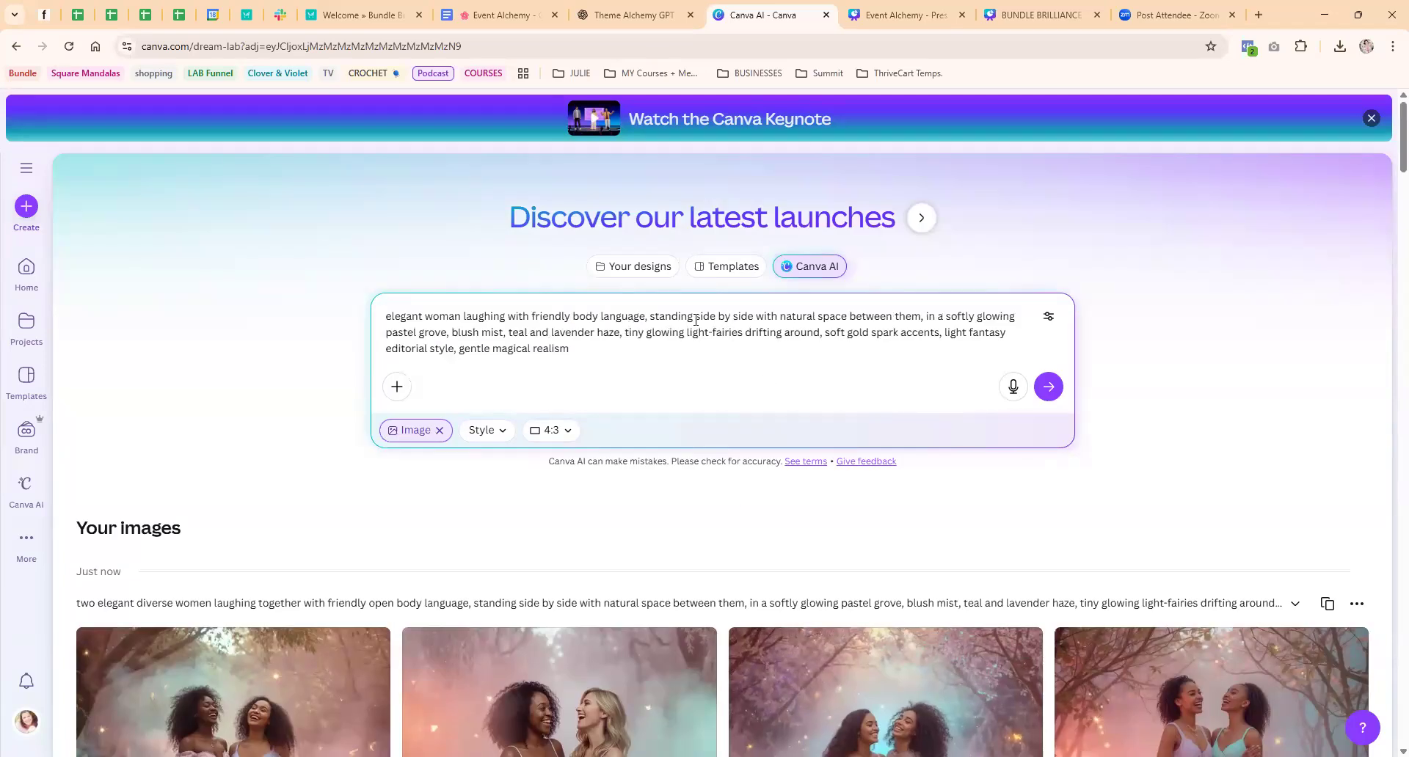
left_click_drag(650, 315, 761, 314)
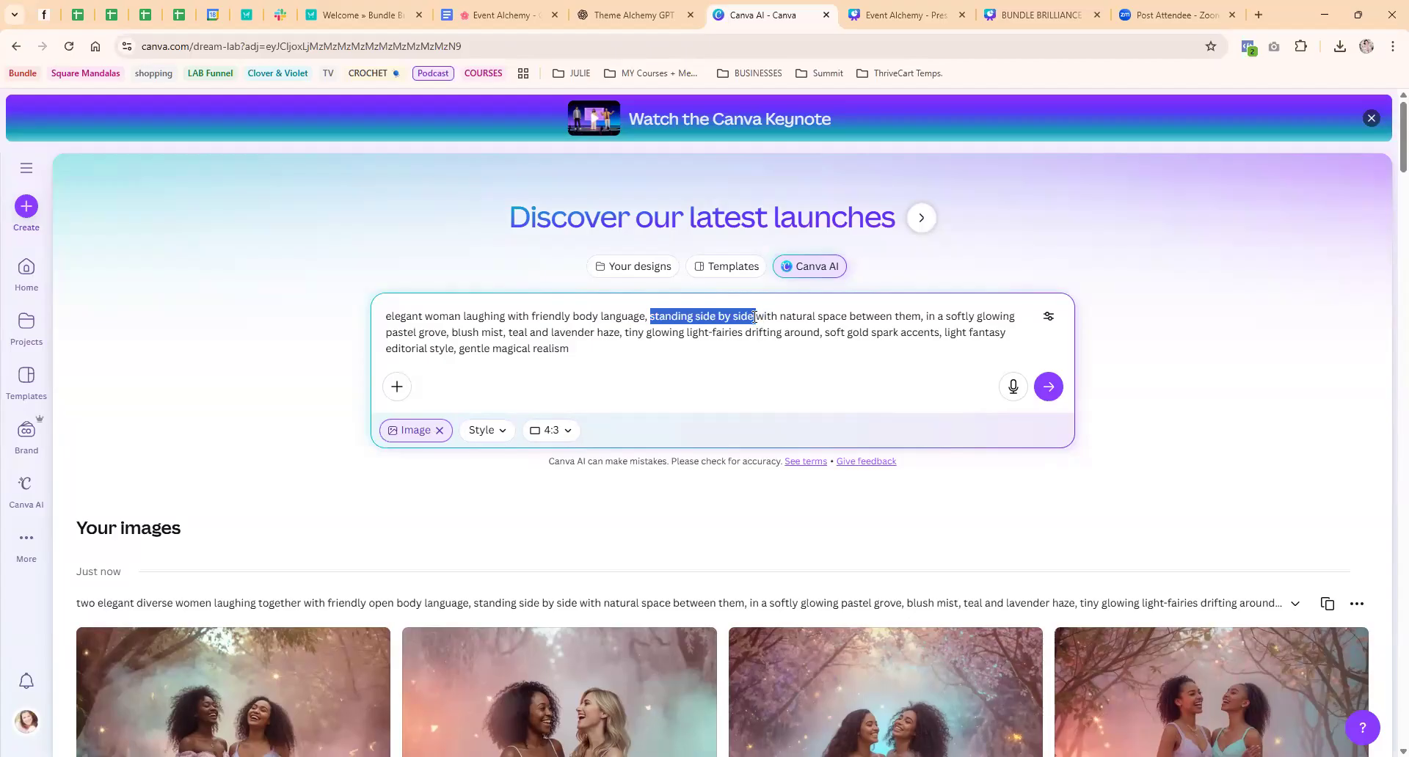
left_click(757, 315)
left_click_drag(924, 316, 653, 311)
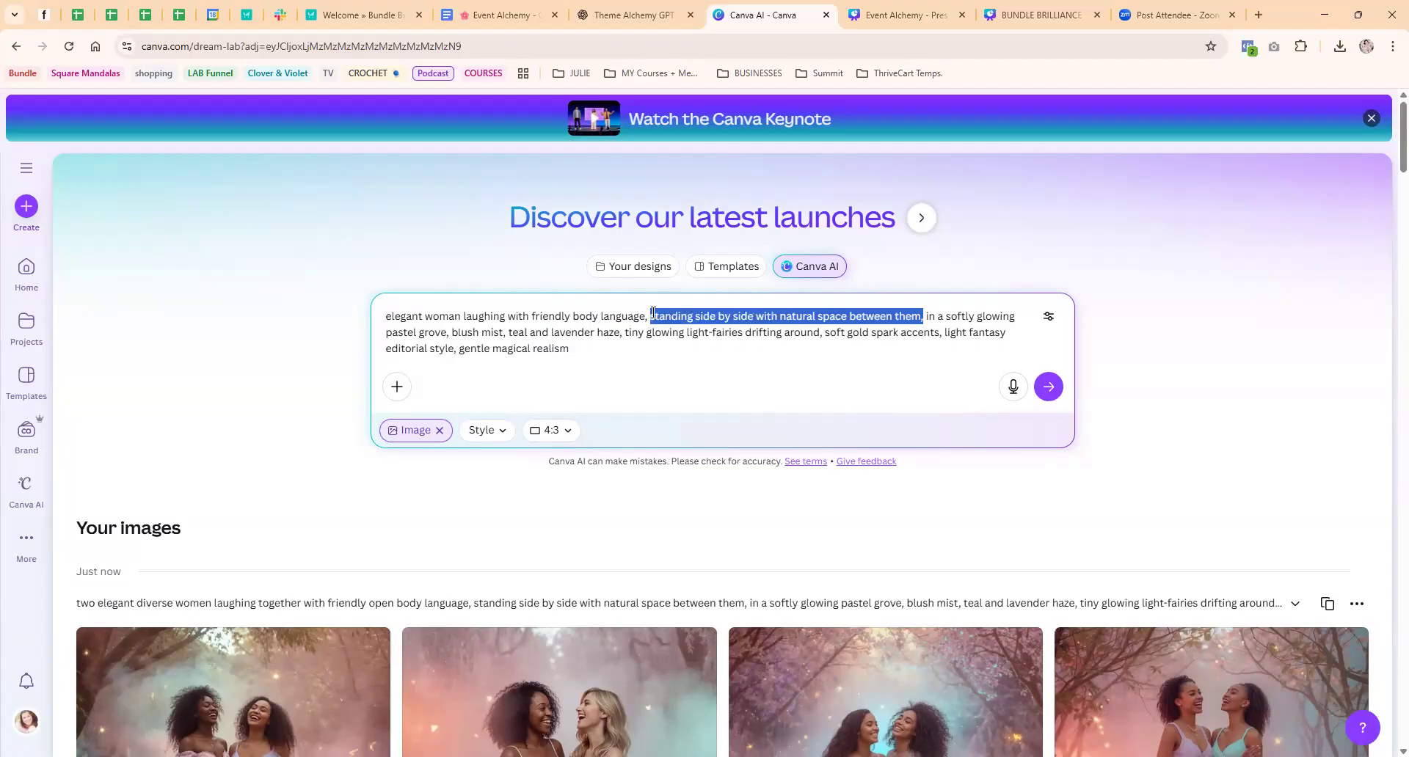
key("BackSpace")
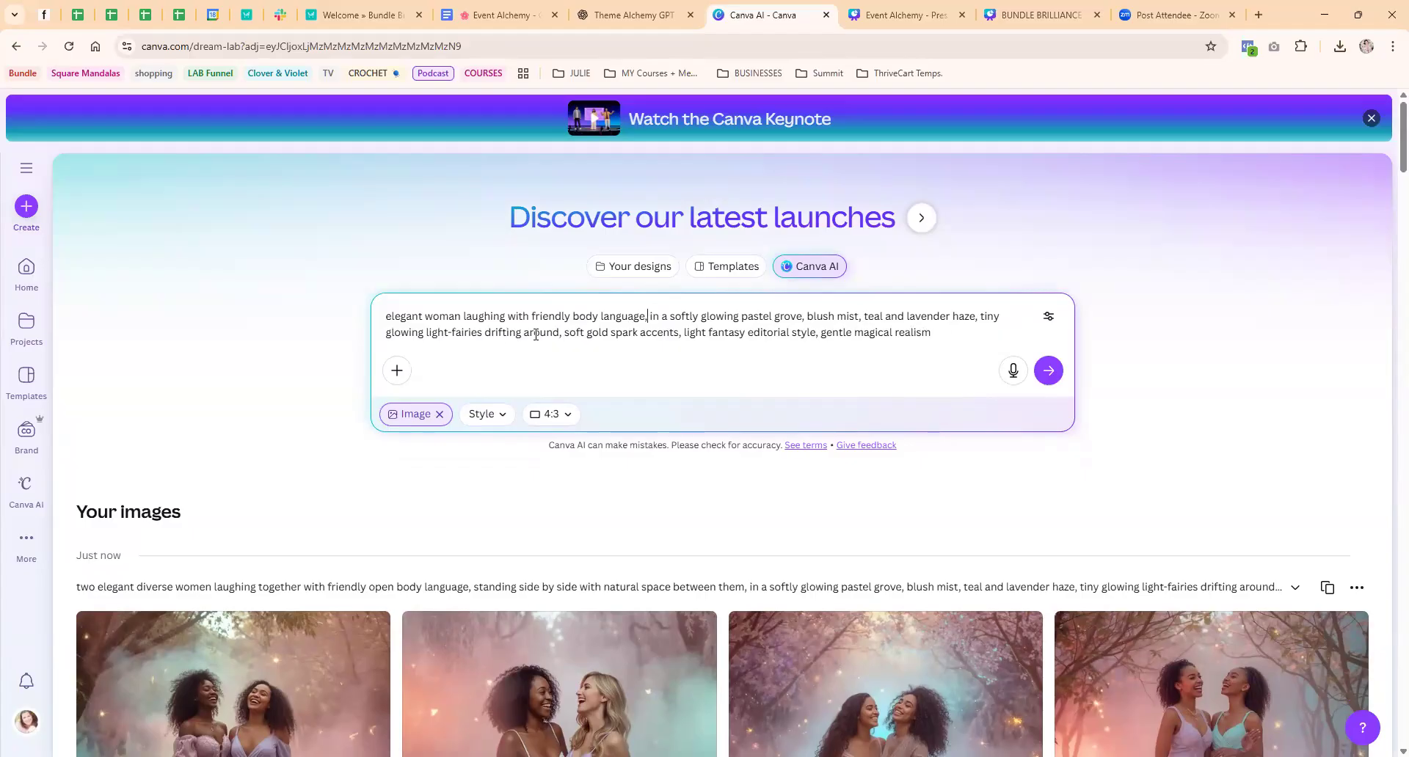
key("Return")
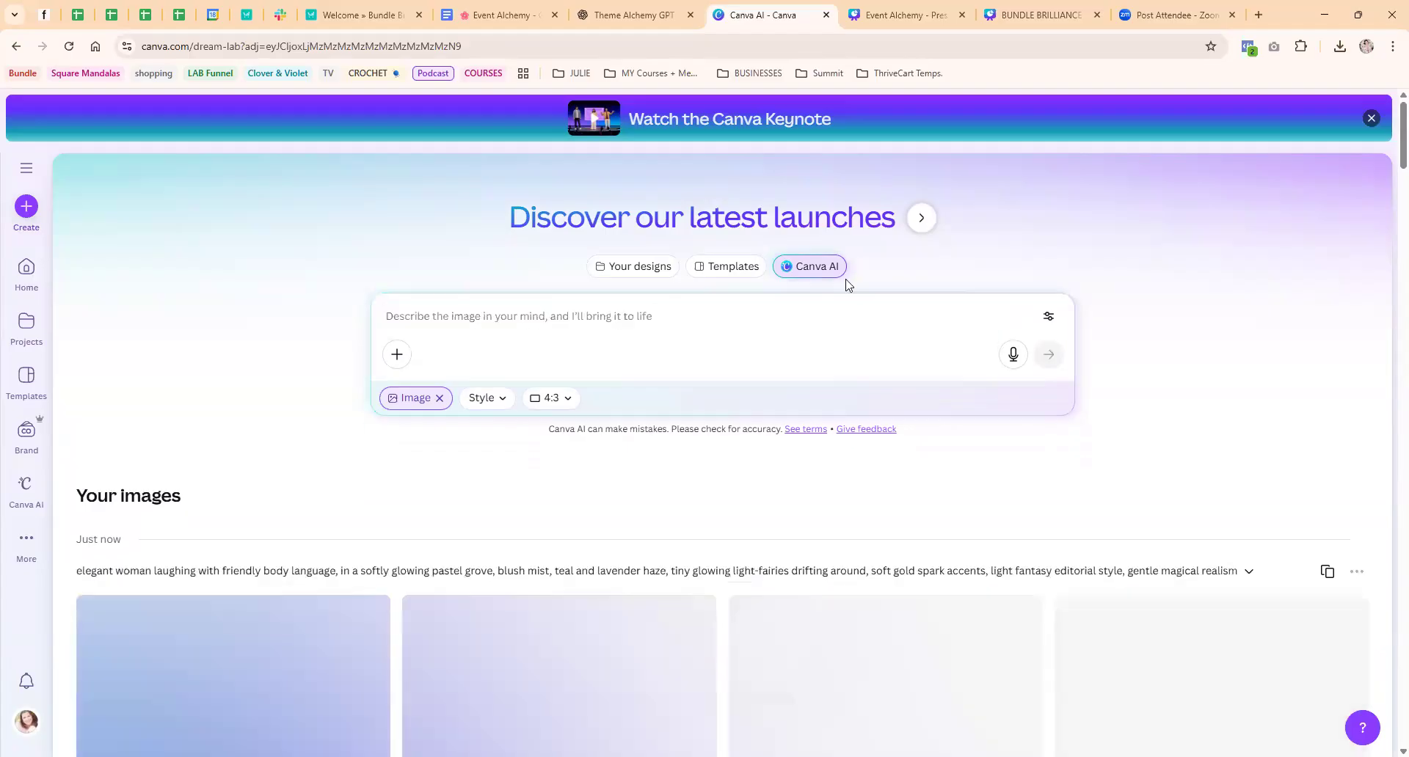
Review the new set of single-woman images, enlarge the second one and close it
scroll(299, 355, "down", 1)
scroll(301, 354, "down", 2)
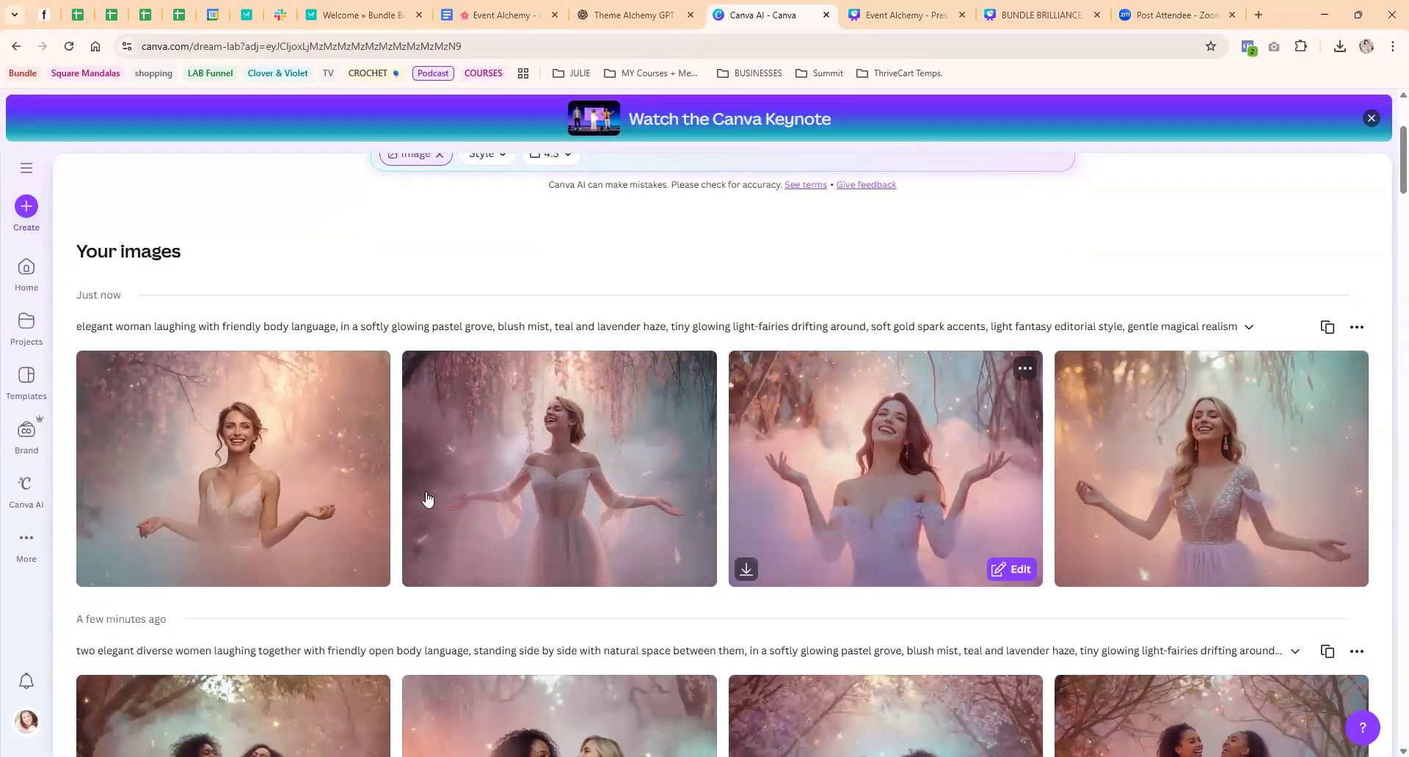
left_click(591, 423)
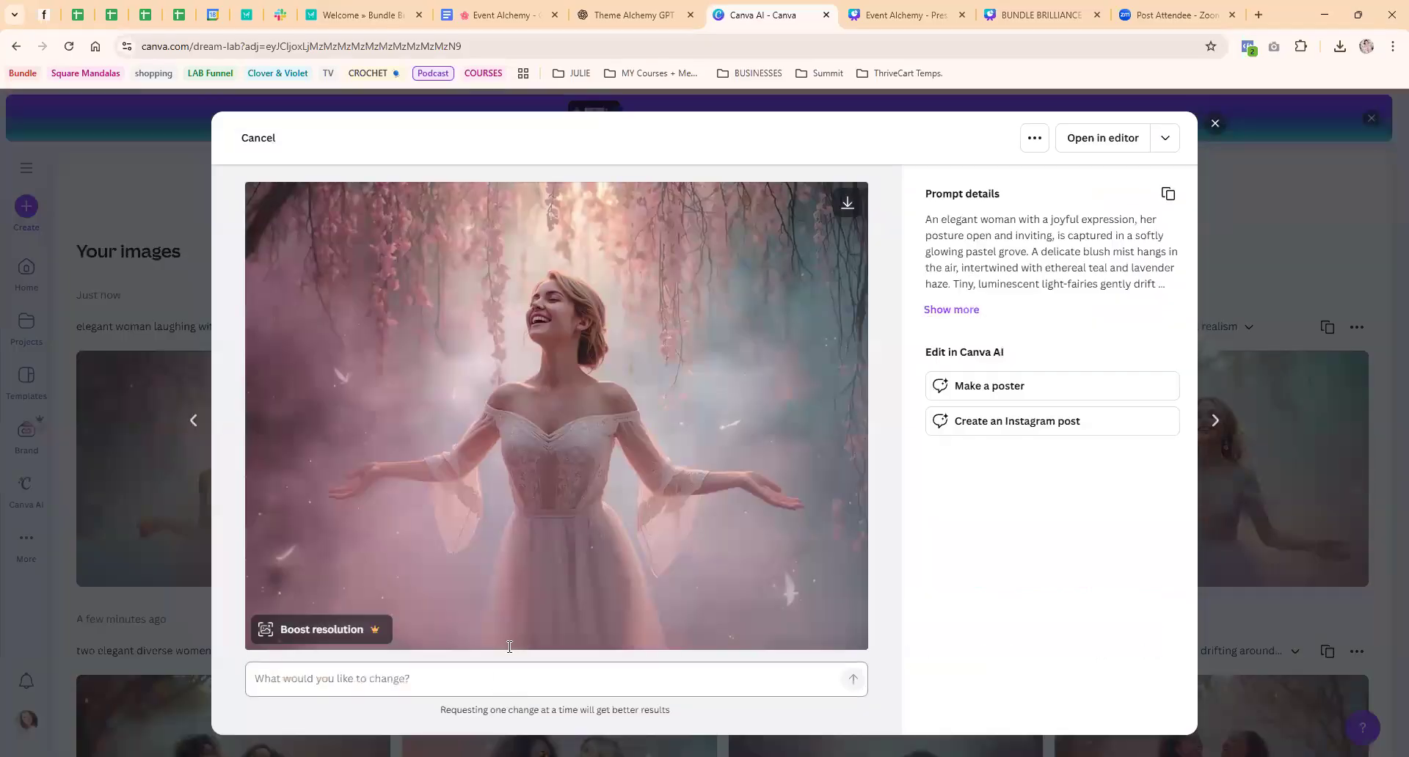
left_click(140, 266)
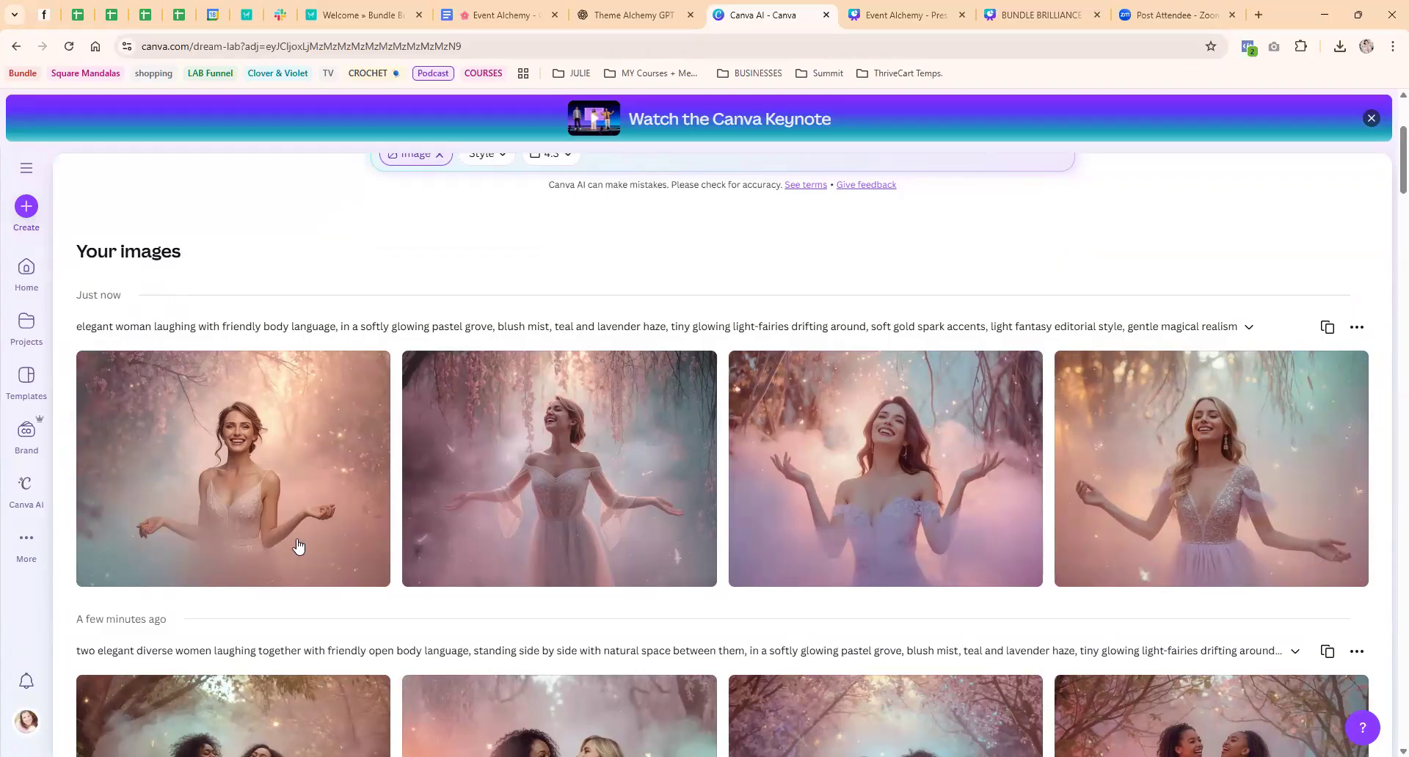
Browse the earlier generated image sets to compare the grove scenes and the women portraits
mouse_move(627, 514)
scroll(639, 506, "down", 15)
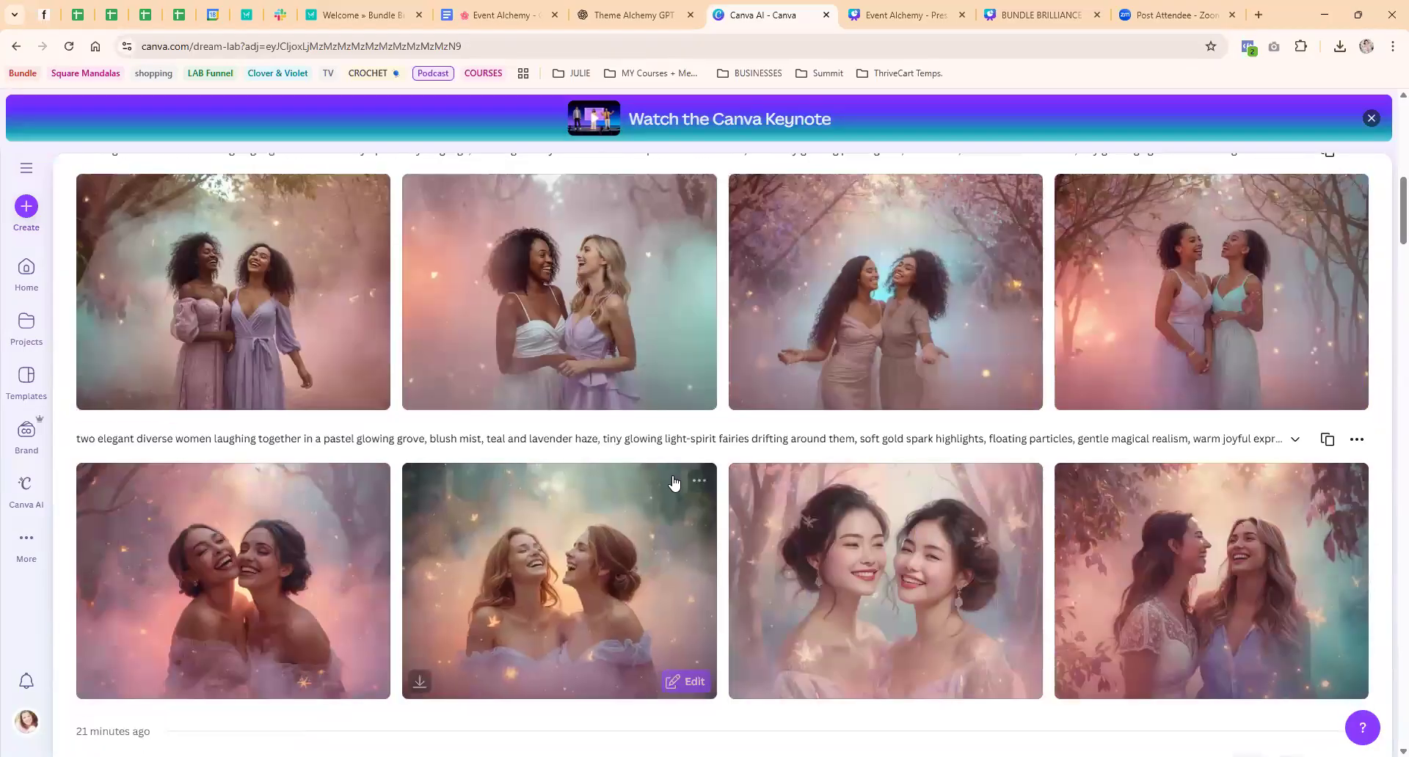
scroll(674, 482, "down", 10)
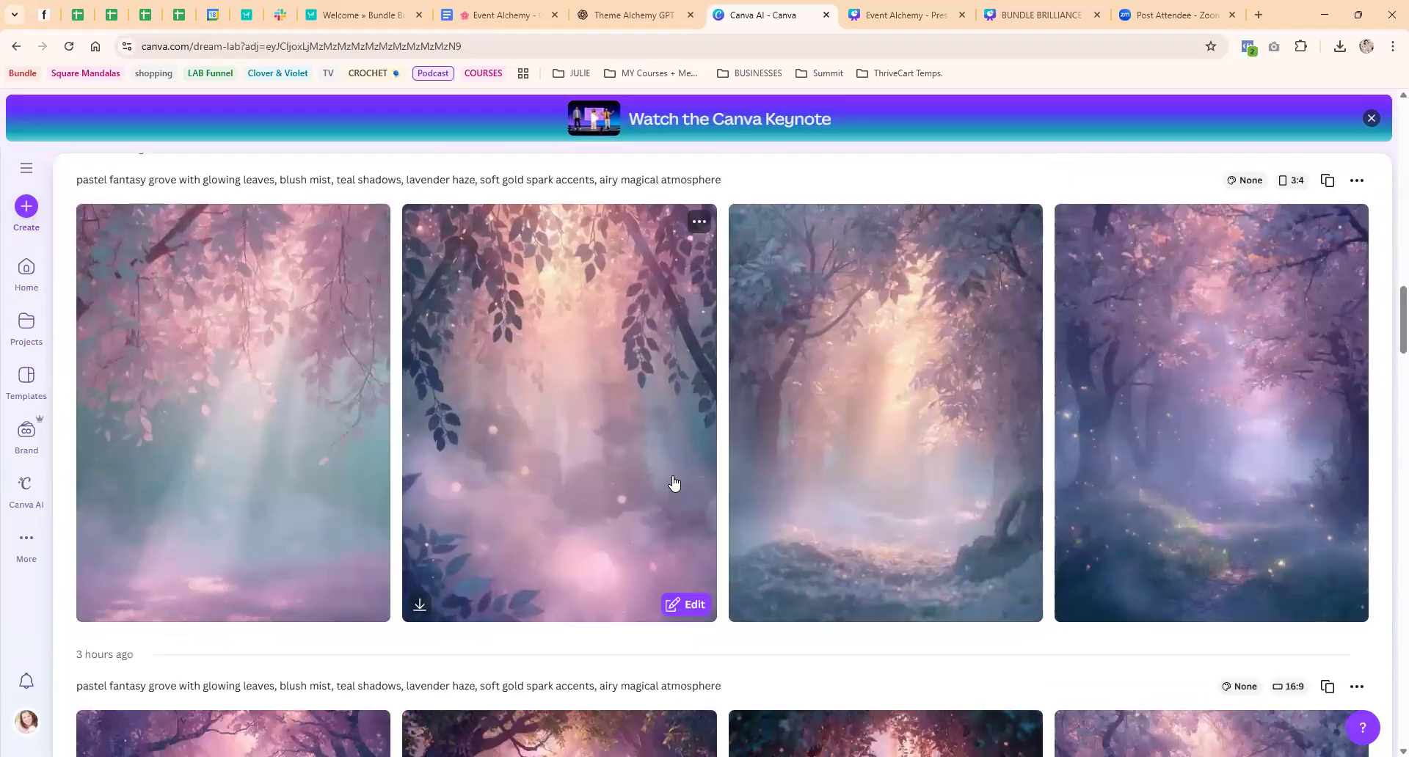
scroll(674, 482, "down", 5)
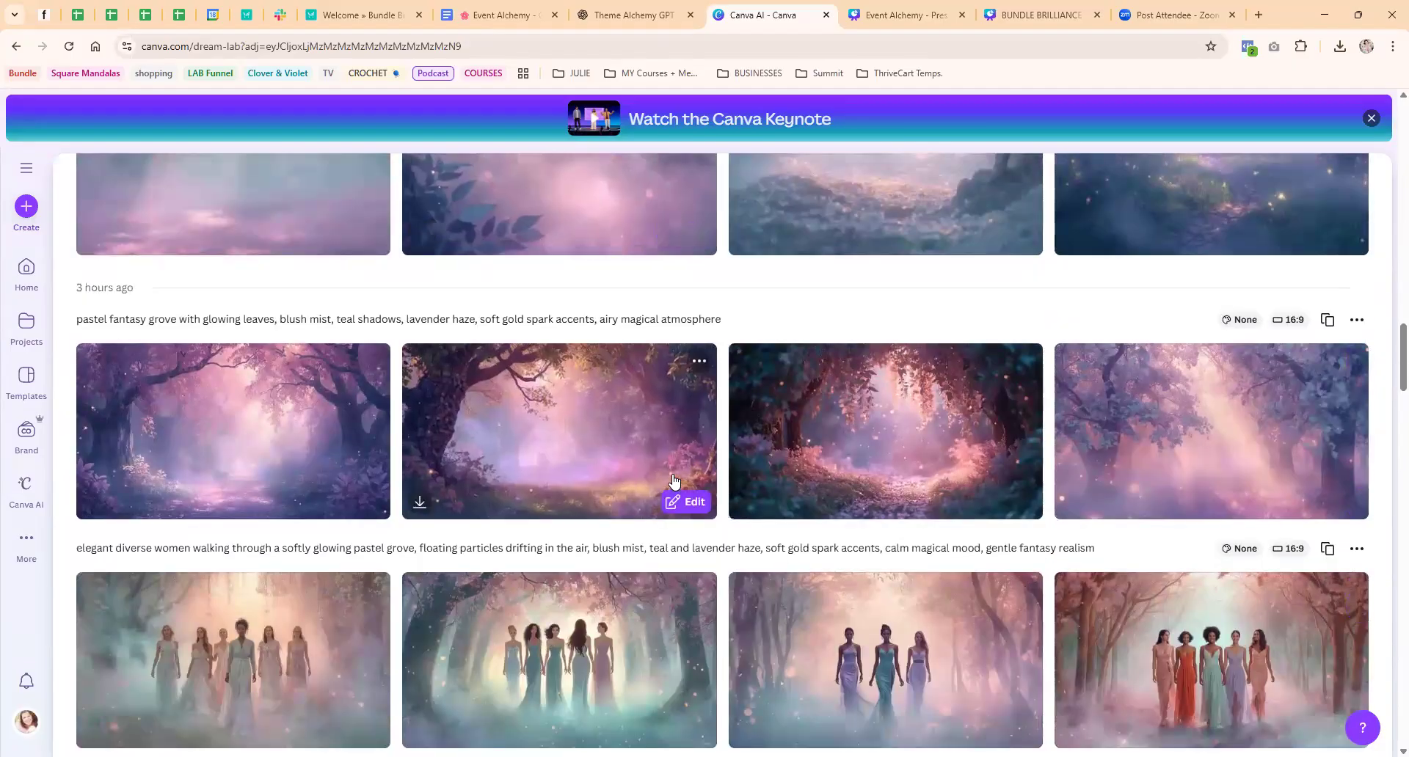
scroll(674, 483, "down", 2)
scroll(673, 482, "down", 8)
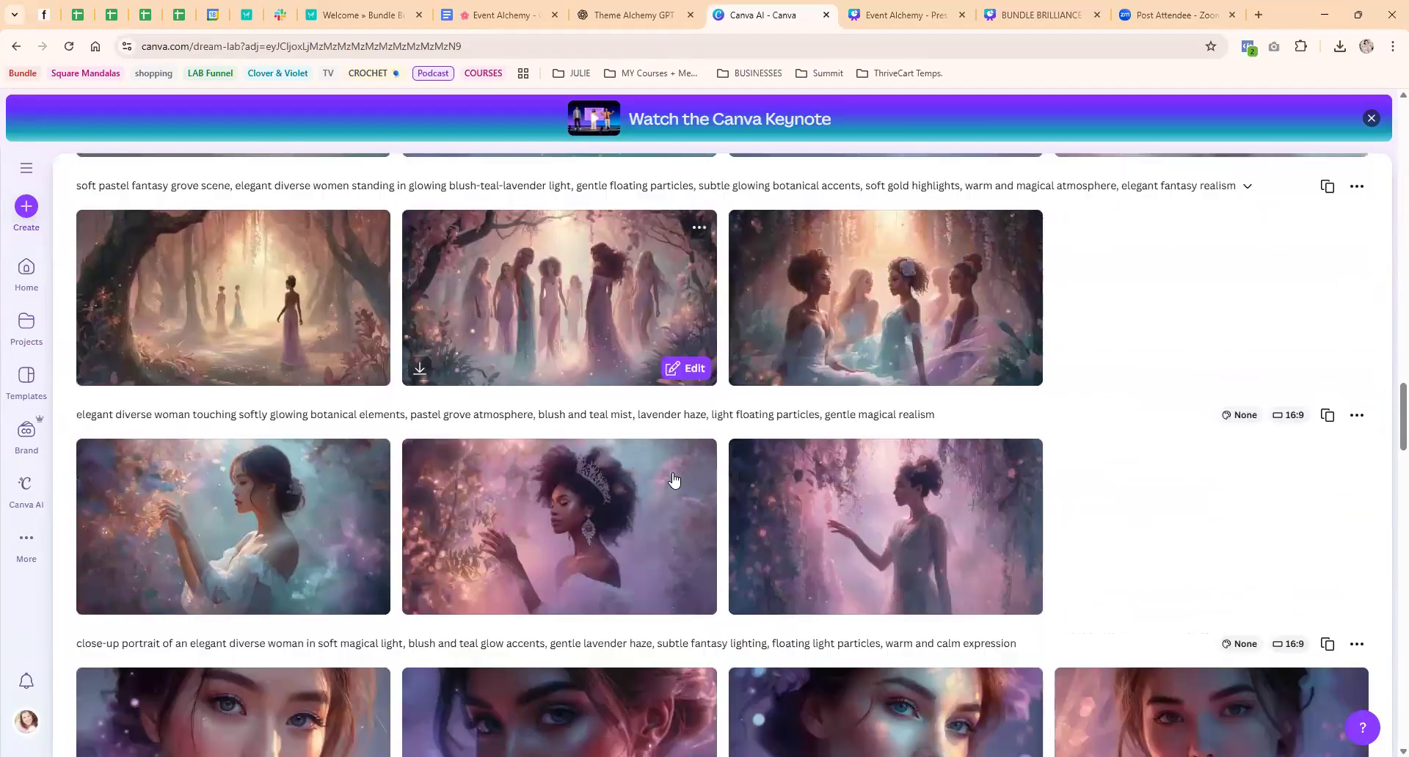
Browse the earlier generated portrait, floating-light and glowing forest image sets along with their prompts
scroll(674, 480, "down", 2)
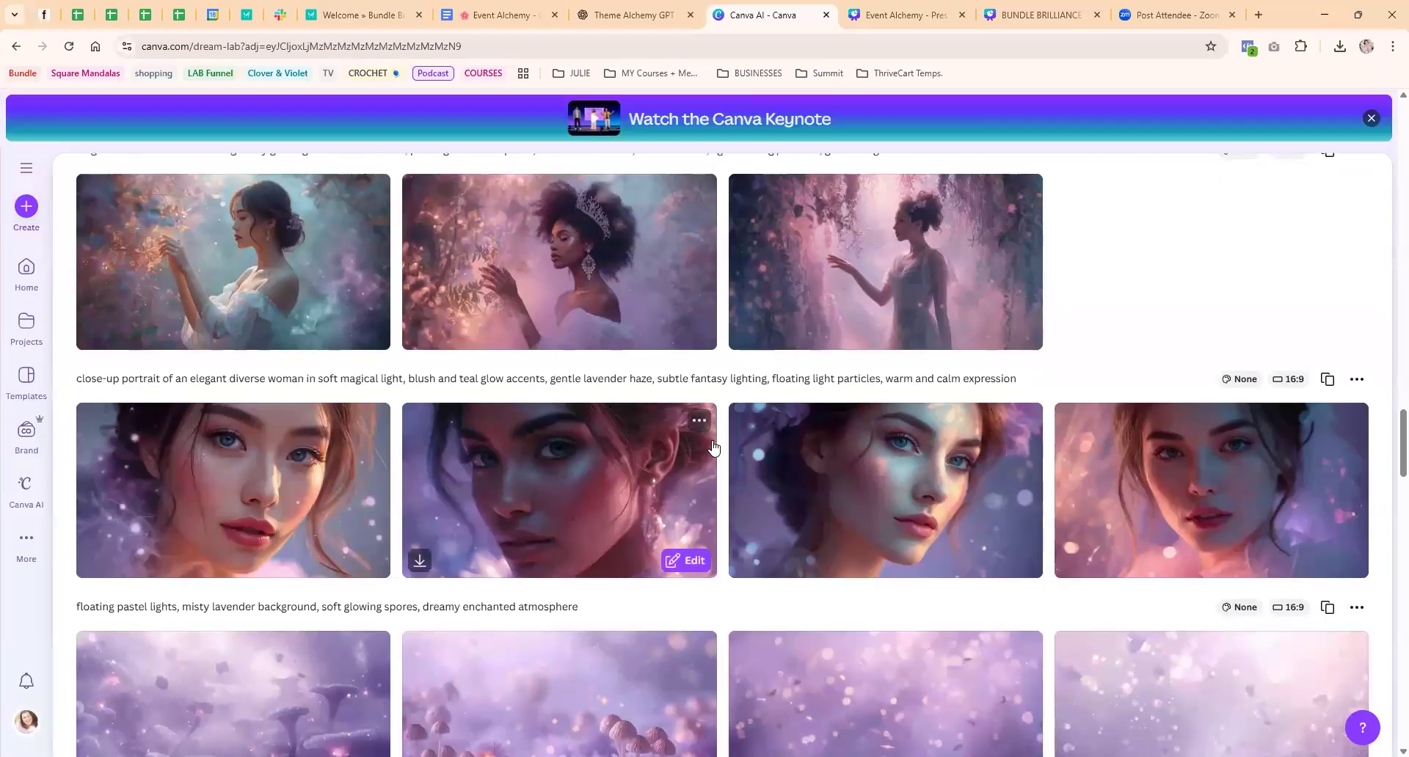
scroll(749, 452, "down", 5)
scroll(749, 453, "down", 2)
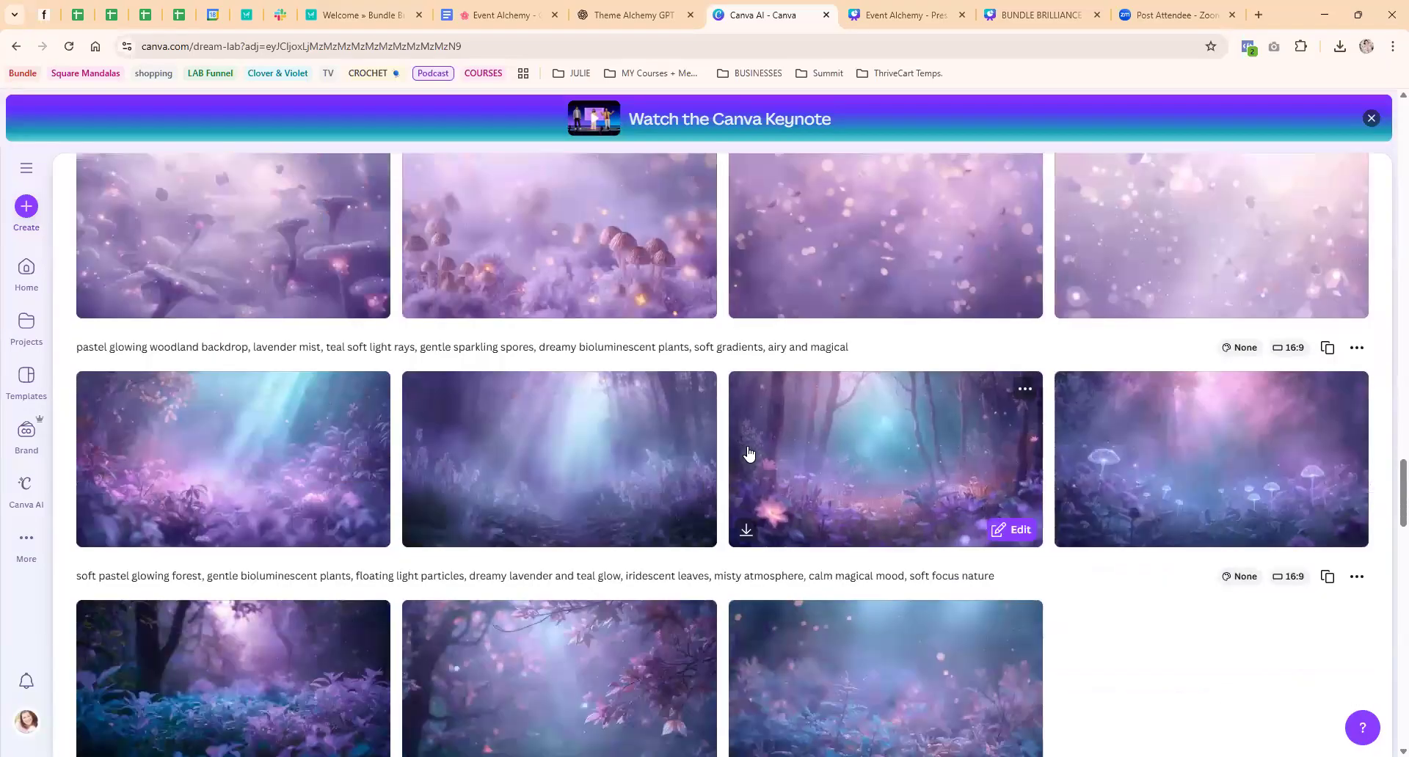
scroll(749, 453, "down", 3)
scroll(747, 448, "up", 2)
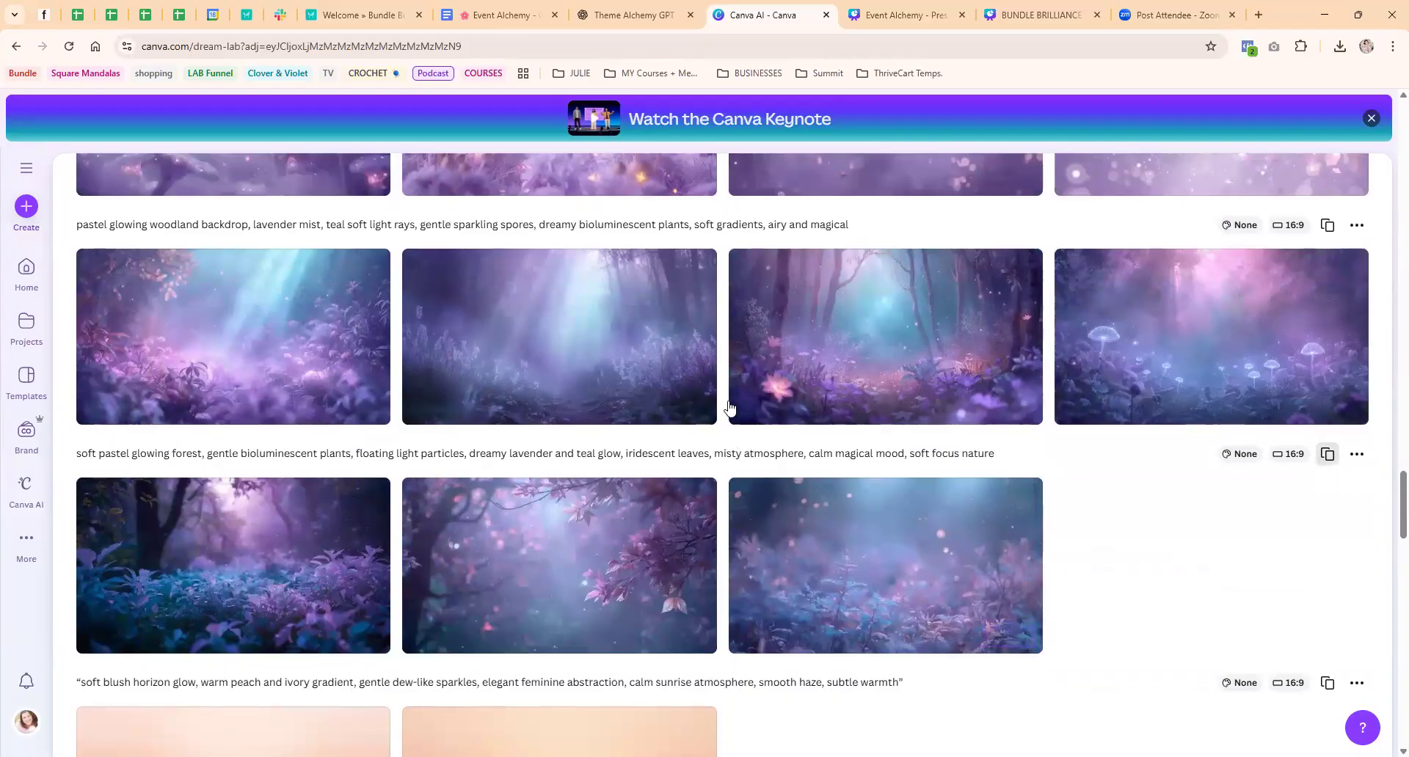
scroll(826, 436, "up", 10)
scroll(827, 437, "up", 15)
scroll(917, 444, "down", 2)
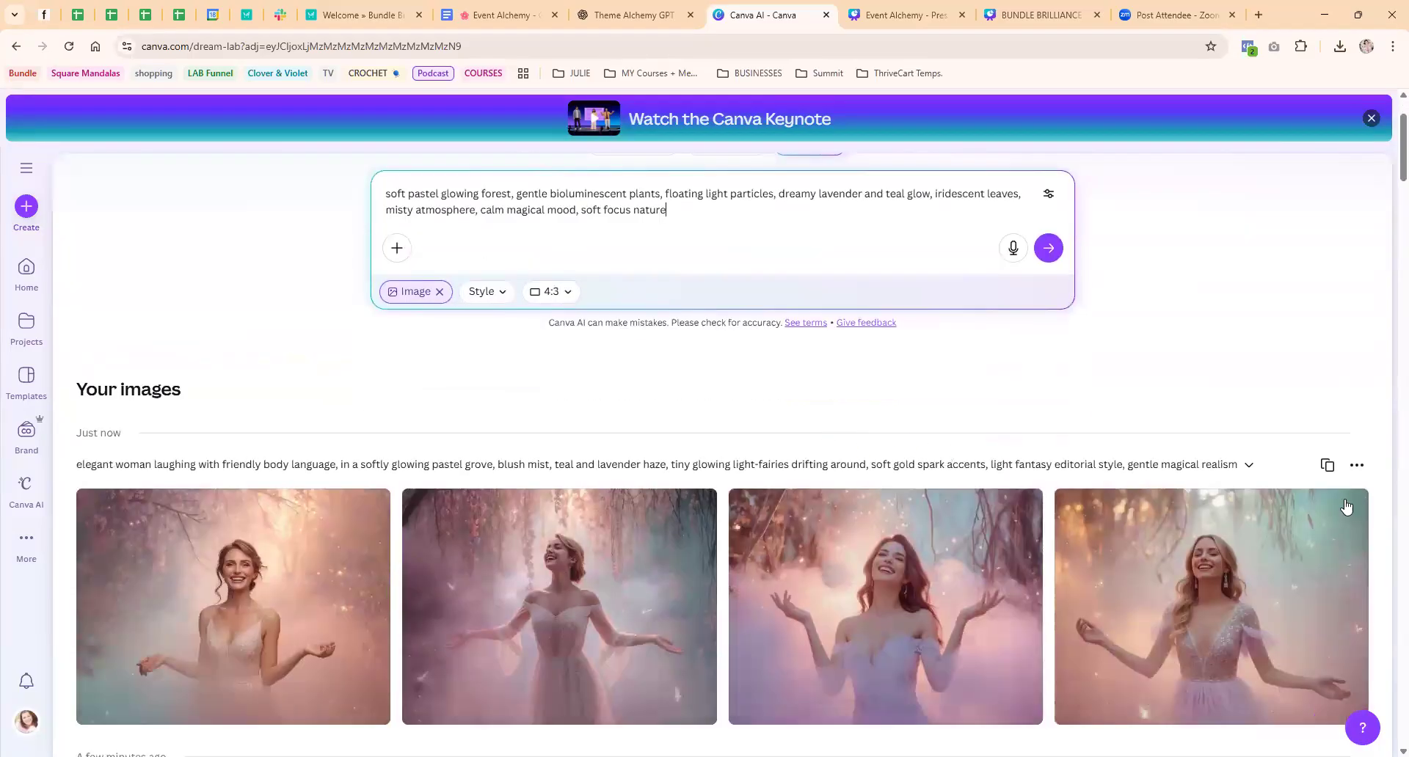
Reuse the "elegant woman laughing with friendly body language" prompt and generate another set of images
left_click(1326, 465)
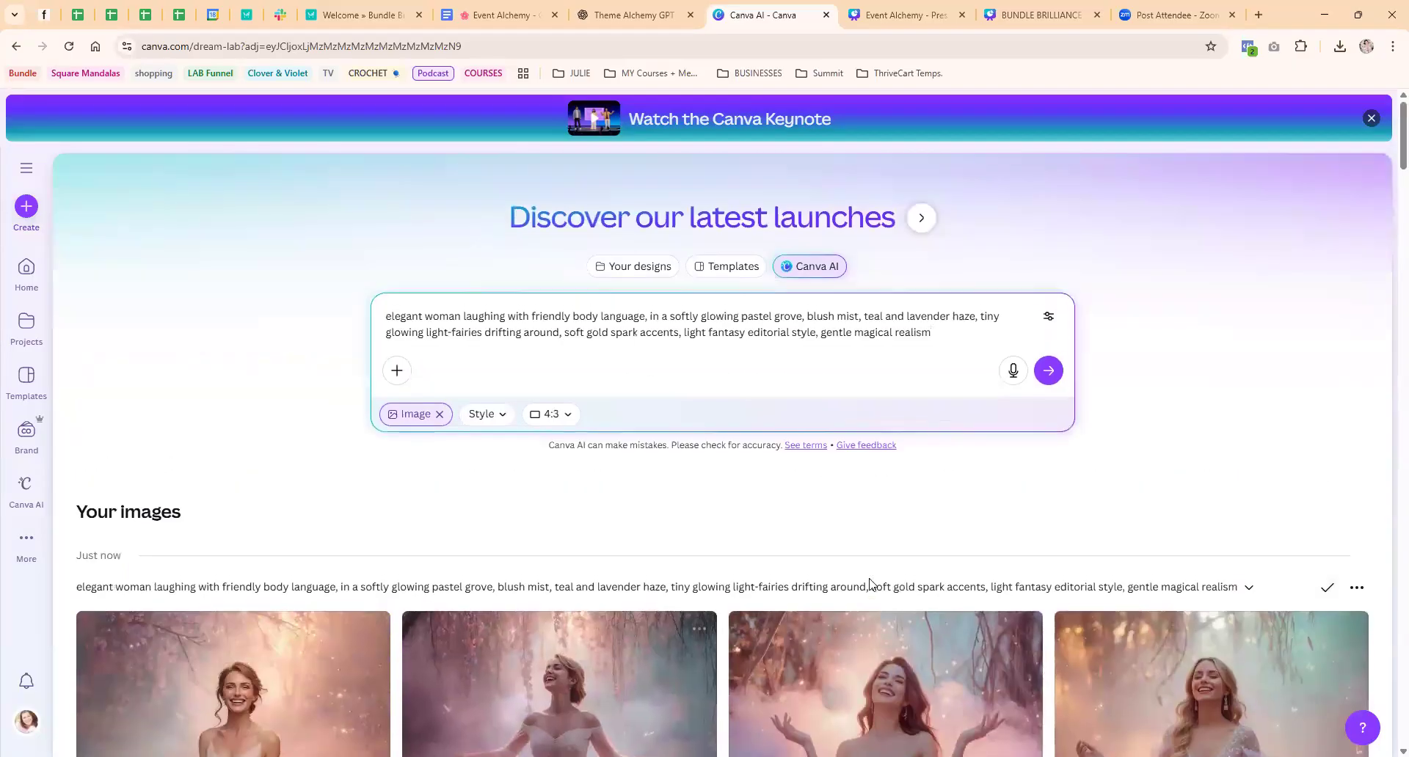
left_click(955, 595)
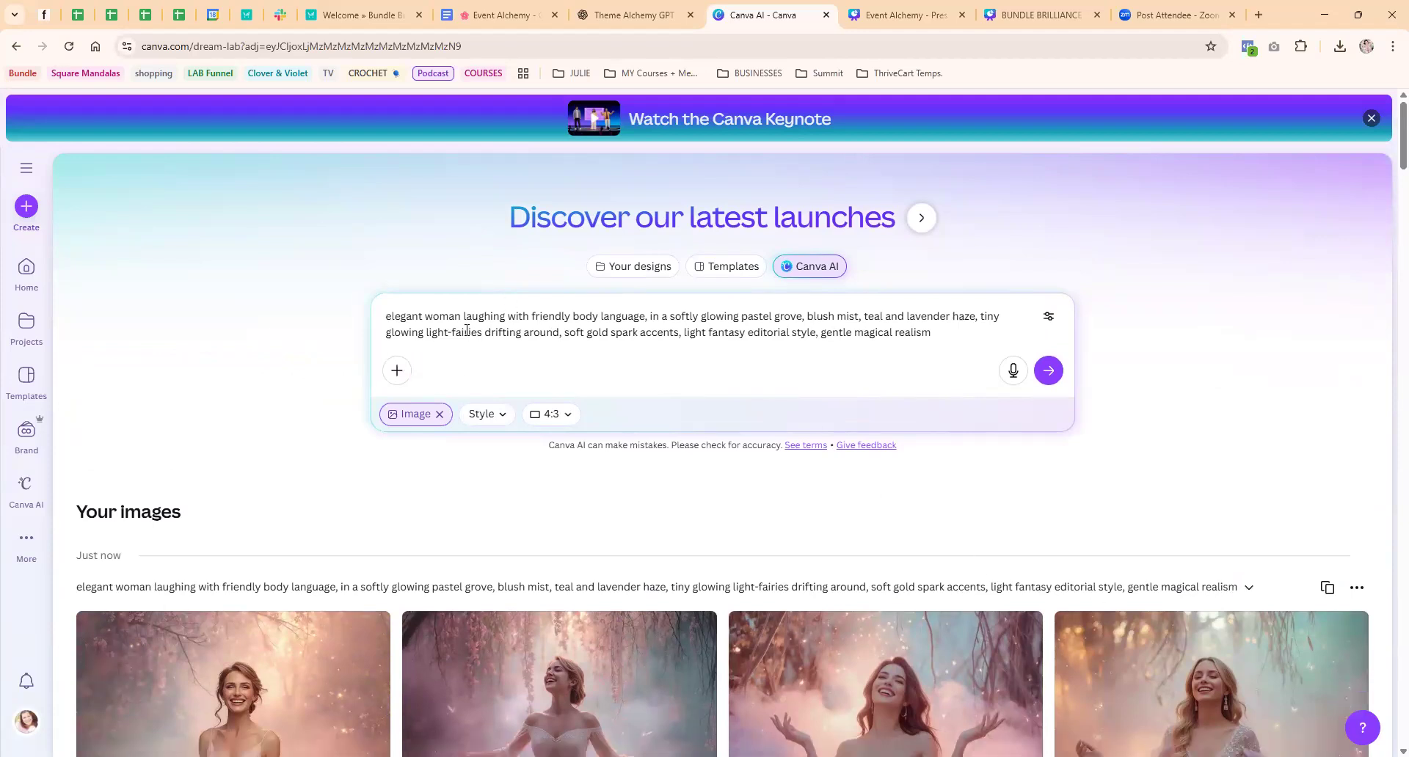
key("Return")
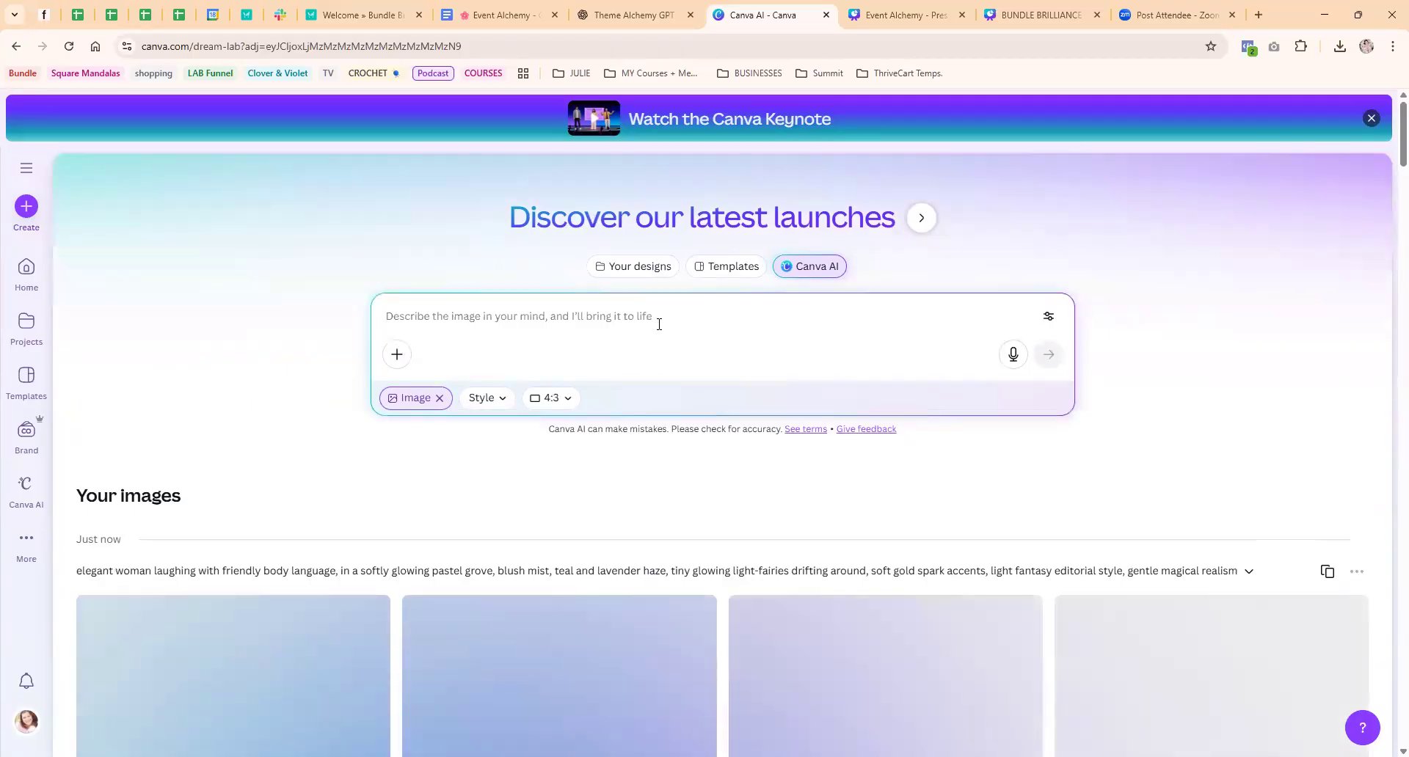
Try to combine the reused laughing-woman prompt with the two-women friendship prompt in one image prompt
key("ctrl+v")
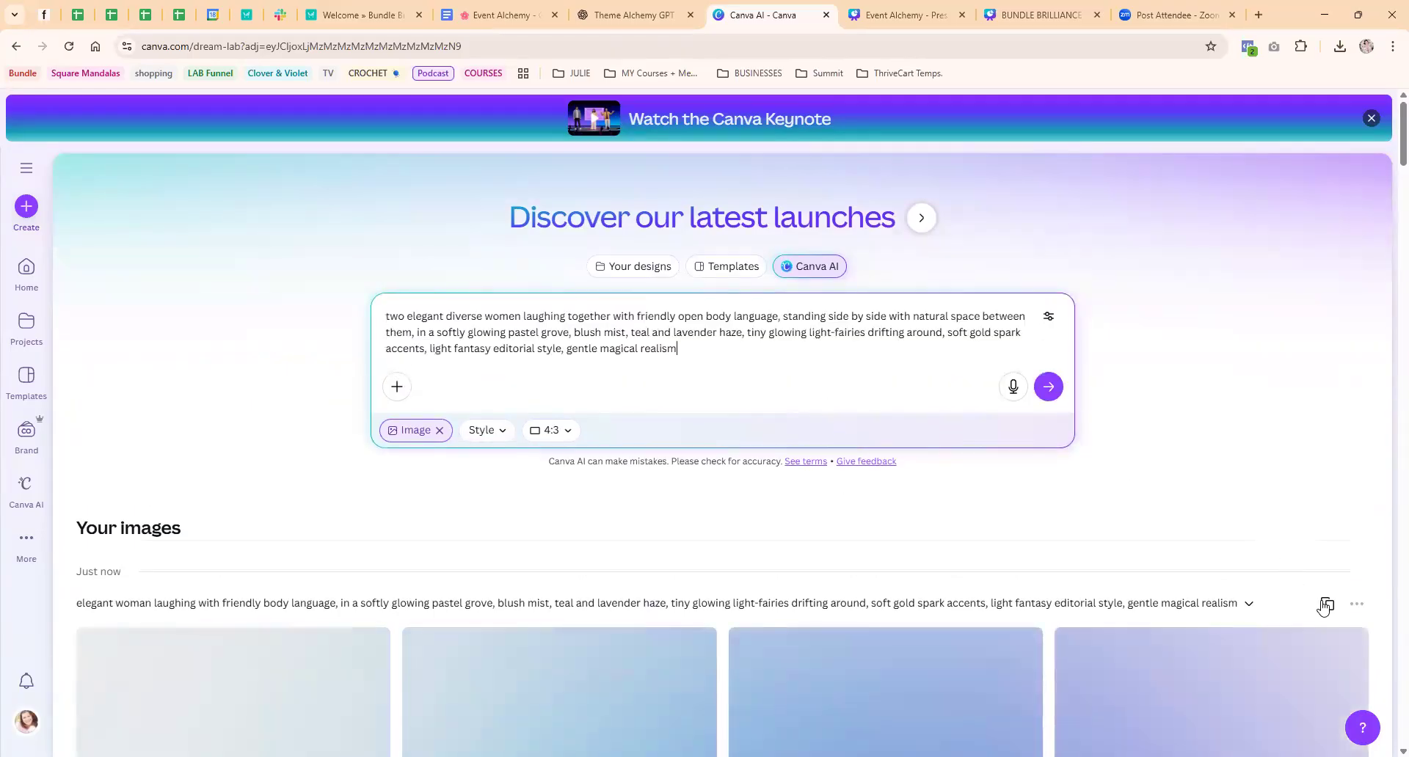
left_click(1326, 604)
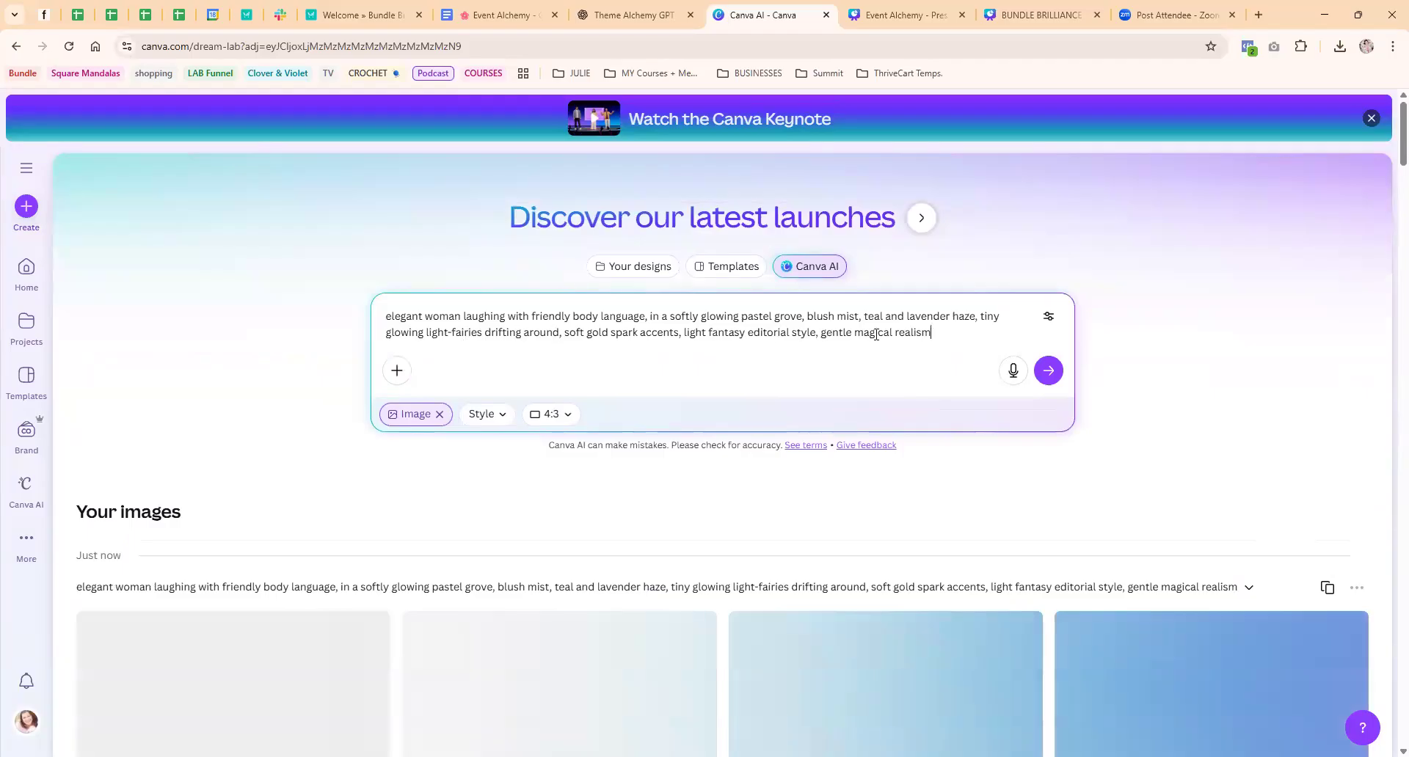
key("shift+Return")
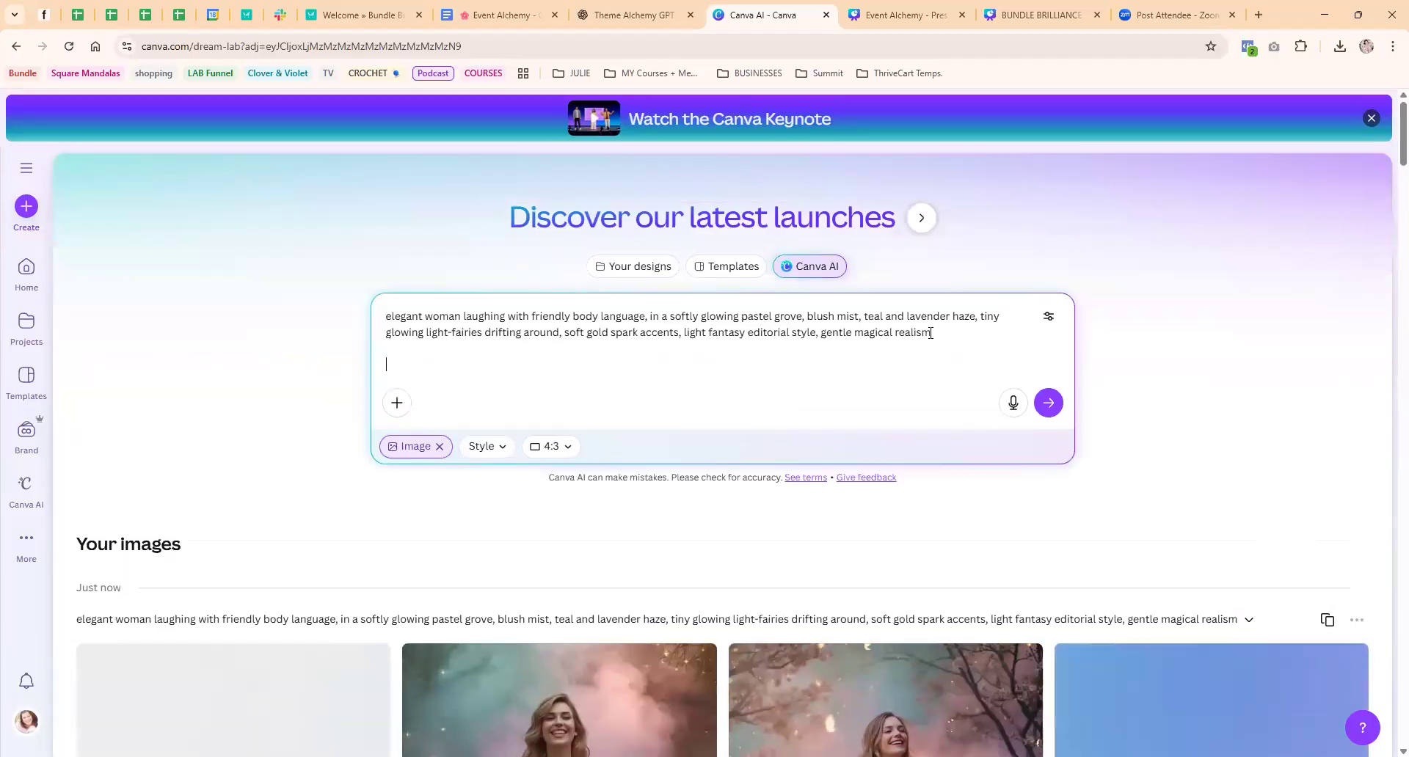
key("ctrl+v")
left_click(531, 348)
left_click_drag(679, 397, 388, 370)
key("BackSpace")
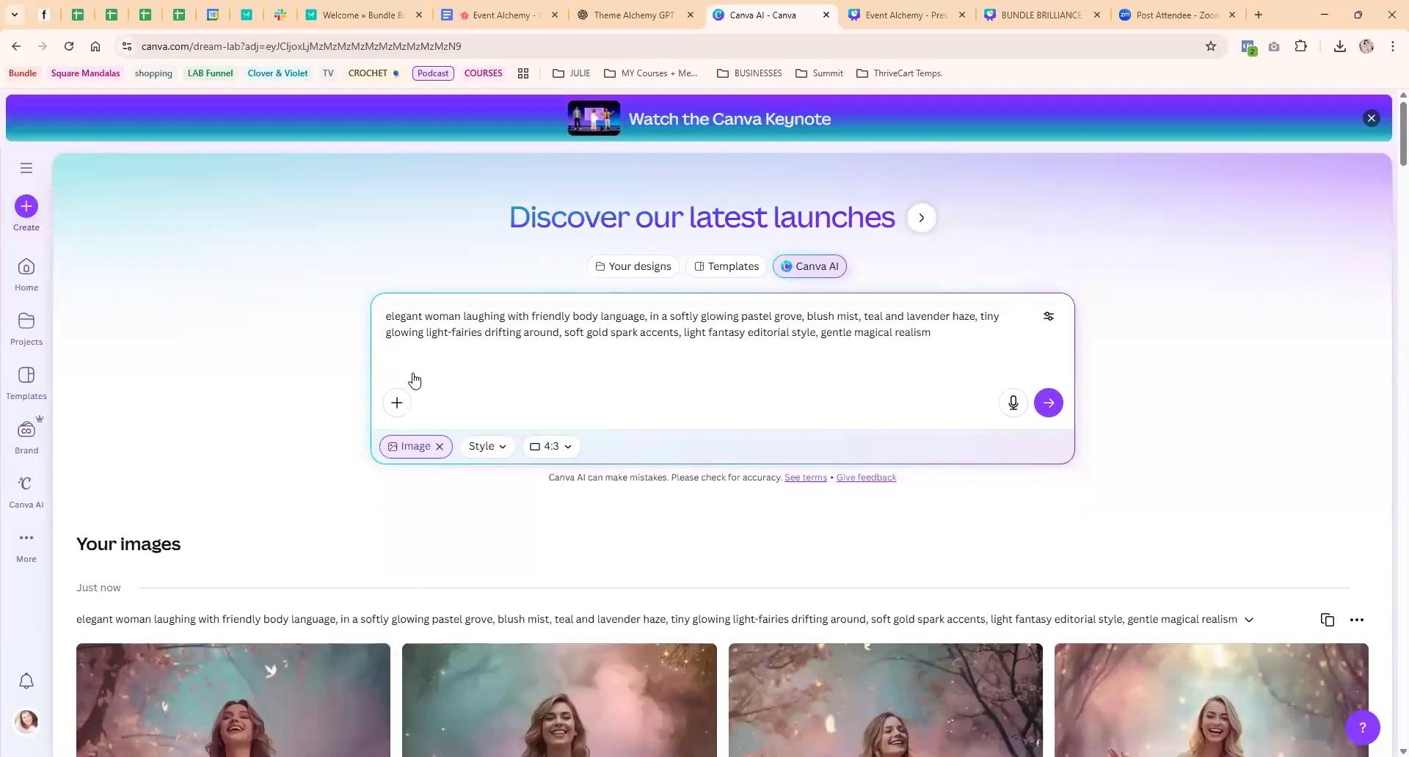
Reuse the earlier "close-up portrait of an elegant diverse woman" prompt and paste the two-women friendship prompt beneath it
scroll(414, 375, "down", 4)
mouse_move(1247, 538)
scroll(1245, 539, "down", 15)
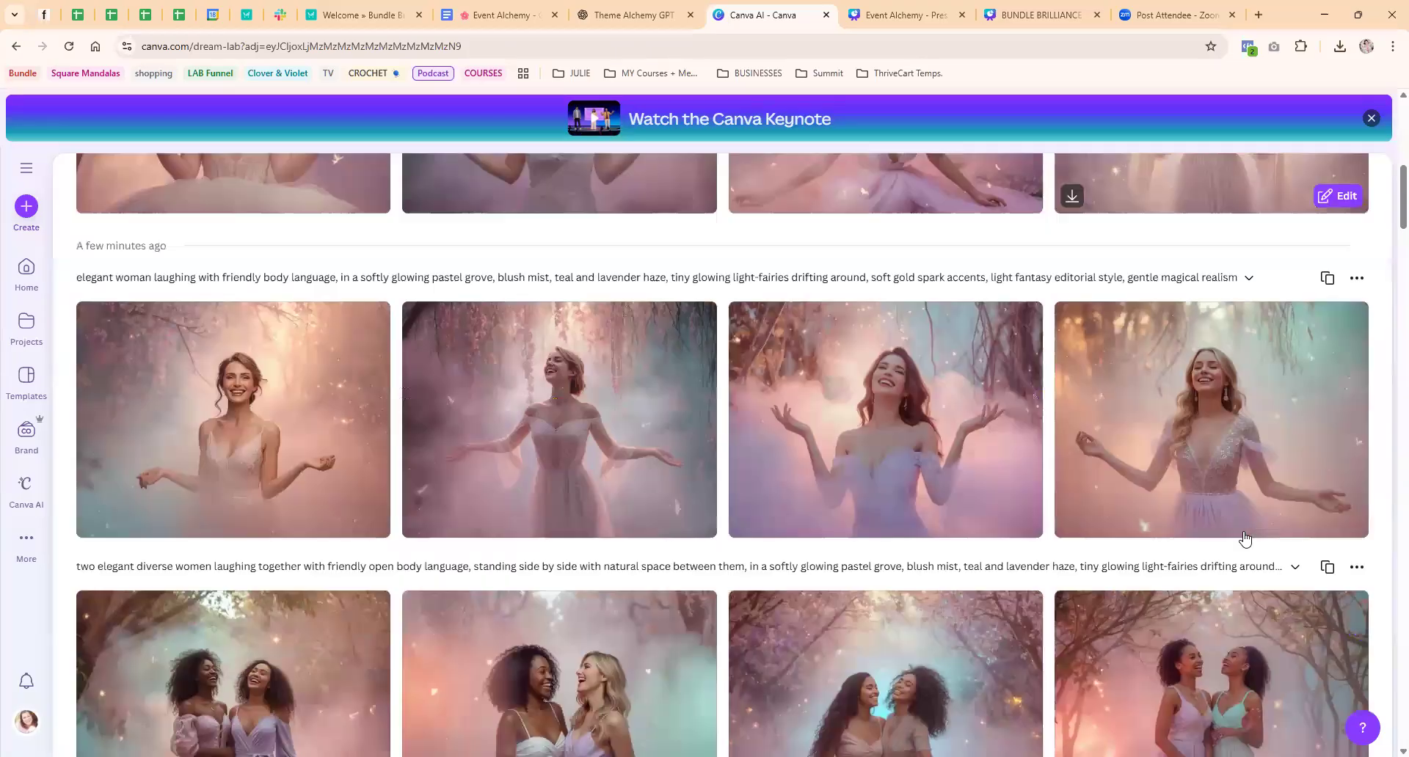
scroll(1245, 539, "down", 15)
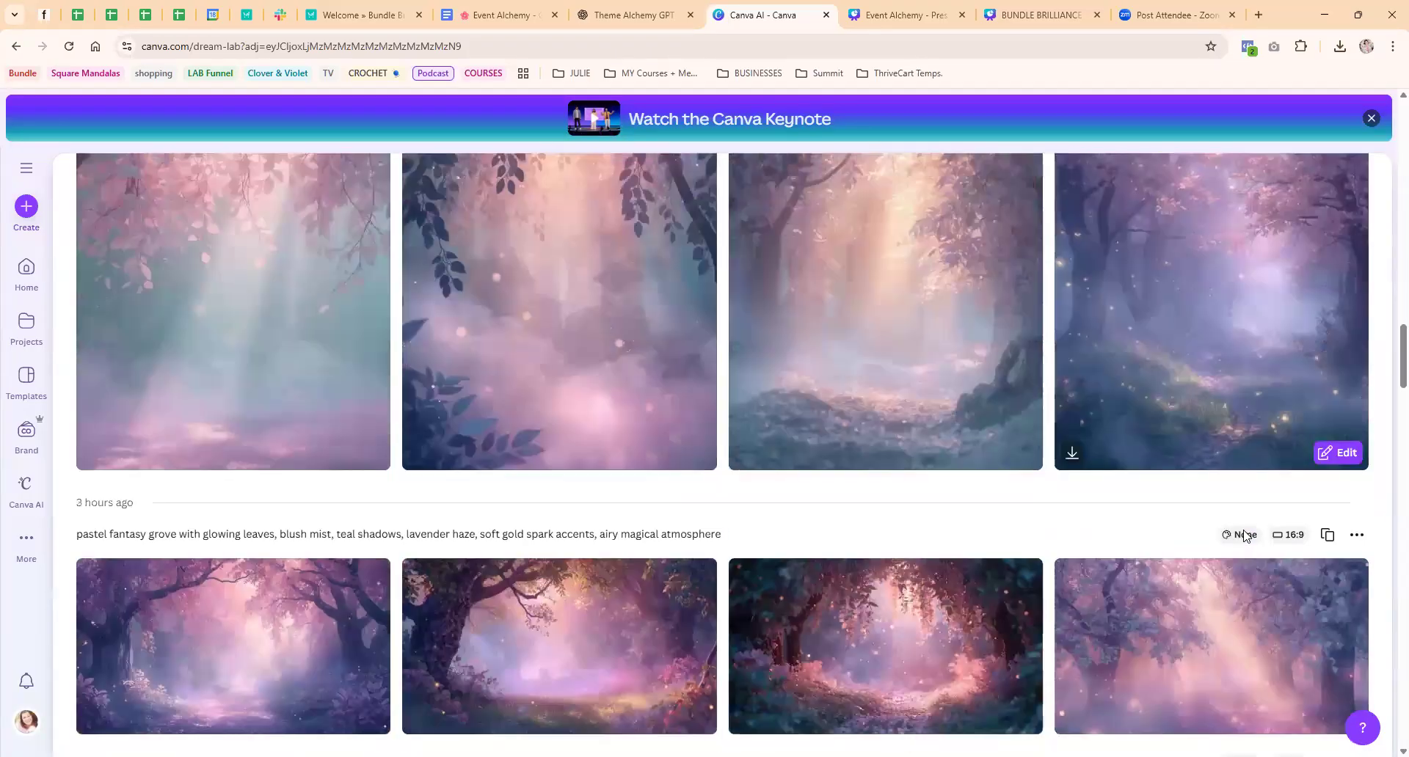
scroll(922, 512, "down", 5)
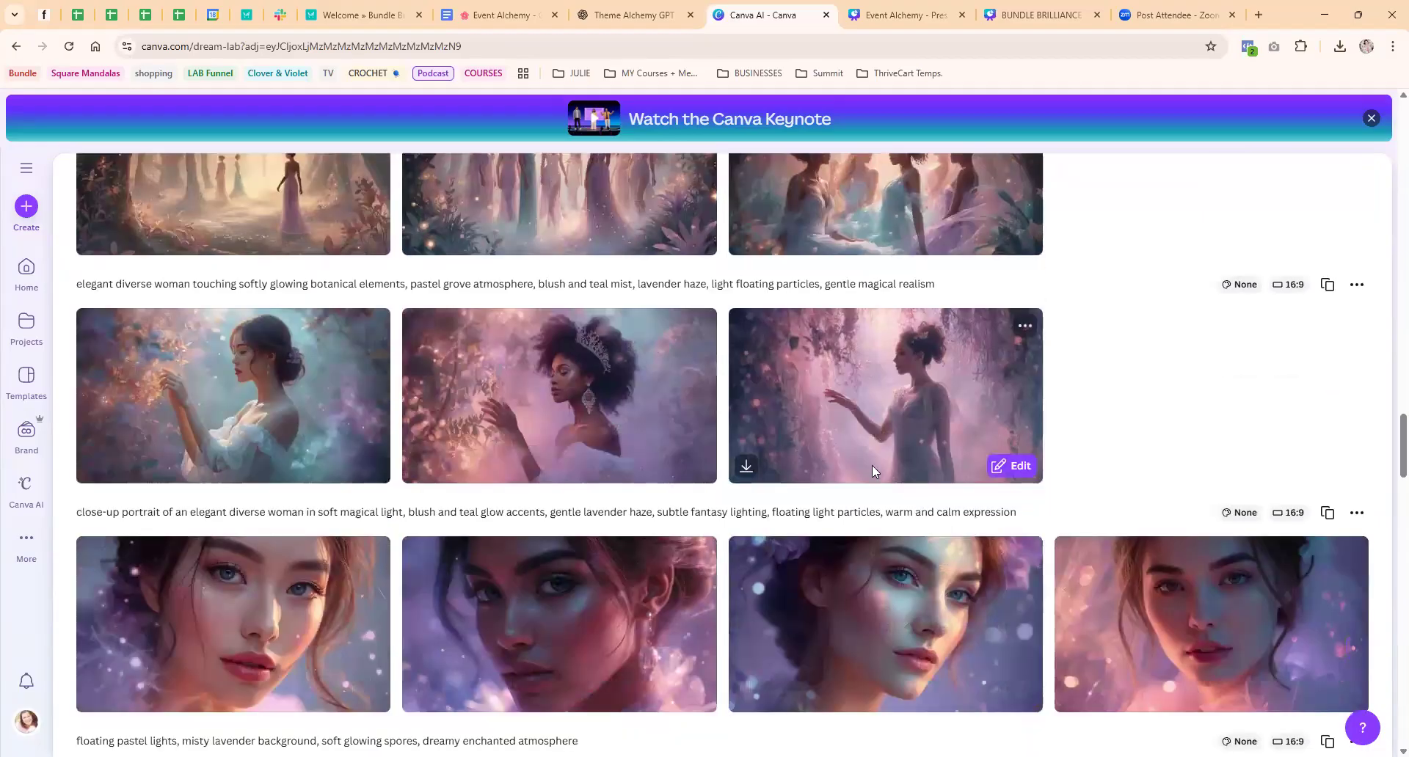
scroll(1257, 416, "up", 3)
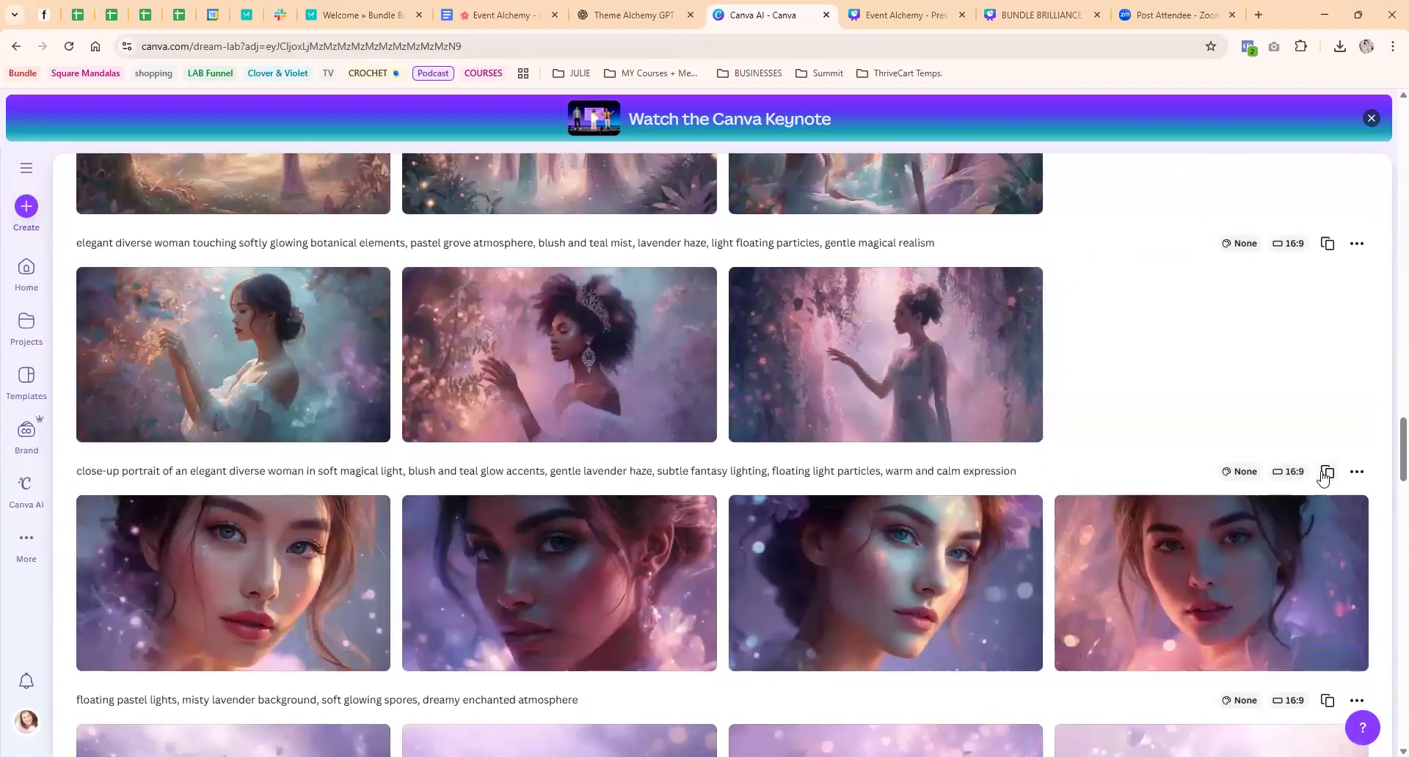
left_click(1329, 471)
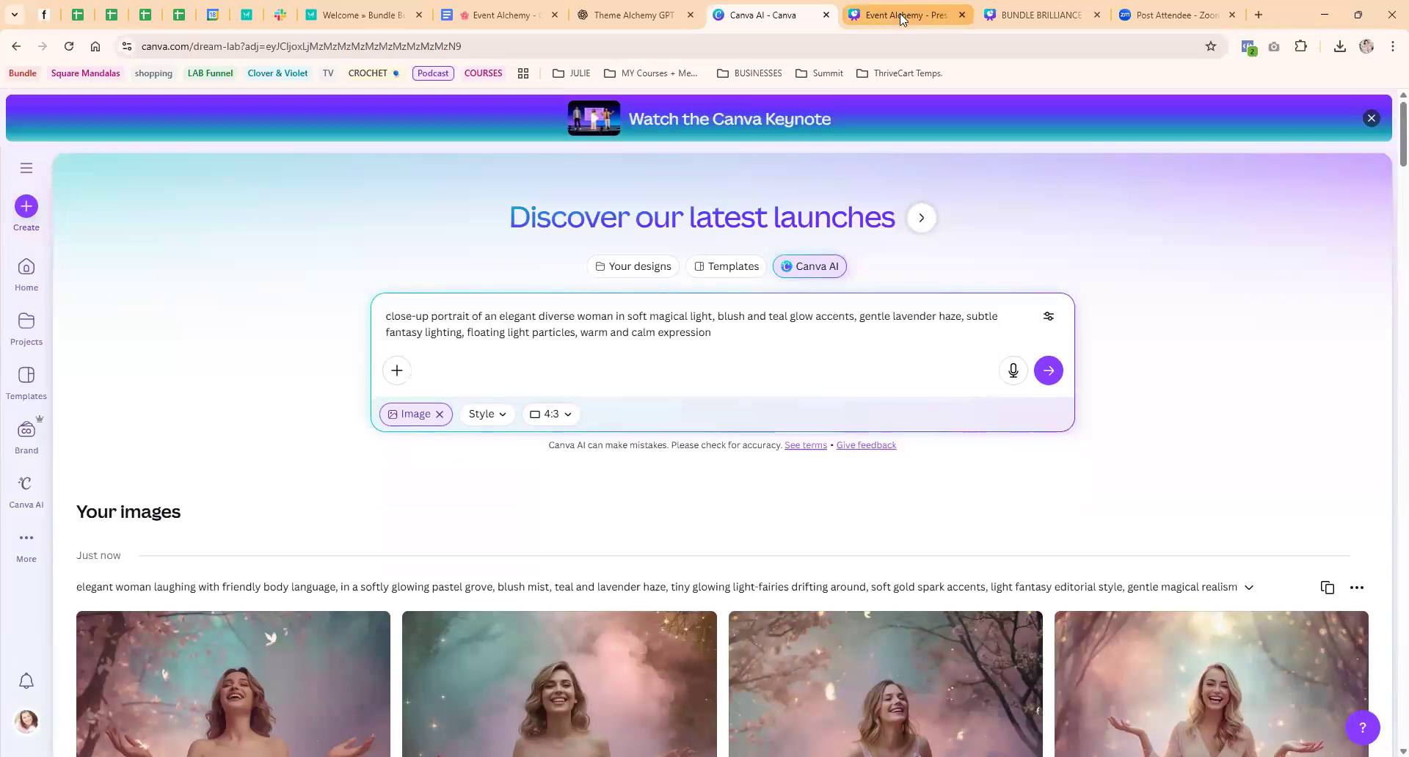
key("shift+Return")
key("shift+Return")
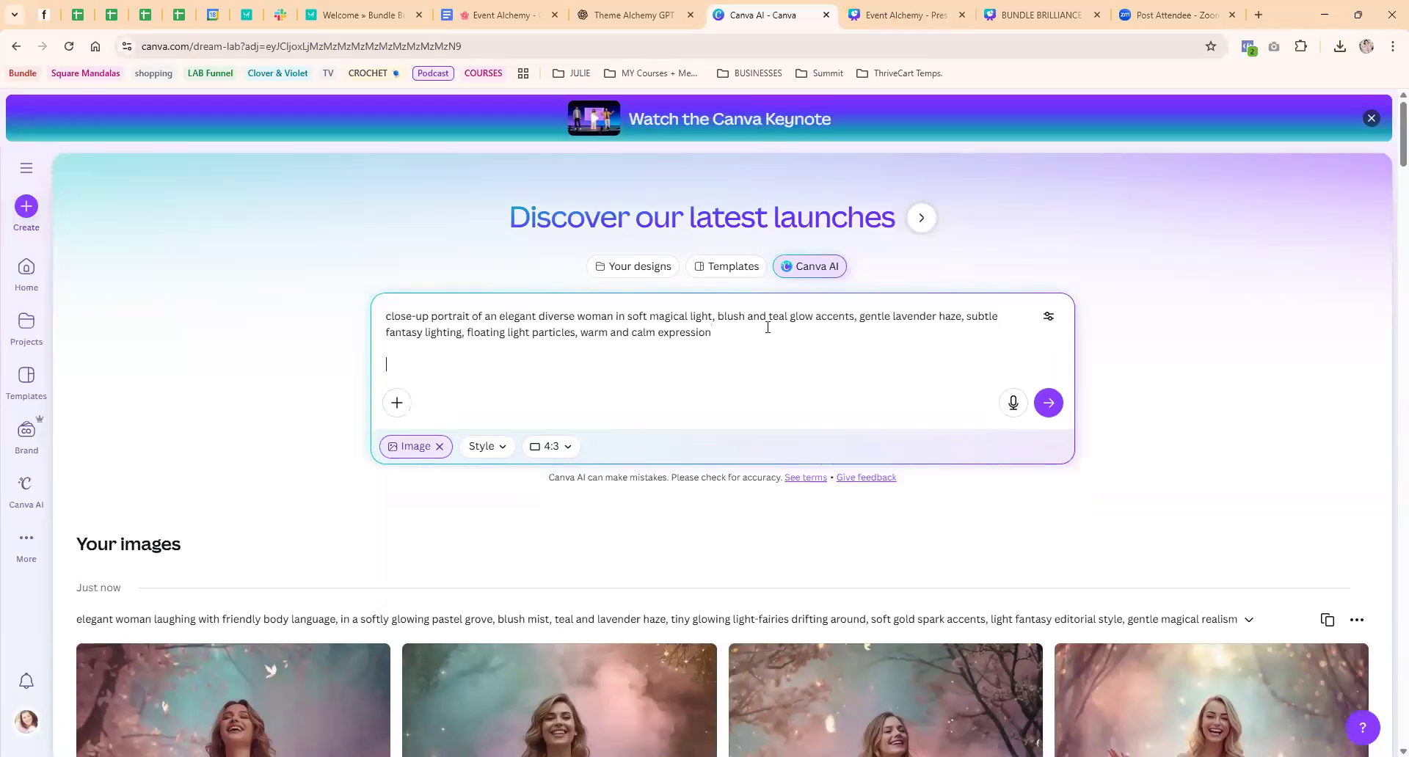
key("ctrl+v")
Delete the pasted text from "two elegant diverse women" through "space between them,", merge the remainder with the portrait prompt and generate the images
left_click_drag(385, 365, 755, 361)
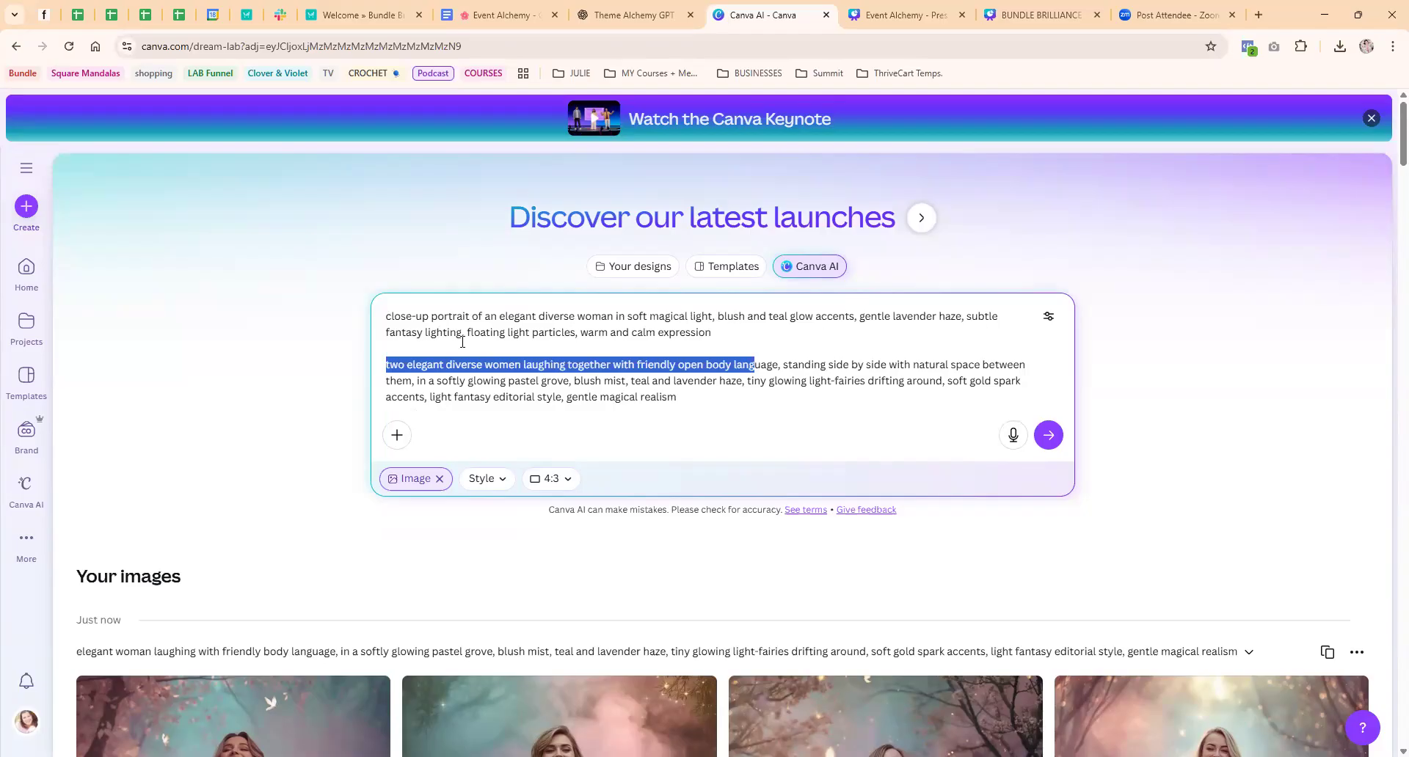
left_click(648, 365)
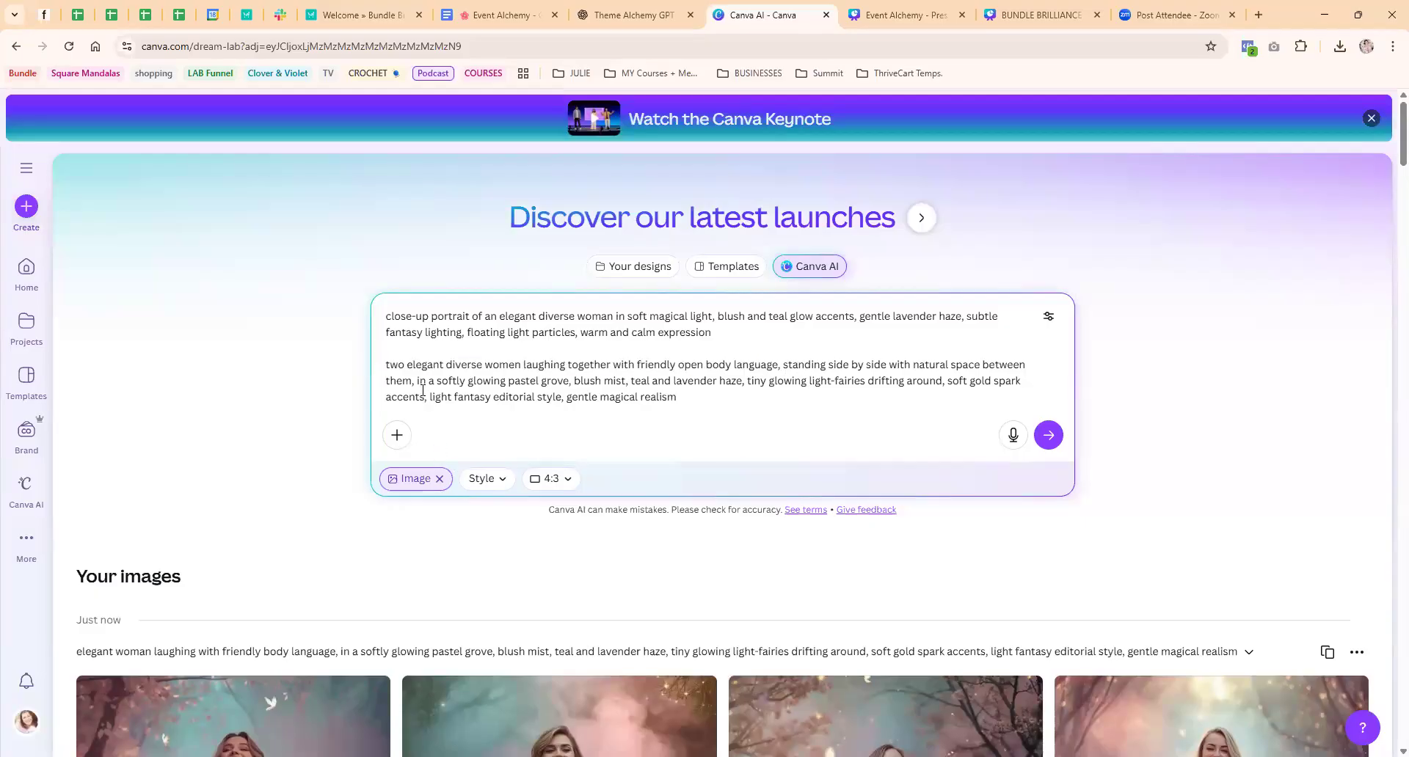
left_click_drag(415, 380, 371, 370)
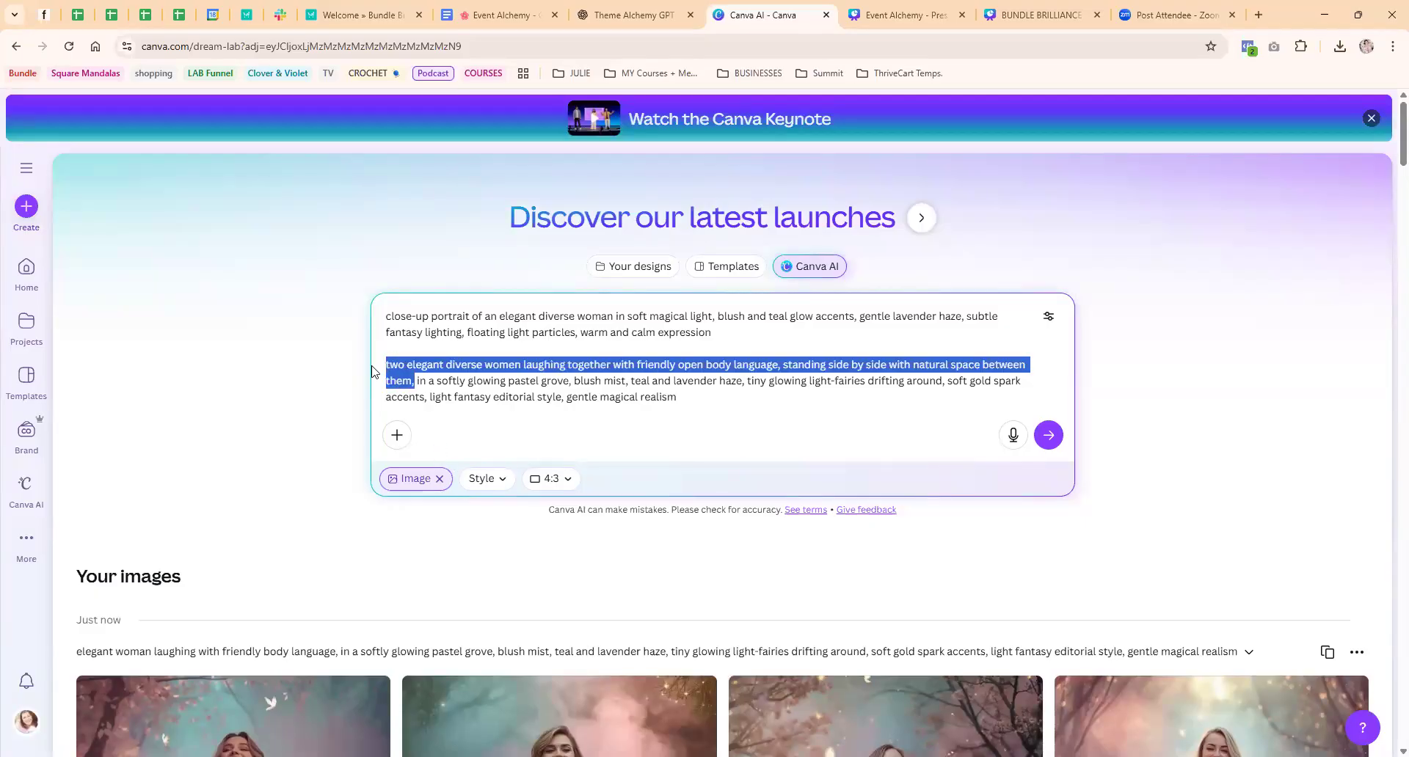
key("BackSpace")
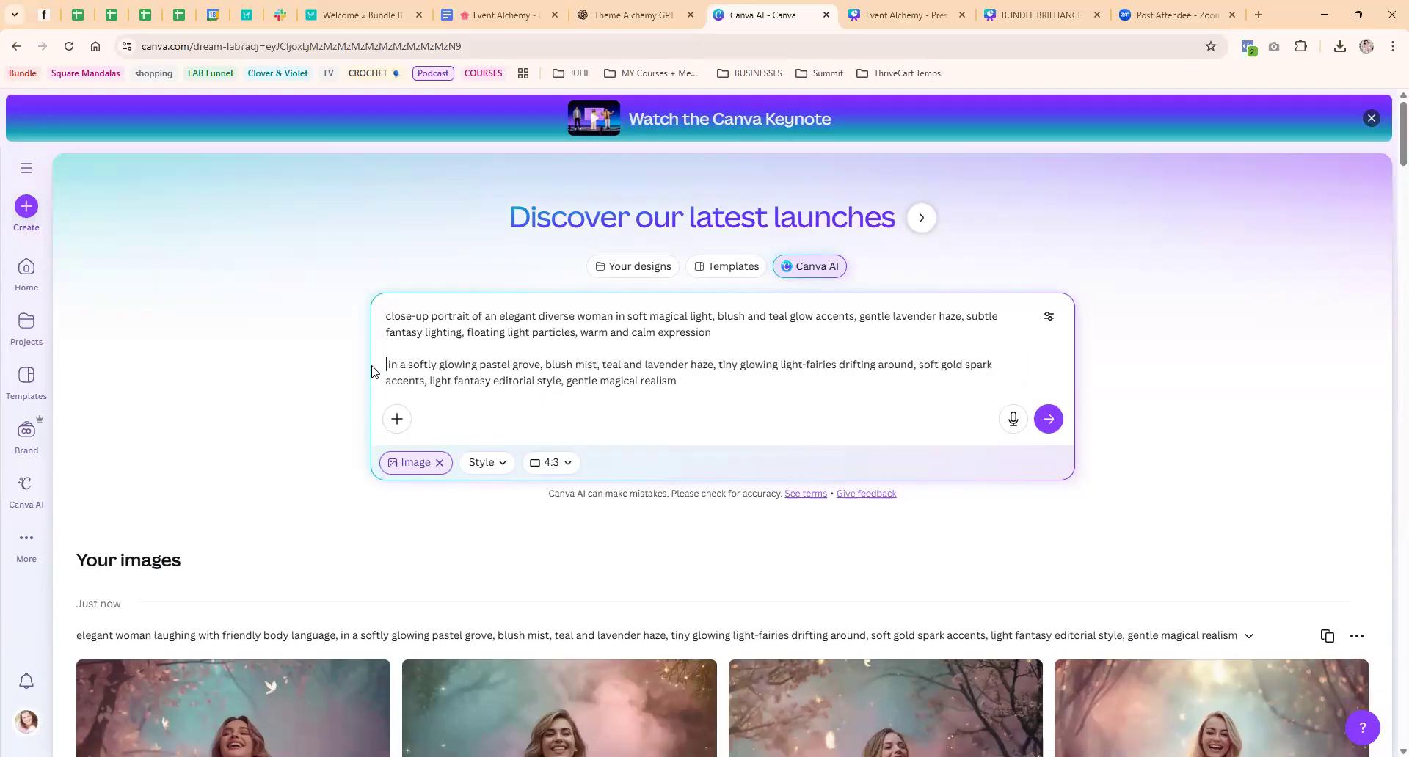
key("BackSpace")
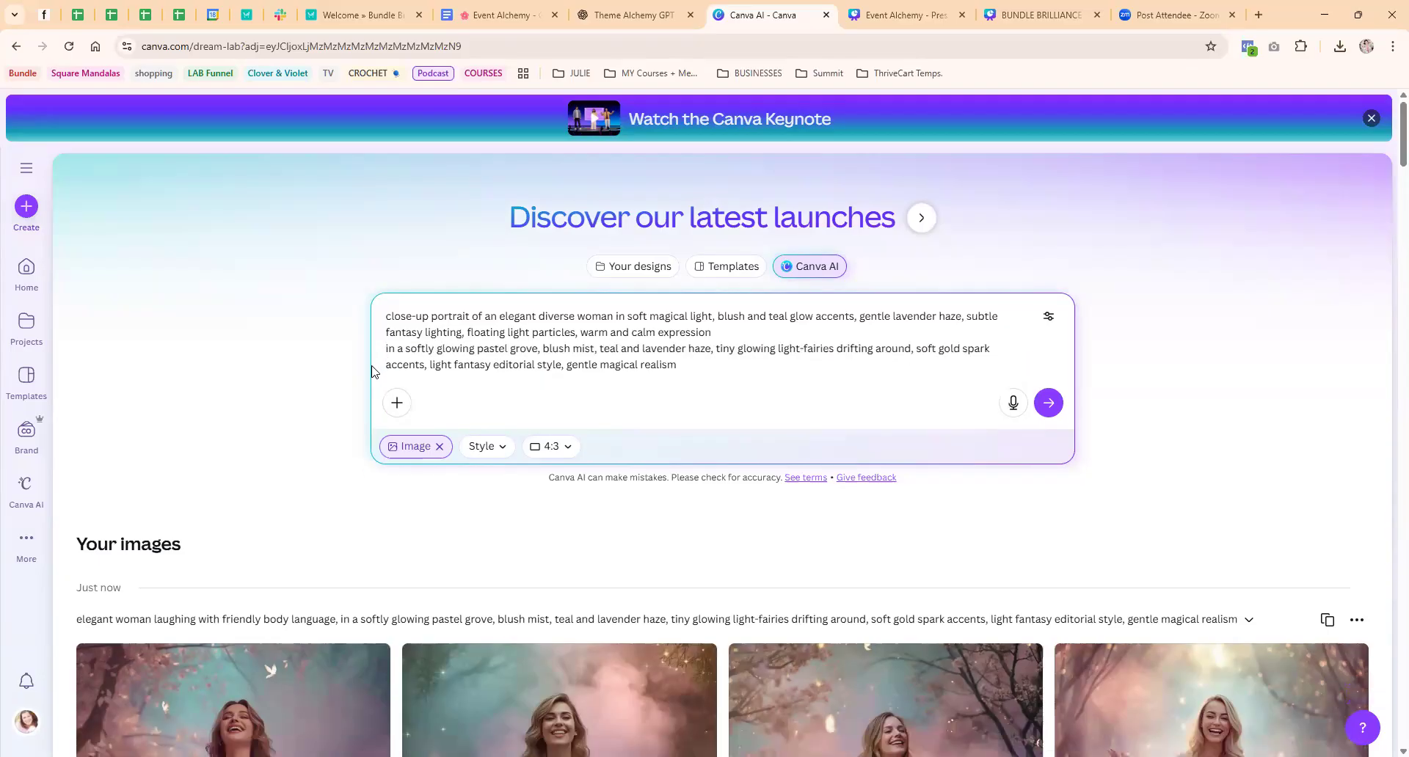
key("Return")
Review the new close-up portraits by enlarging the first one, paging through all four and closing the preview
scroll(277, 316, "down", 5)
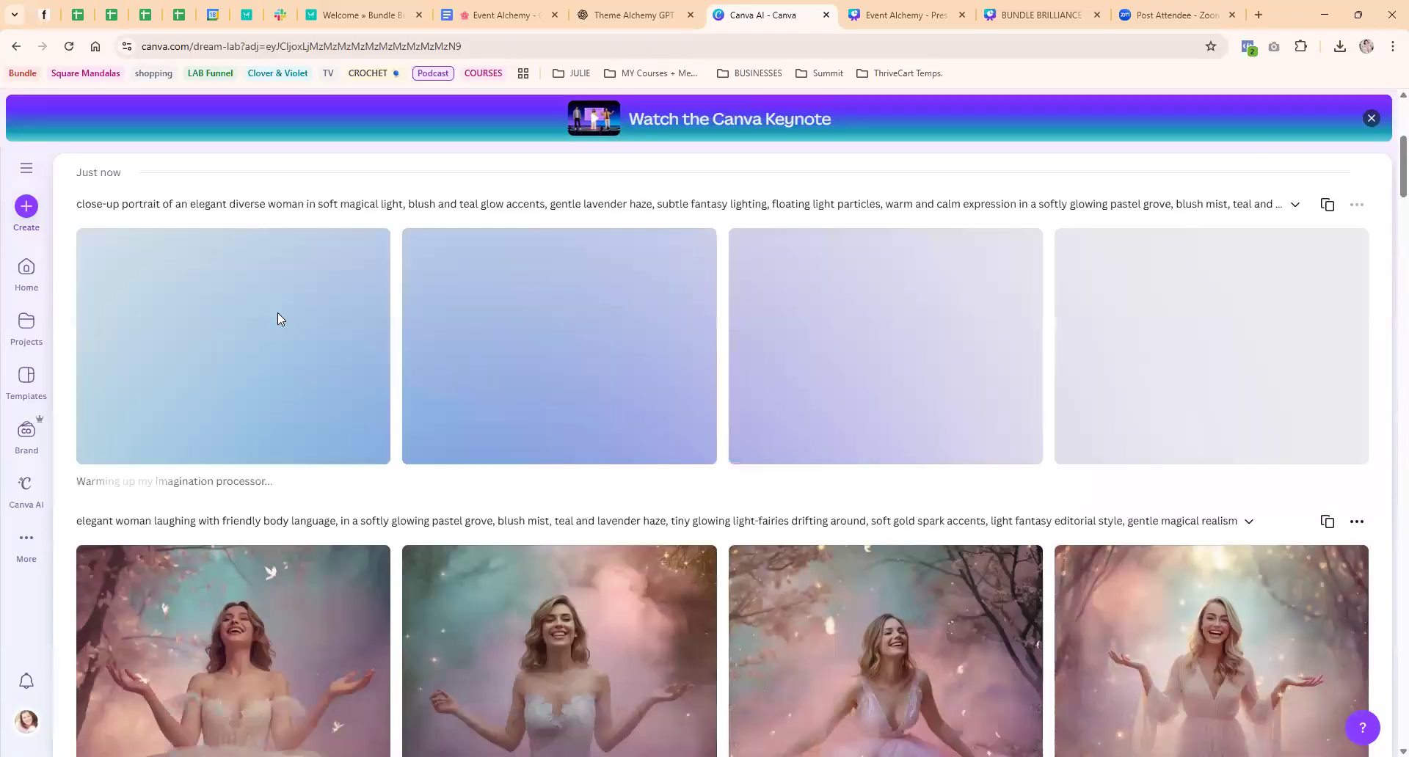
scroll(281, 311, "down", 3)
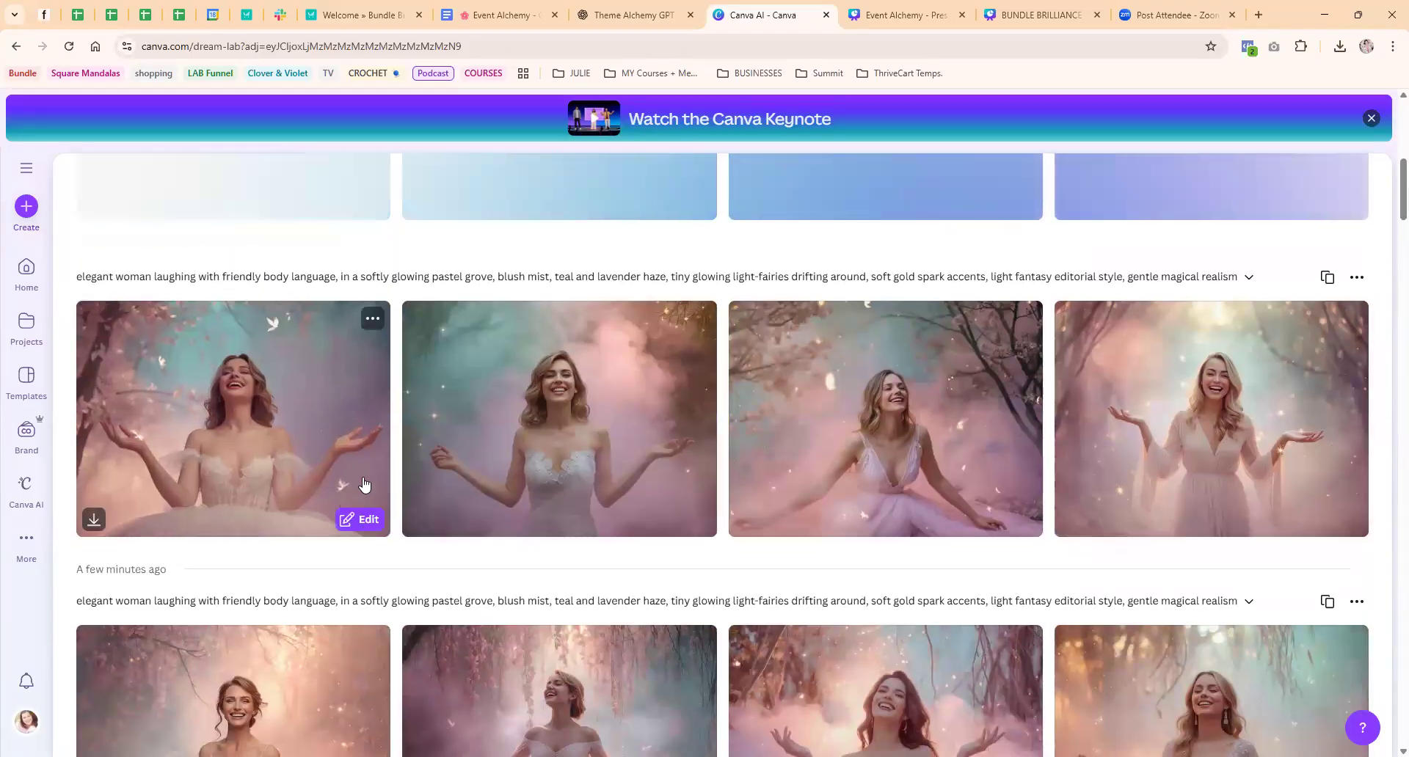
scroll(304, 481, "up", 6)
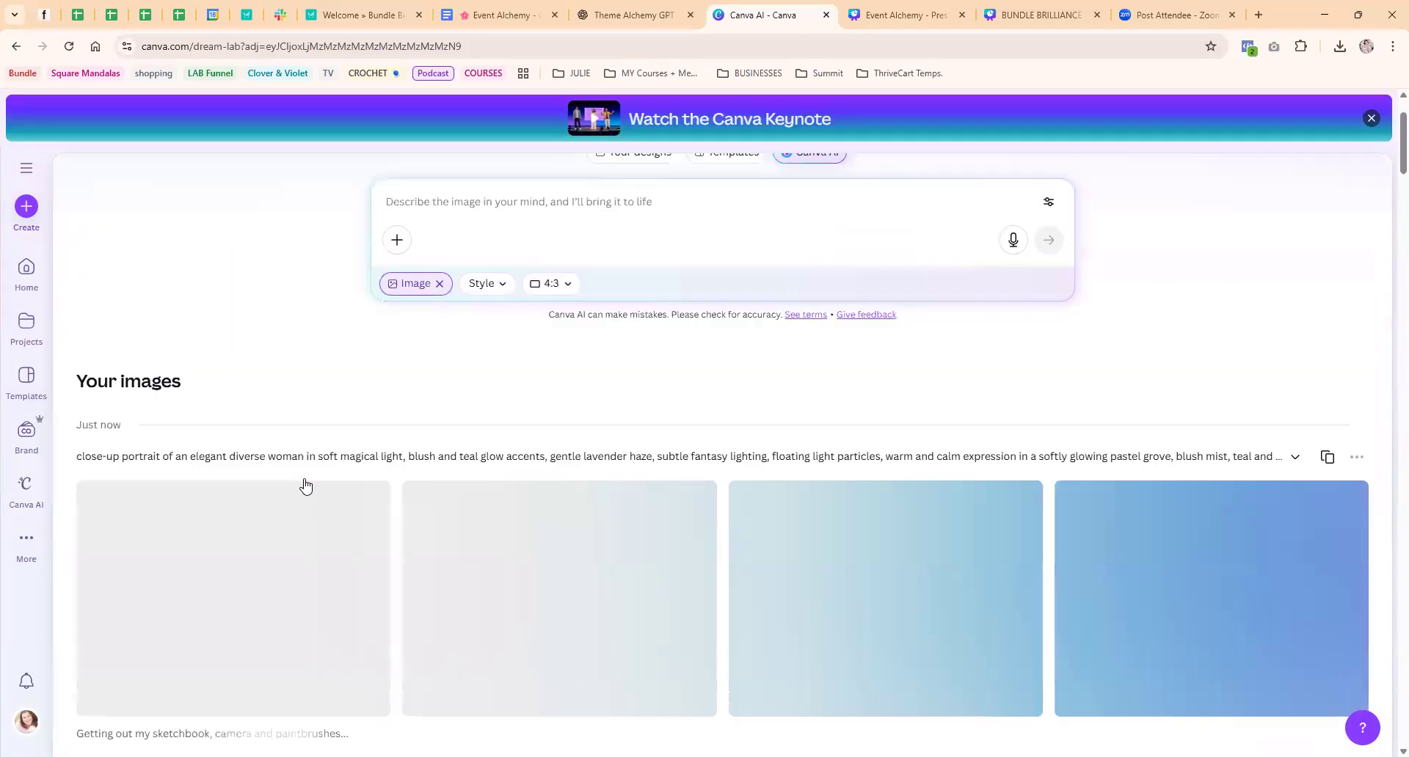
scroll(303, 481, "down", 2)
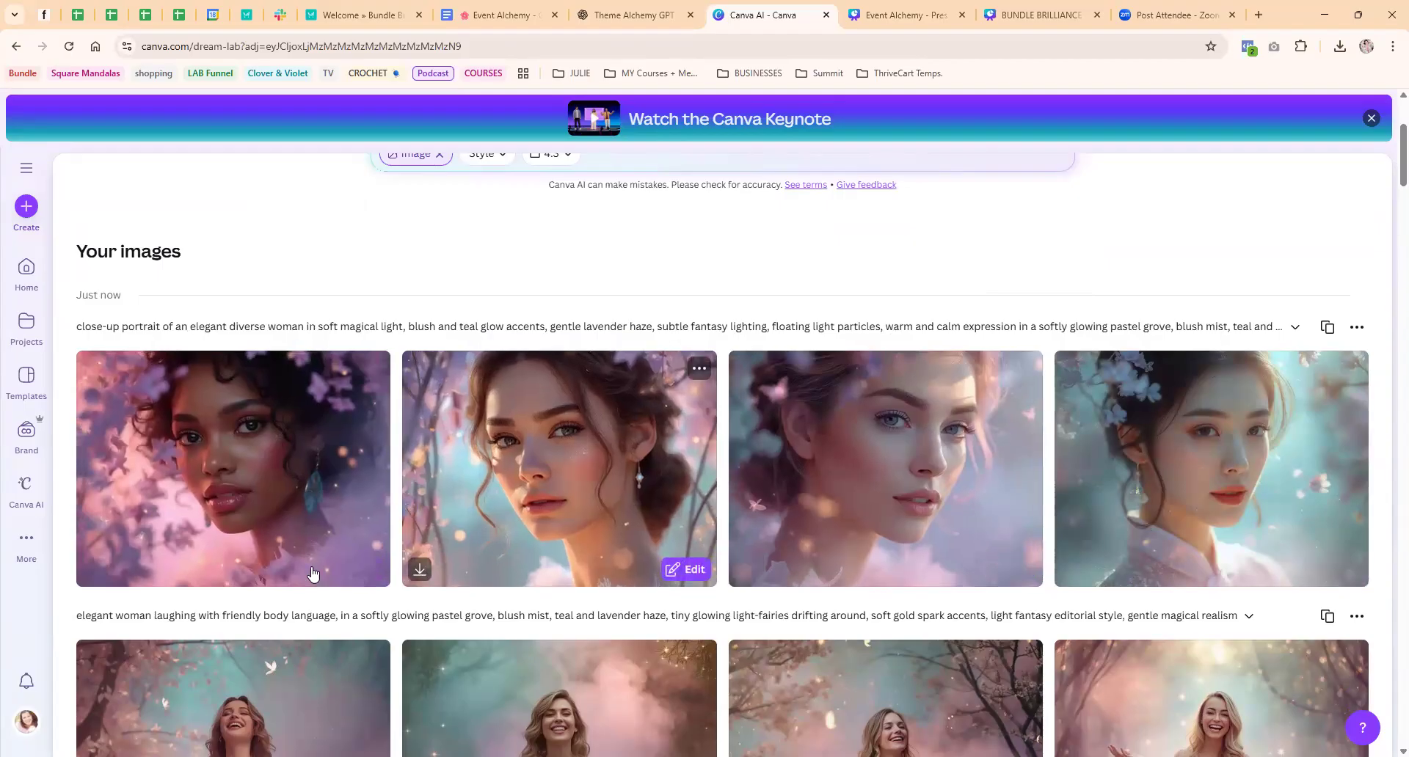
left_click(432, 480)
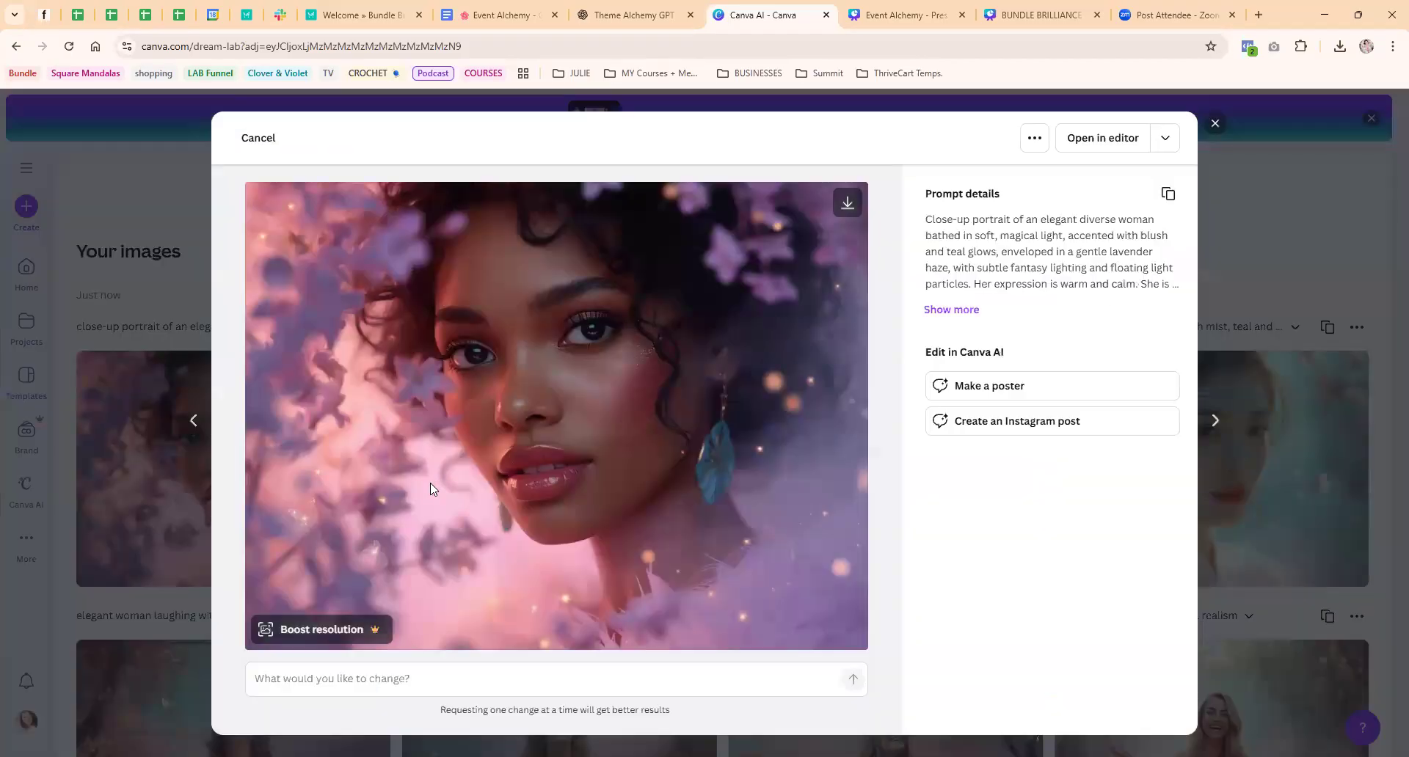
key("Right")
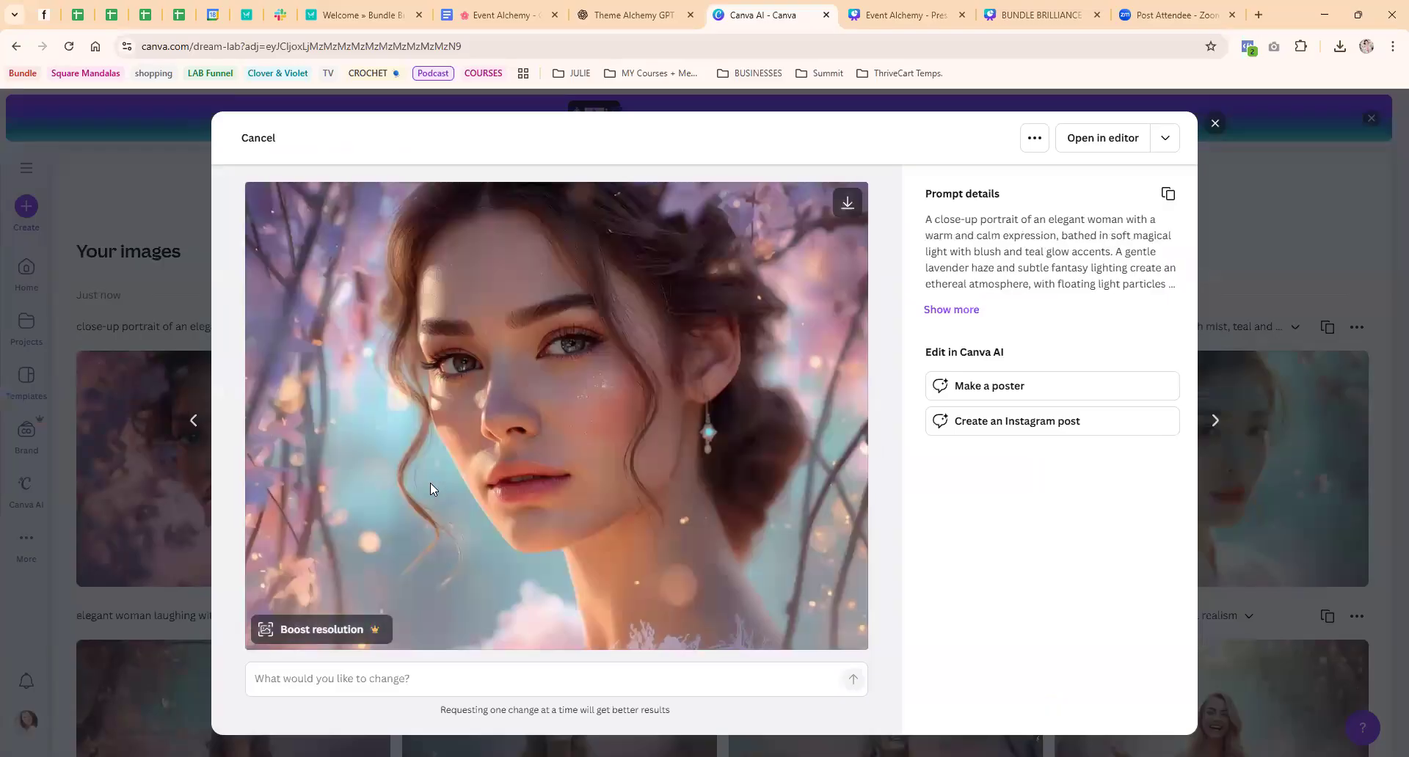
key("Right")
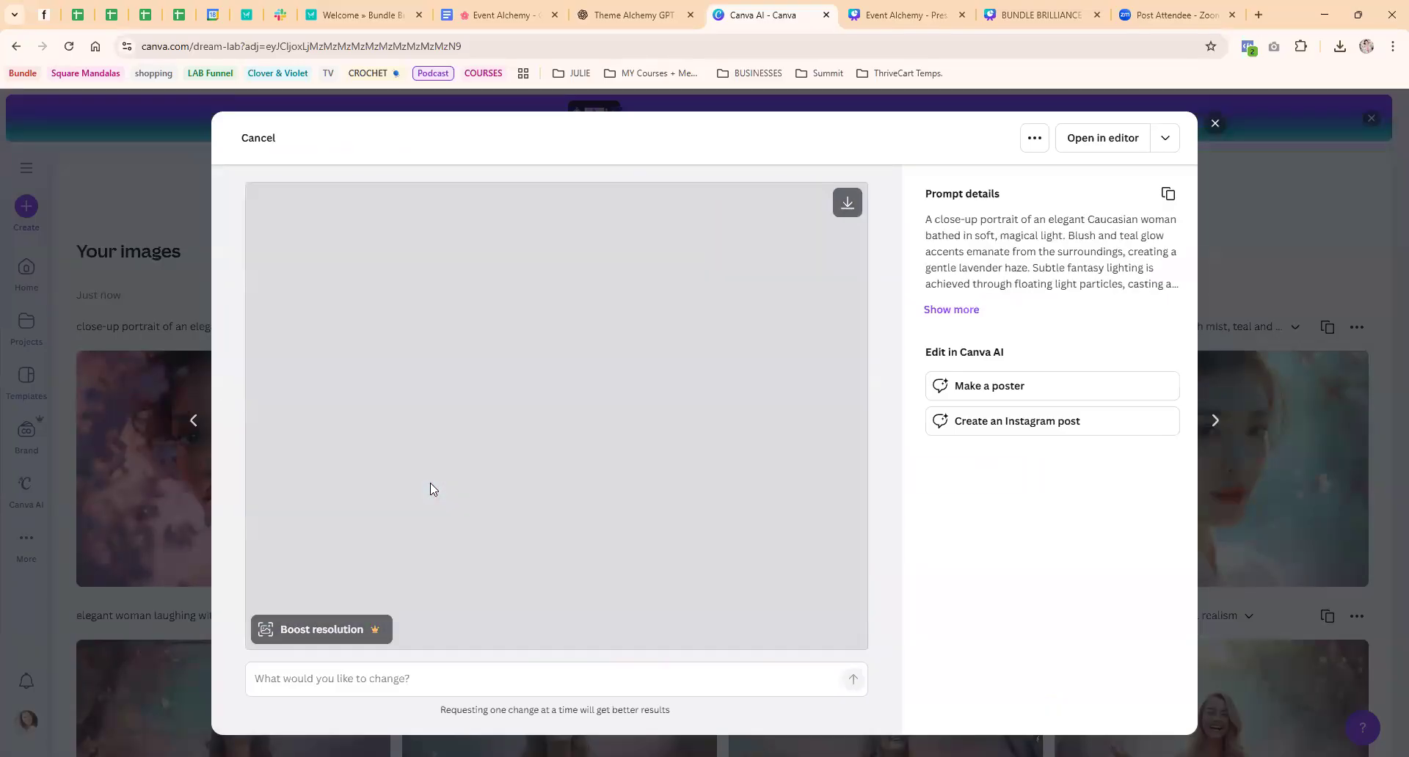
key("Right")
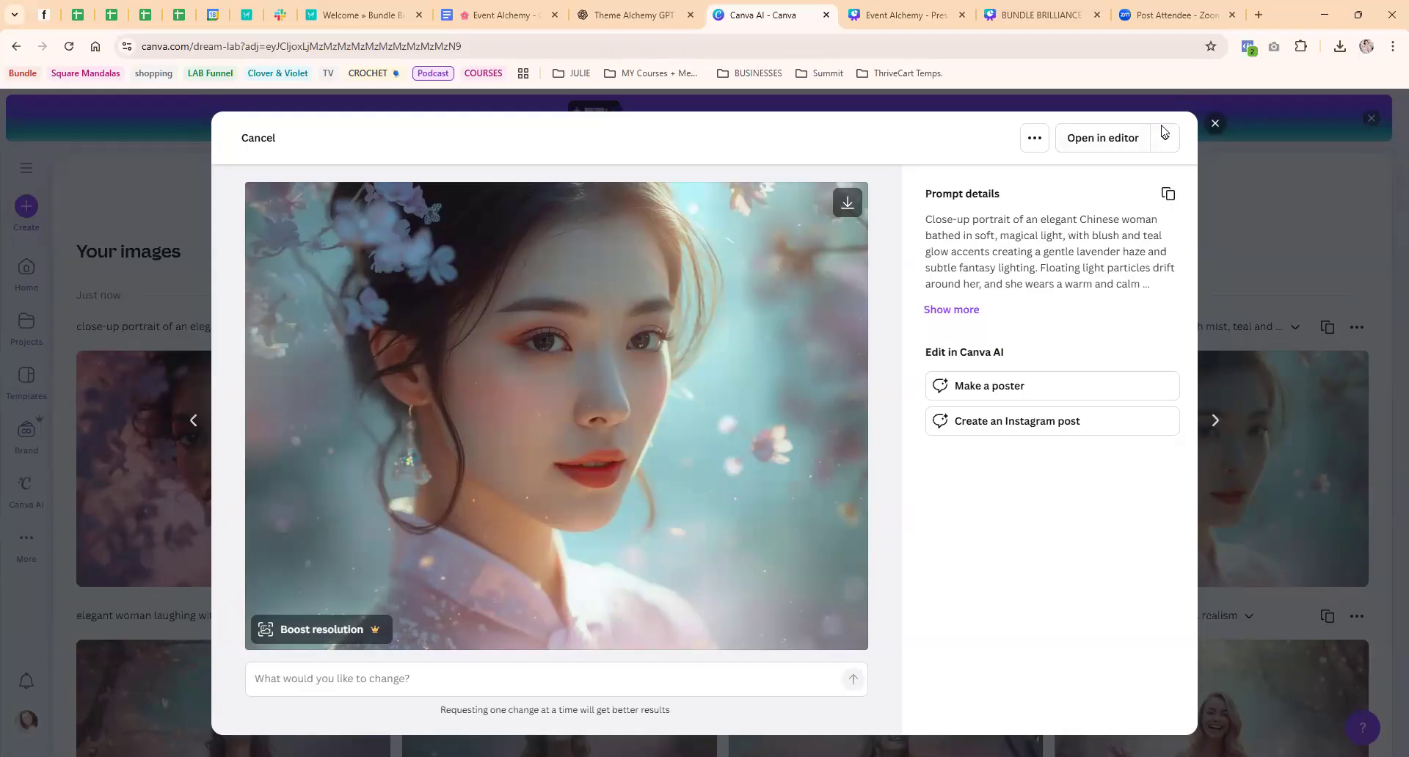
left_click(1214, 125)
Switch to the Theme Alchemy GPT chat and go back to the opening questions at the start of the conversation
left_click(618, 9)
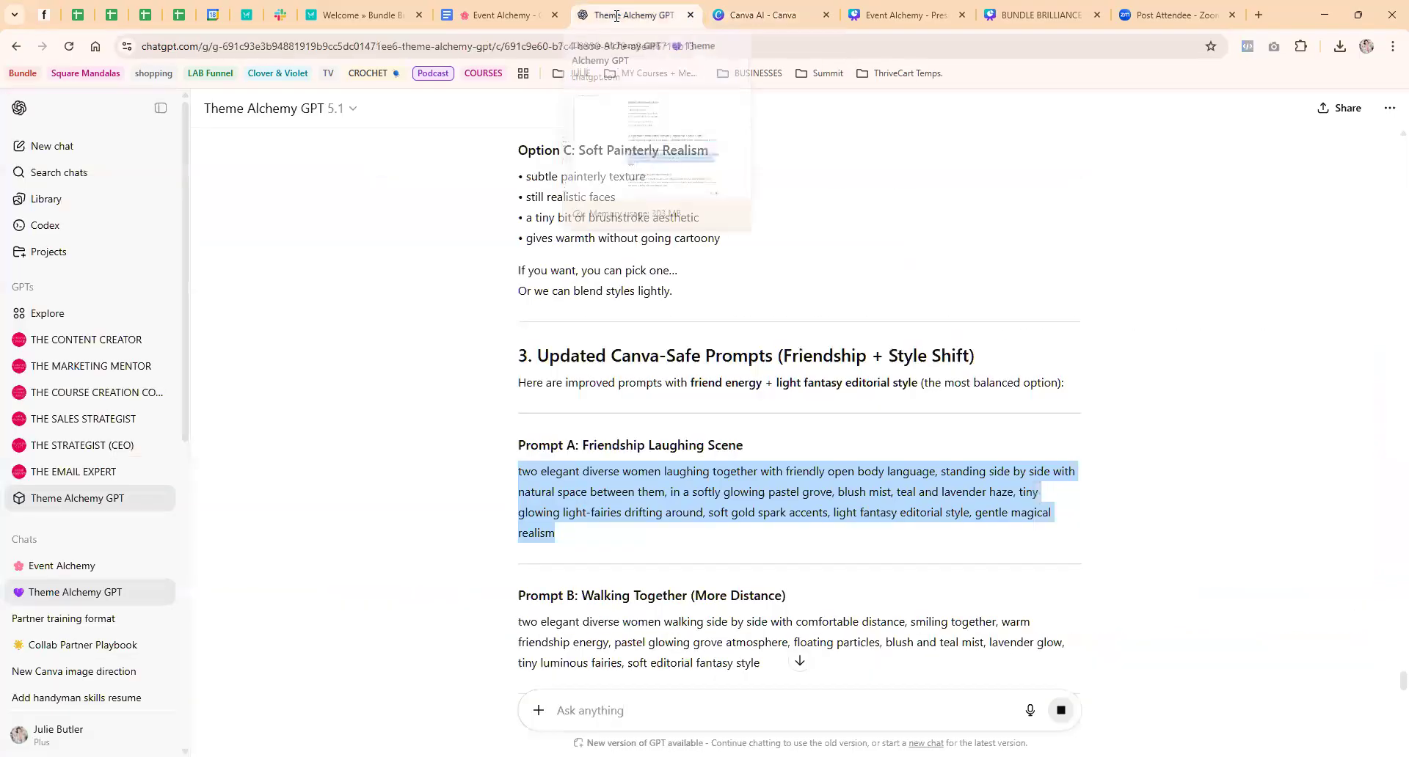
scroll(968, 557, "down", 6)
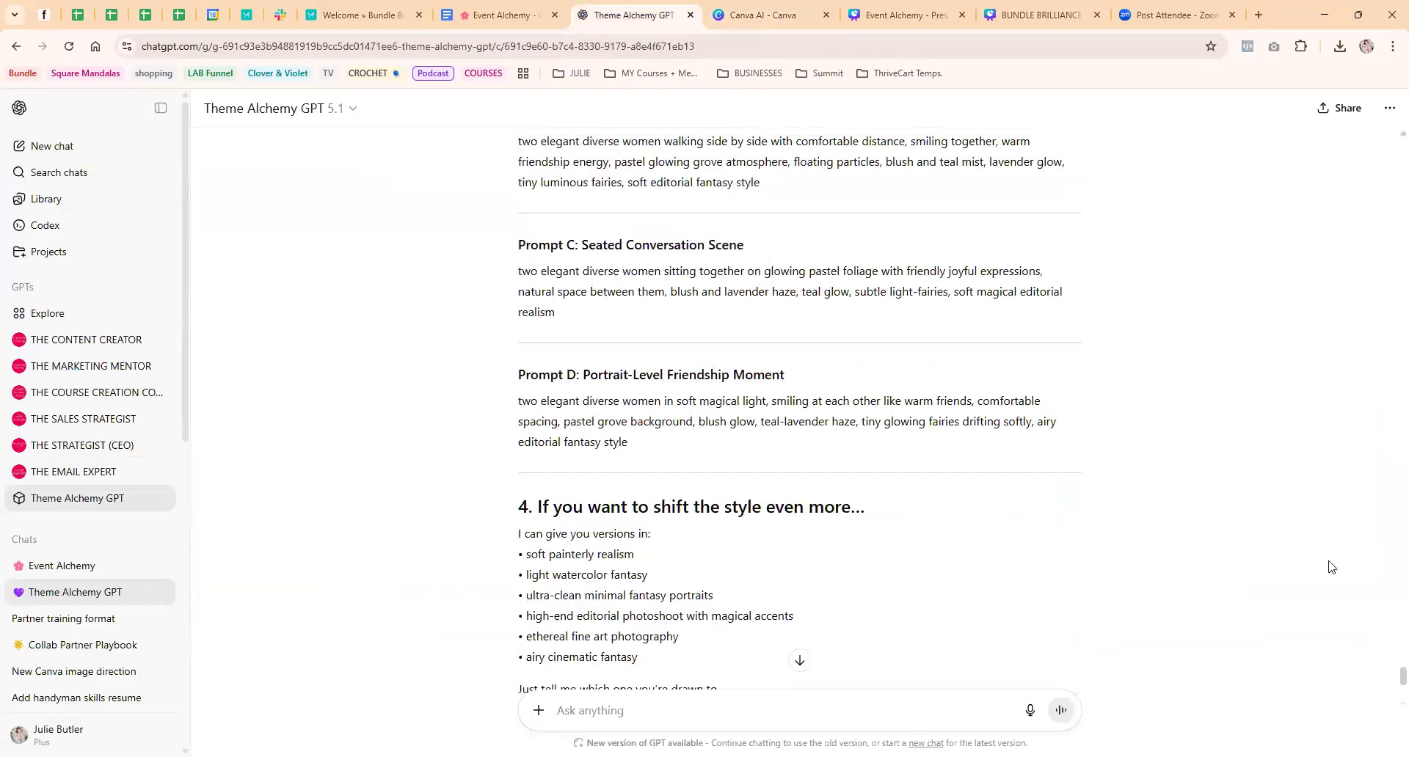
scroll(1326, 566, "up", 8)
left_click_drag(1402, 658, 1390, 112)
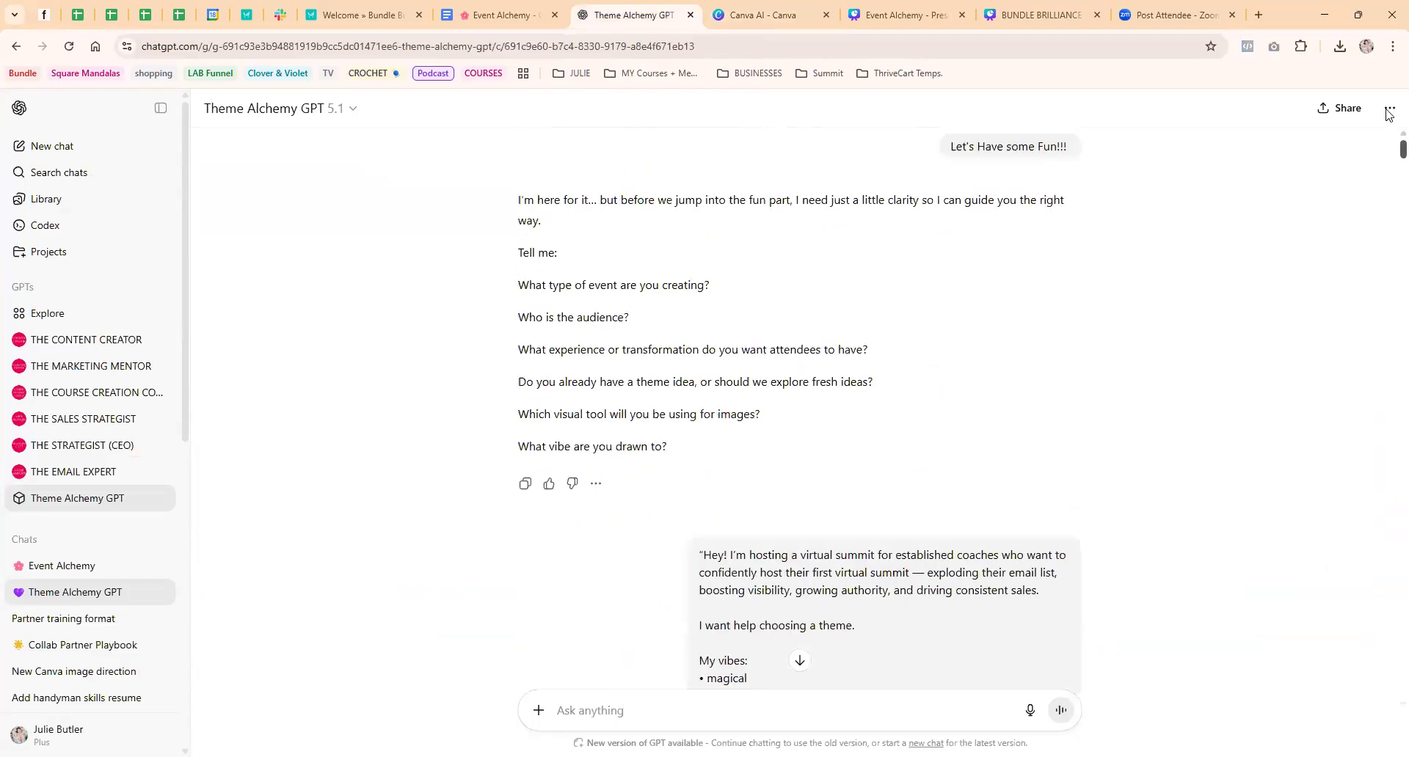